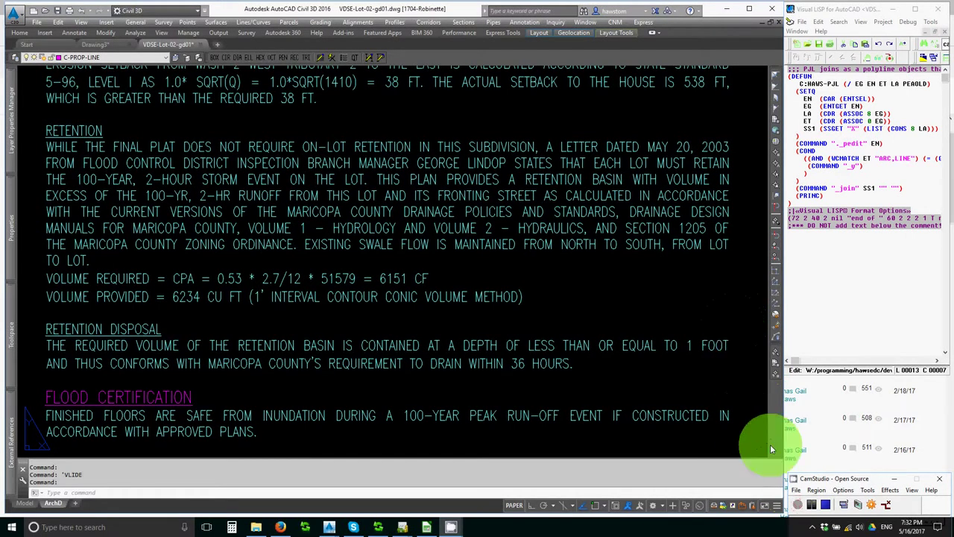
# Step: Enter model space in the viewport and frame the site plan on the house and retention basin
pyautogui.click(803, 479)
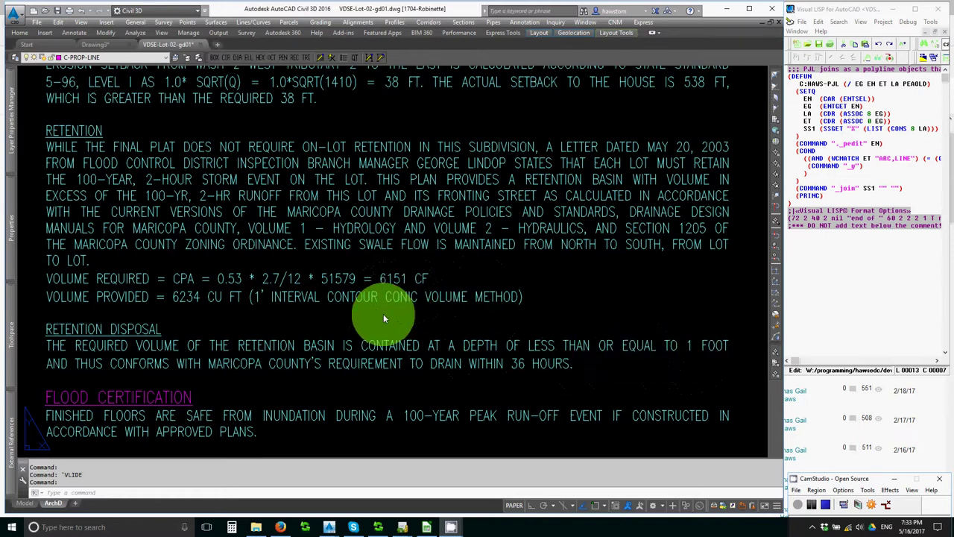
pyautogui.scroll(-6, 217, 319)
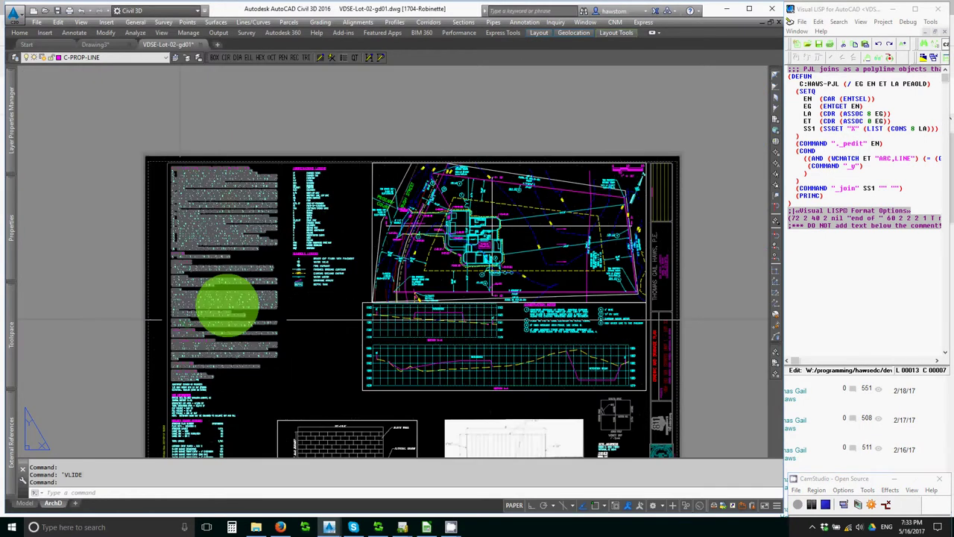
pyautogui.scroll(5, 589, 261)
pyautogui.doubleClick(620, 236)
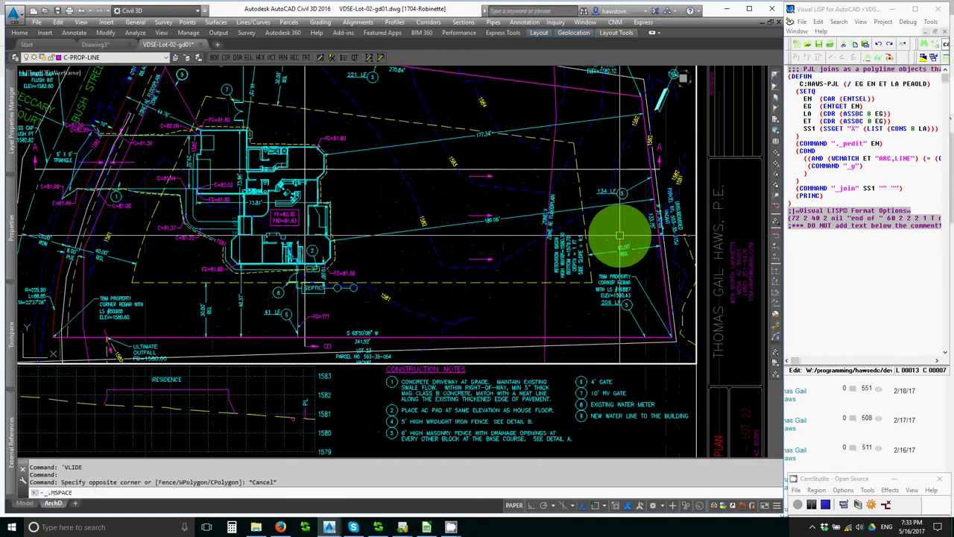
pyautogui.moveTo(618, 231)
pyautogui.mouseDown(button='middle')
pyautogui.moveTo(585, 260)
pyautogui.moveTo(520, 264)
pyautogui.mouseUp(button='middle')
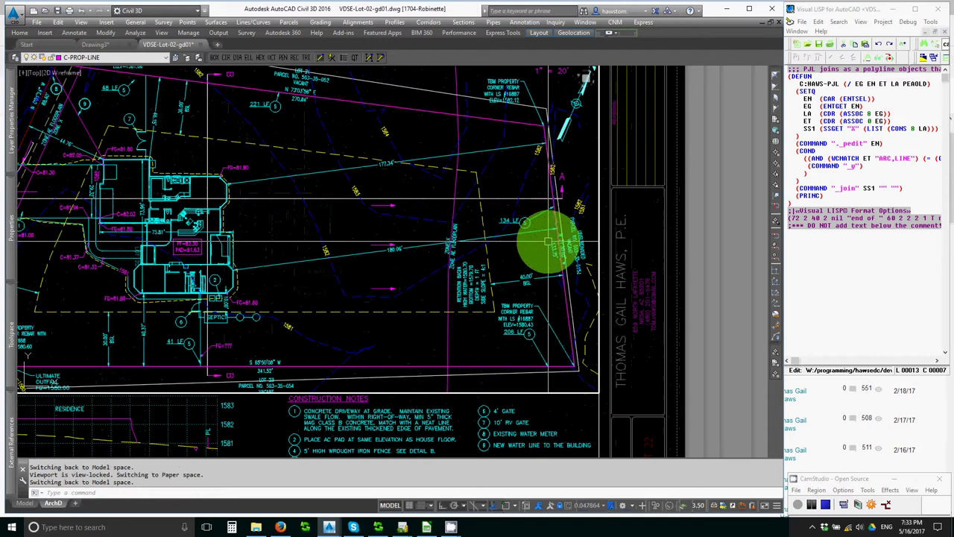
pyautogui.scroll(4, 543, 257)
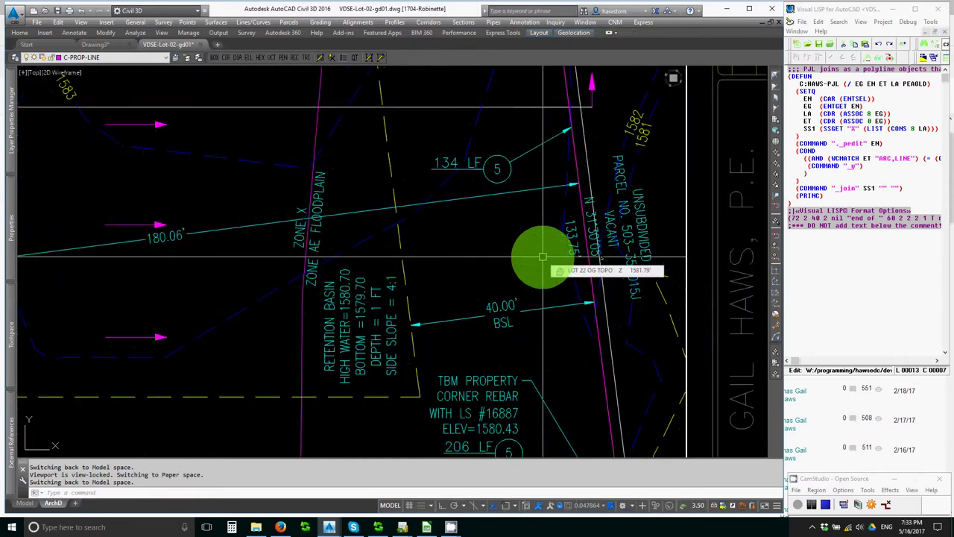
pyautogui.scroll(-4, 542, 257)
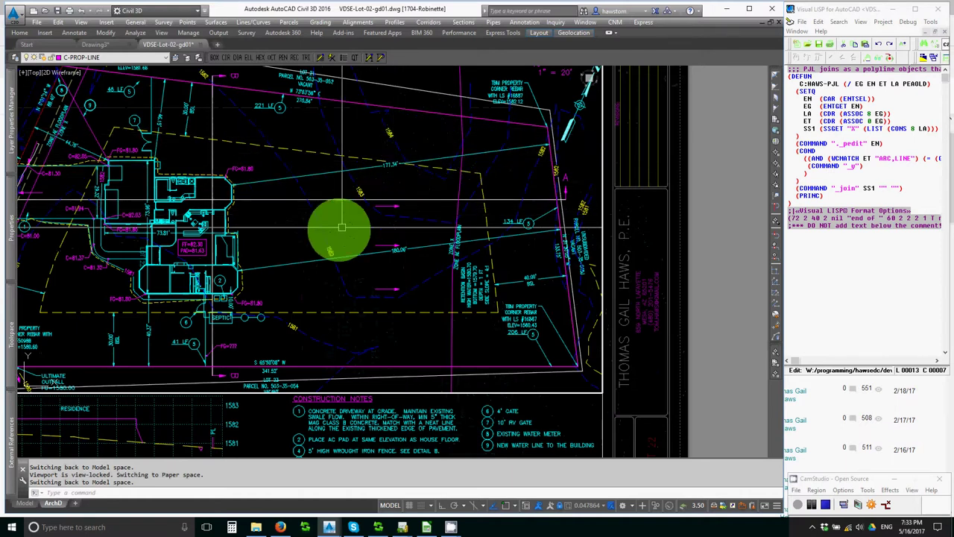
pyautogui.moveTo(111, 323); pyautogui.dragTo(232, 297, button='middle')
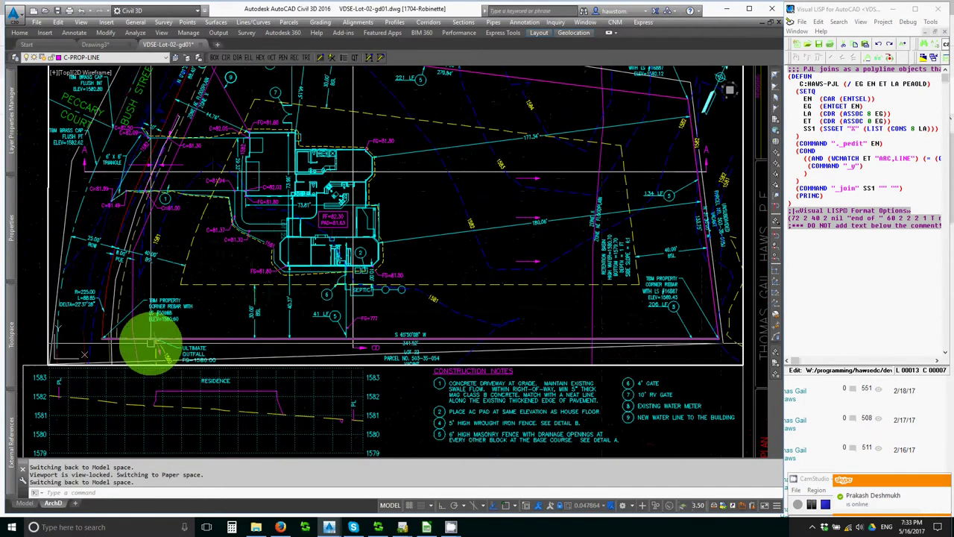
pyautogui.moveTo(389, 334); pyautogui.dragTo(335, 340, button='middle')
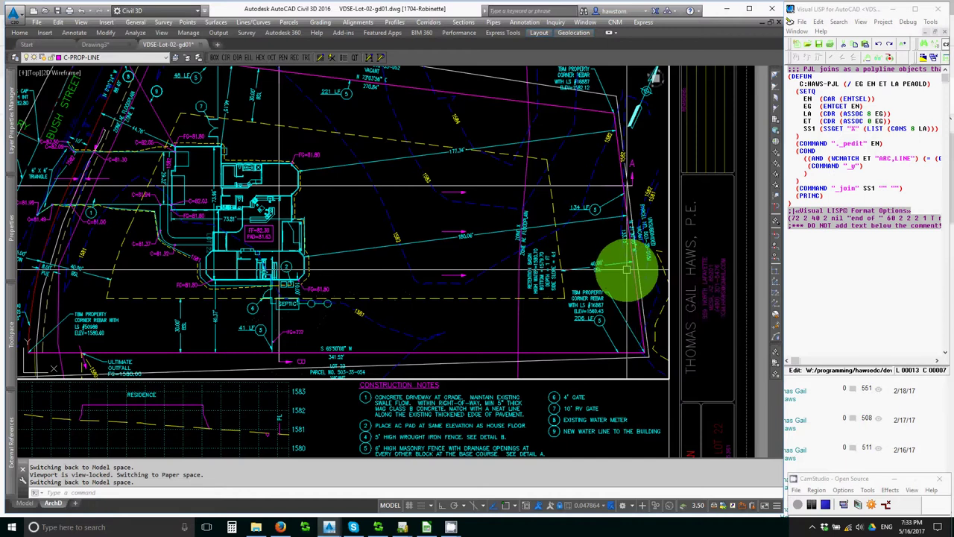
pyautogui.moveTo(626, 270)
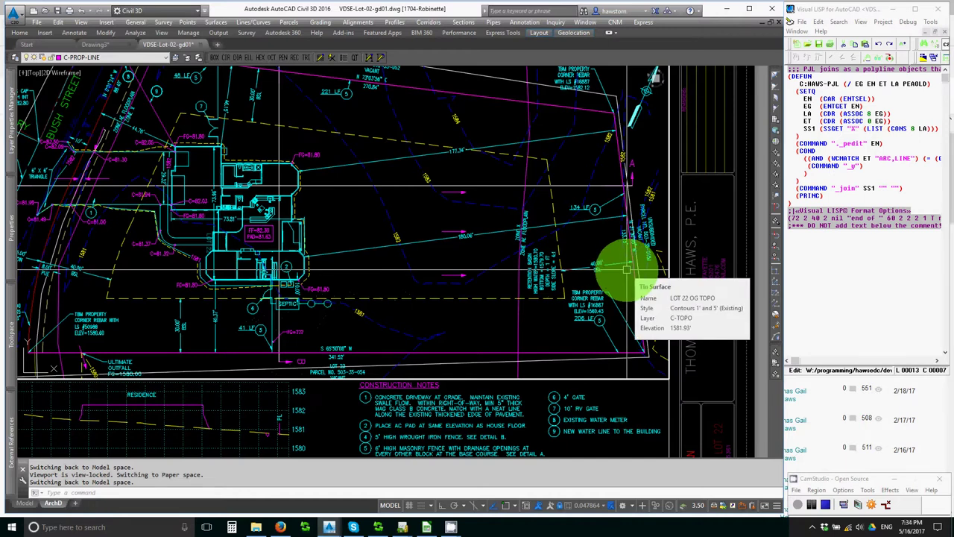
pyautogui.scroll(5, 623, 249)
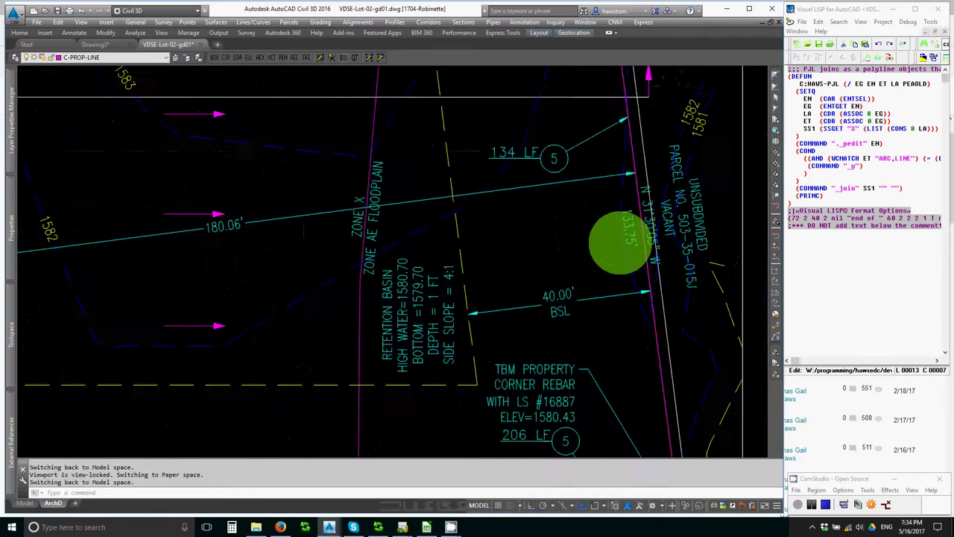
pyautogui.scroll(2, 618, 242)
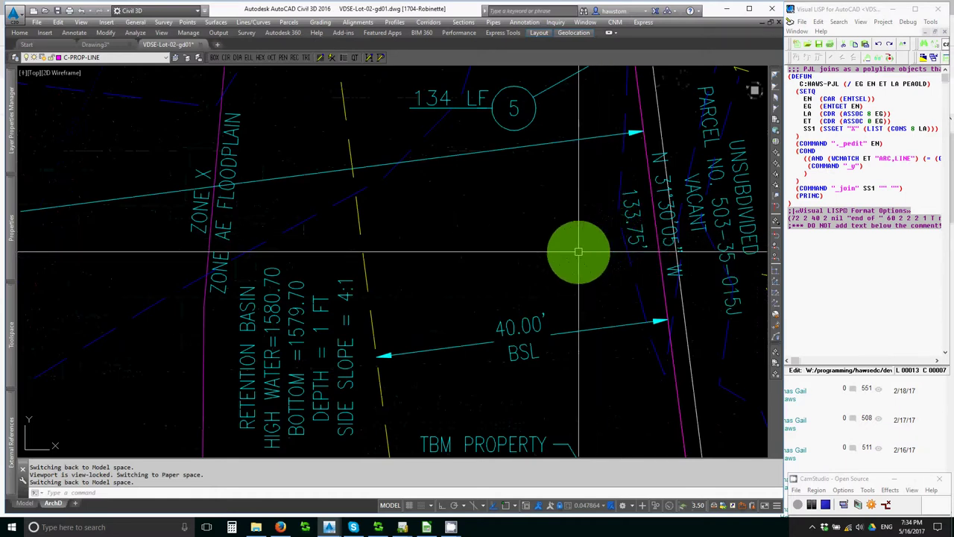
pyautogui.scroll(-5, 579, 251)
pyautogui.scroll(-1, 518, 158)
pyautogui.scroll(-3, 511, 230)
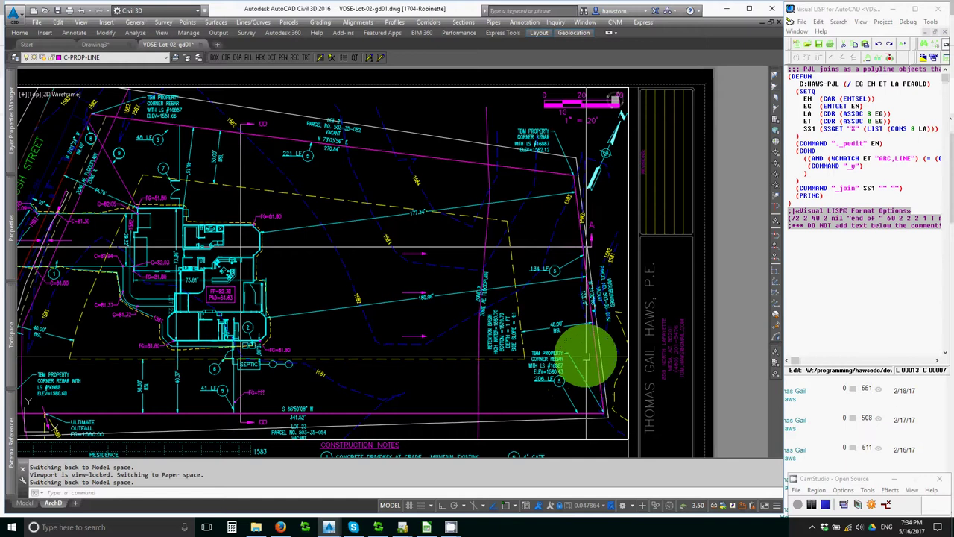
pyautogui.moveTo(590, 358); pyautogui.dragTo(580, 328, button='middle')
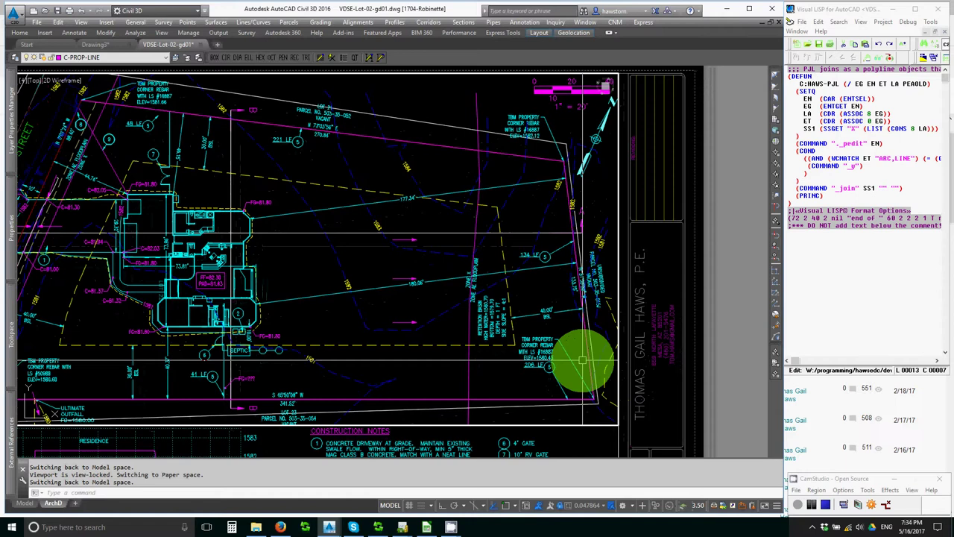
# Step: Offset the lower property line inside the lot with the HawsEDC OO offset tool
pyautogui.press('Escape')
pyautogui.press('Escape')
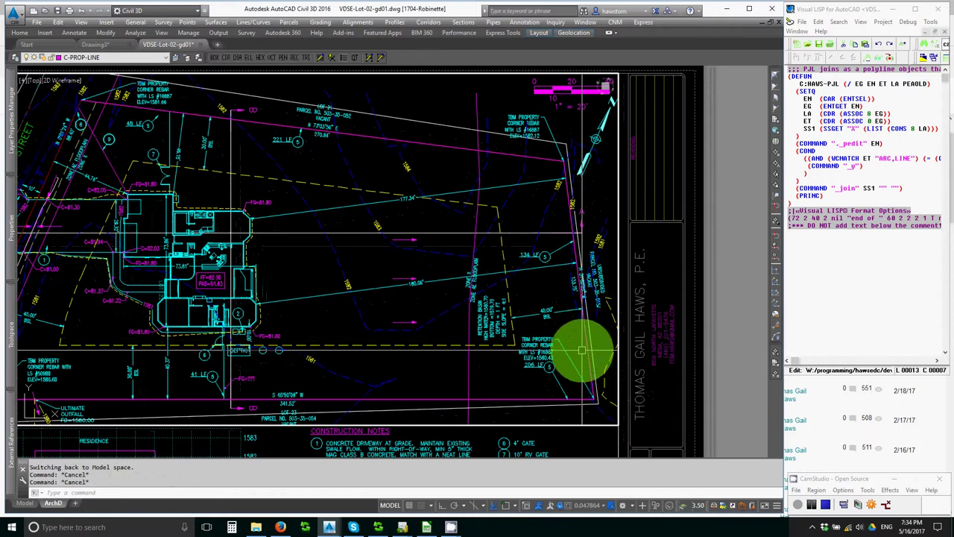
pyautogui.write('oo')
pyautogui.press('Return')
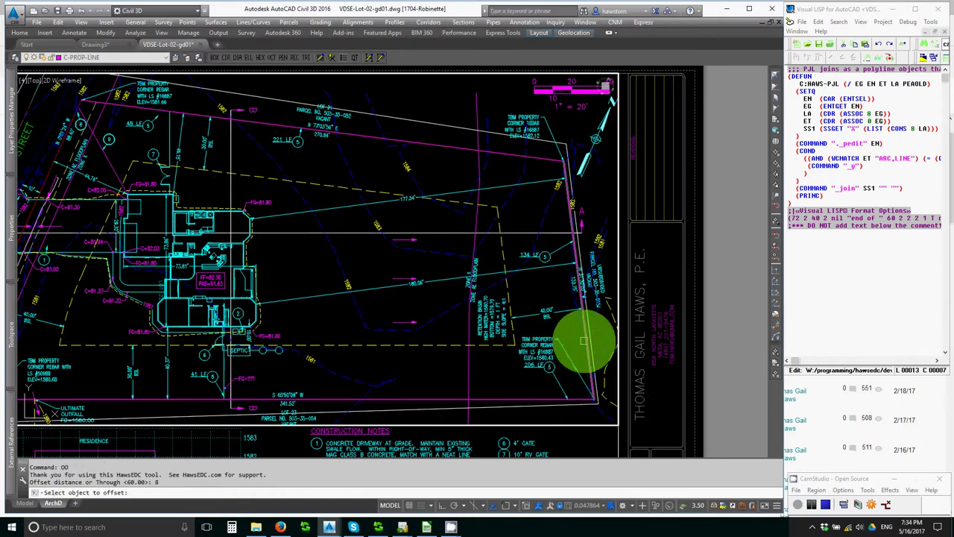
pyautogui.click(563, 343)
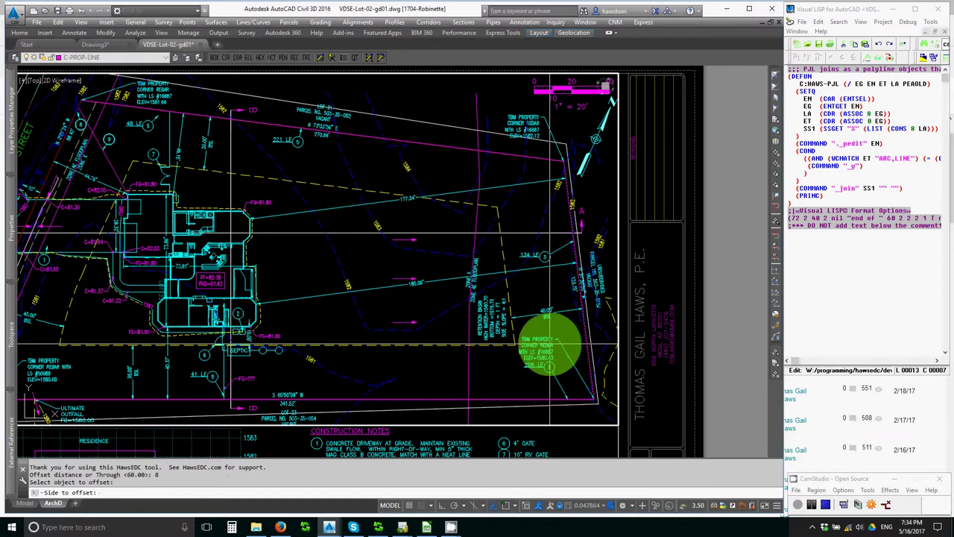
pyautogui.click(549, 344)
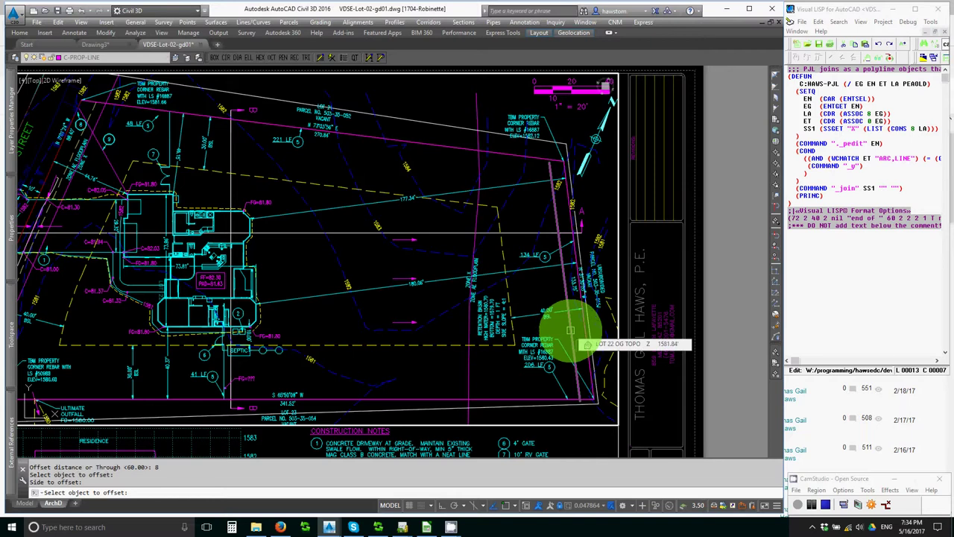
pyautogui.press('Escape')
# Step: Offset the slanted property line 6 units inward
pyautogui.write('o')
pyautogui.press('Return')
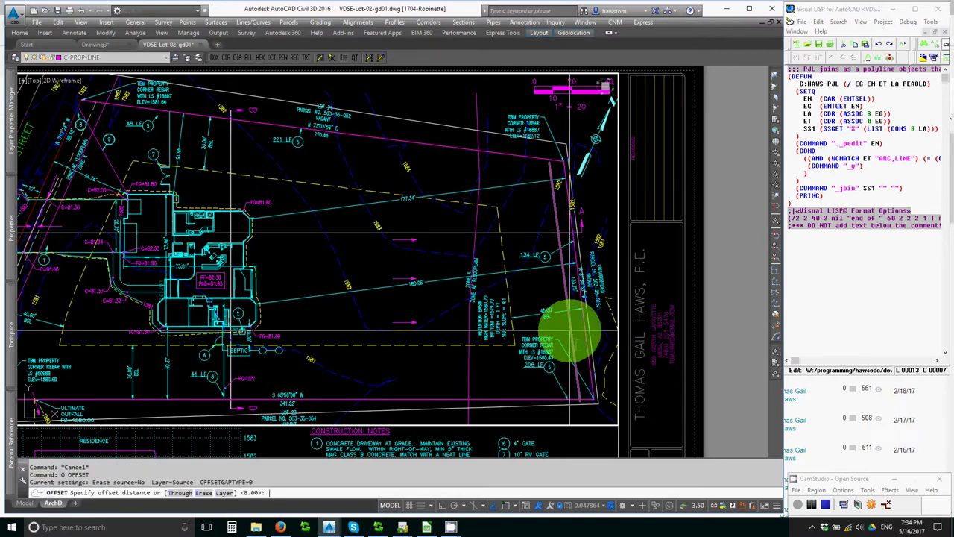
pyautogui.write('6')
pyautogui.press('Return')
pyautogui.click(570, 330)
pyautogui.click(526, 330)
pyautogui.click(502, 293)
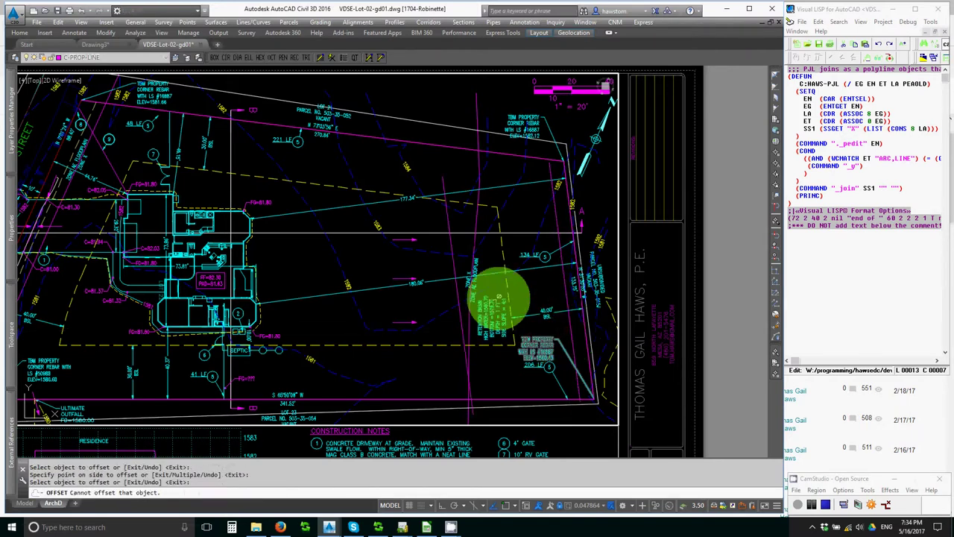
# Step: Draw a line connecting two existing line endpoints with endpoint snaps
pyautogui.write('l')
pyautogui.press('Return')
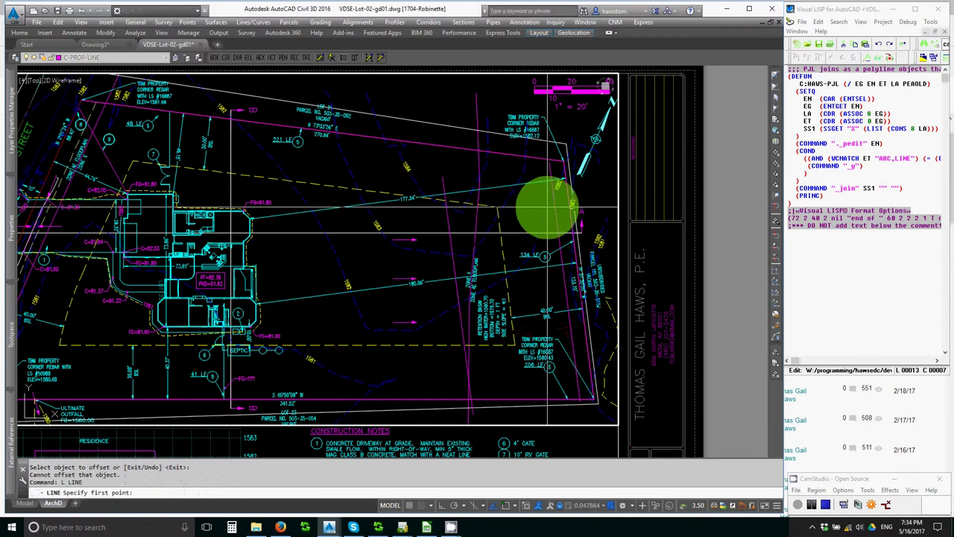
pyautogui.write('endp')
pyautogui.press('Return')
pyautogui.click(555, 213)
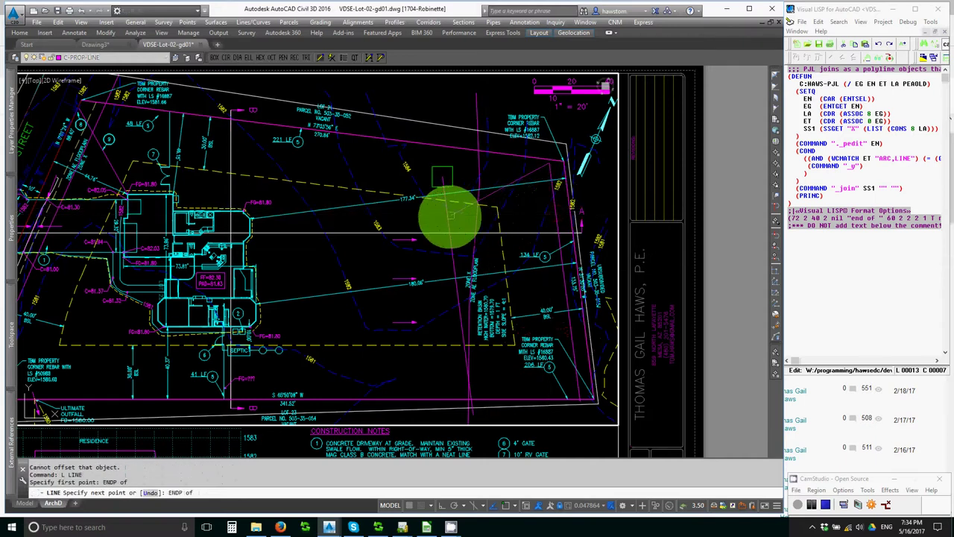
pyautogui.write('endp')
pyautogui.press('Return')
pyautogui.click(447, 220)
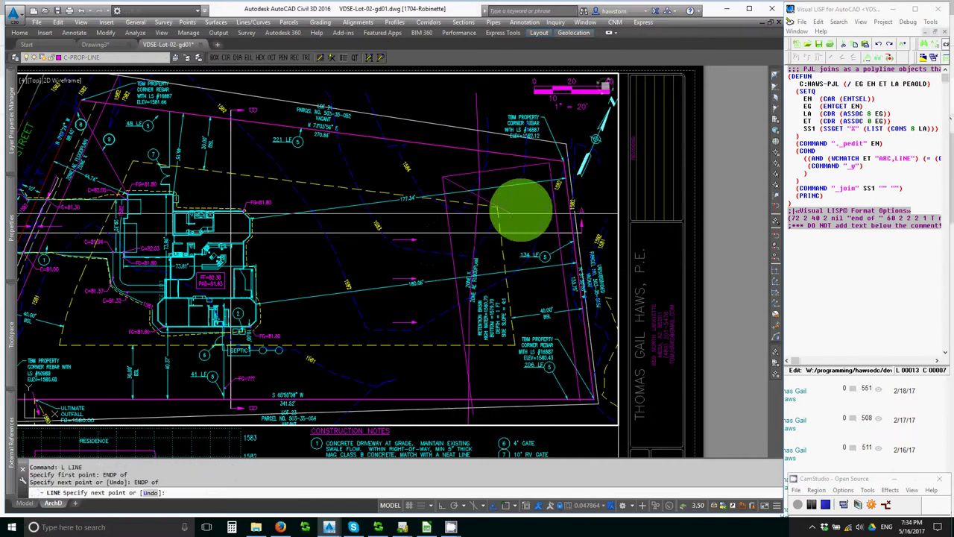
pyautogui.press('Return')
pyautogui.press('Escape')
pyautogui.press('Escape')
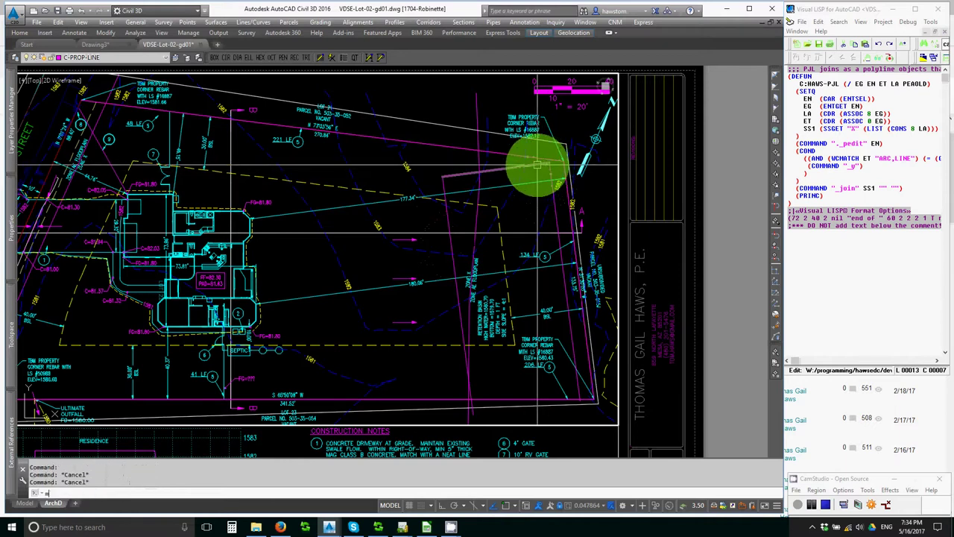
# Step: Begin moving the upper line, then cancel without moving it
pyautogui.write('m')
pyautogui.press('Return')
pyautogui.click(536, 164)
pyautogui.press('Return')
pyautogui.click(535, 165)
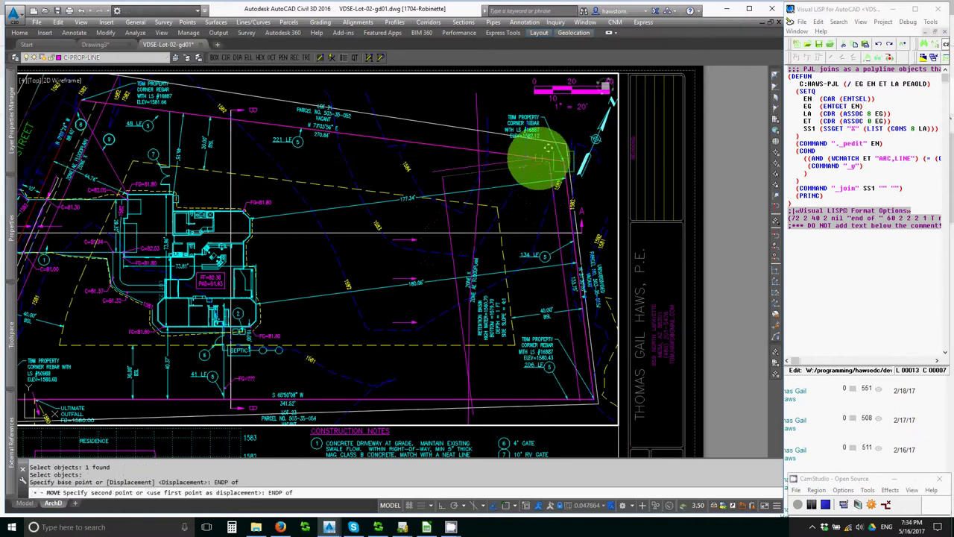
pyautogui.press('Escape')
pyautogui.press('Escape')
pyautogui.press('Escape')
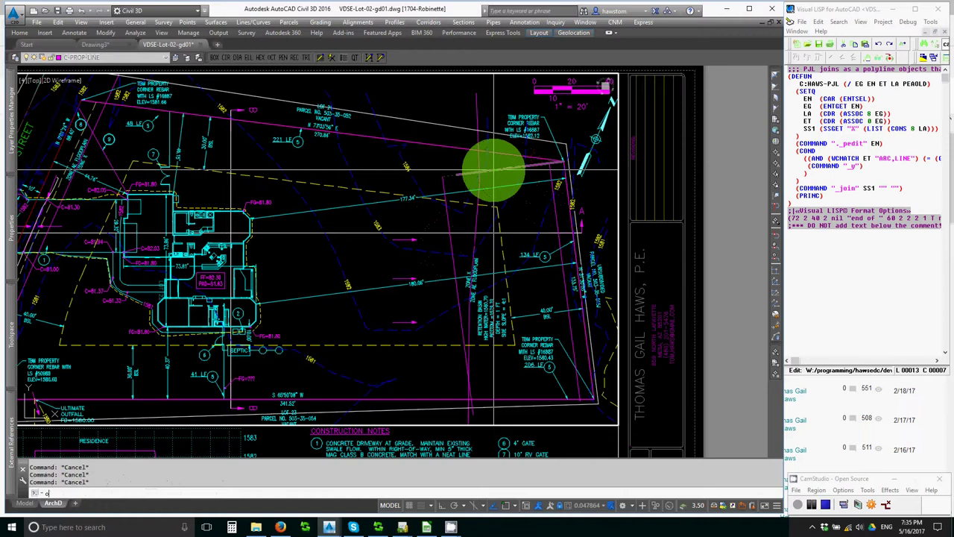
# Step: Offset the upper line toward the basin and erase a stray line
pyautogui.write('o')
pyautogui.press('Return')
pyautogui.press('Return')
pyautogui.click(494, 166)
pyautogui.click(505, 202)
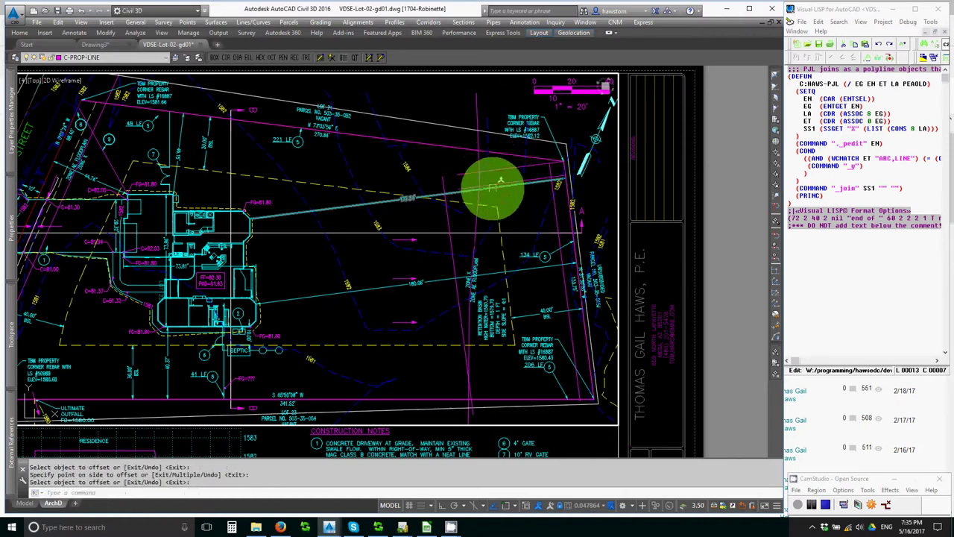
pyautogui.press('Escape')
pyautogui.write('e')
pyautogui.press('Return')
pyautogui.click(488, 183)
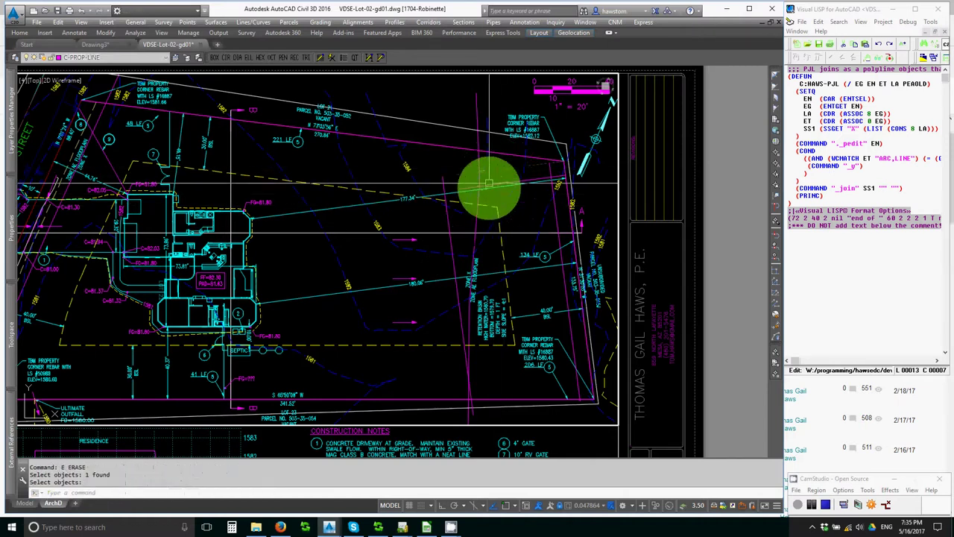
# Step: Offset the bottom property line 8 units inside the lot
pyautogui.press('Return')
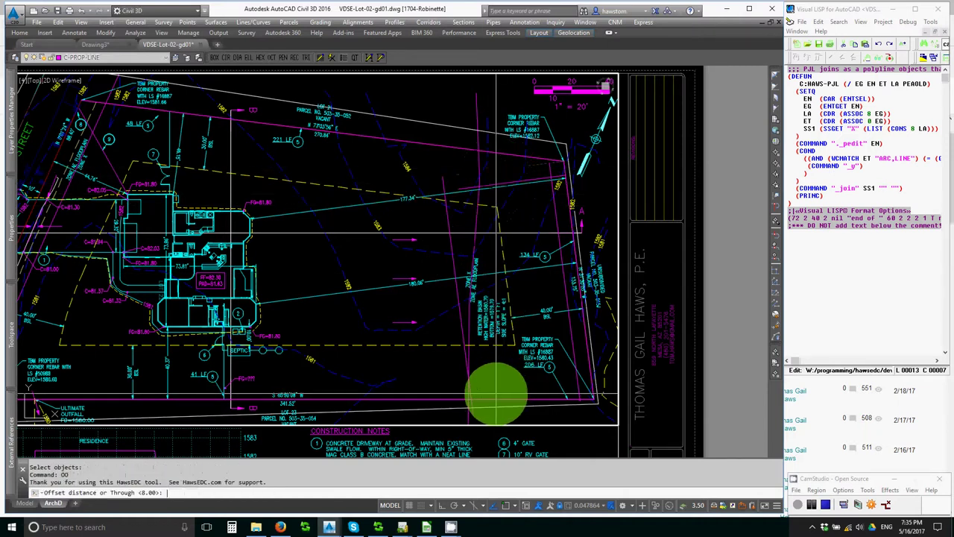
pyautogui.write('8')
pyautogui.press('Return')
pyautogui.click(490, 395)
pyautogui.click(491, 375)
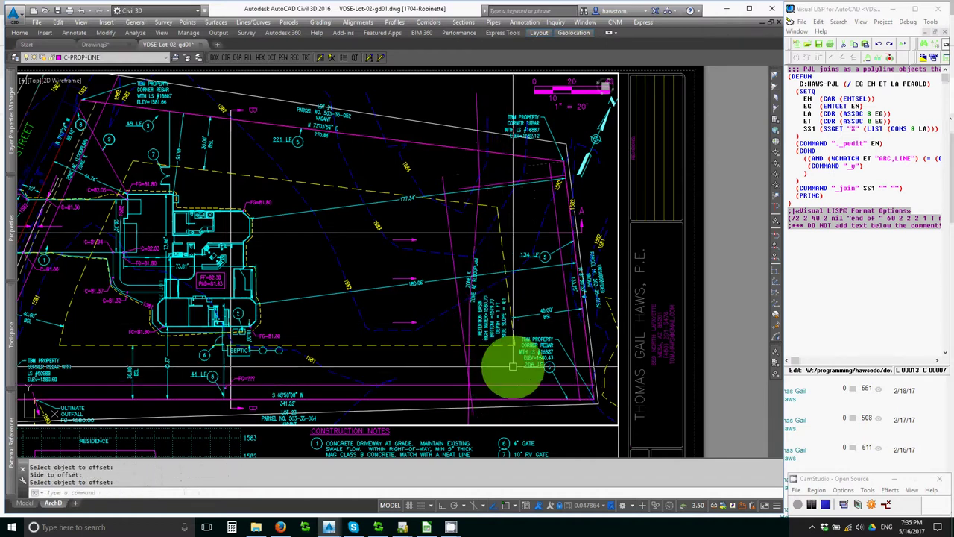
pyautogui.press('Return')
# Step: Set the fillet radius to 2 and round the two lower basin corners
pyautogui.write('f')
pyautogui.press('Return')
pyautogui.write('r')
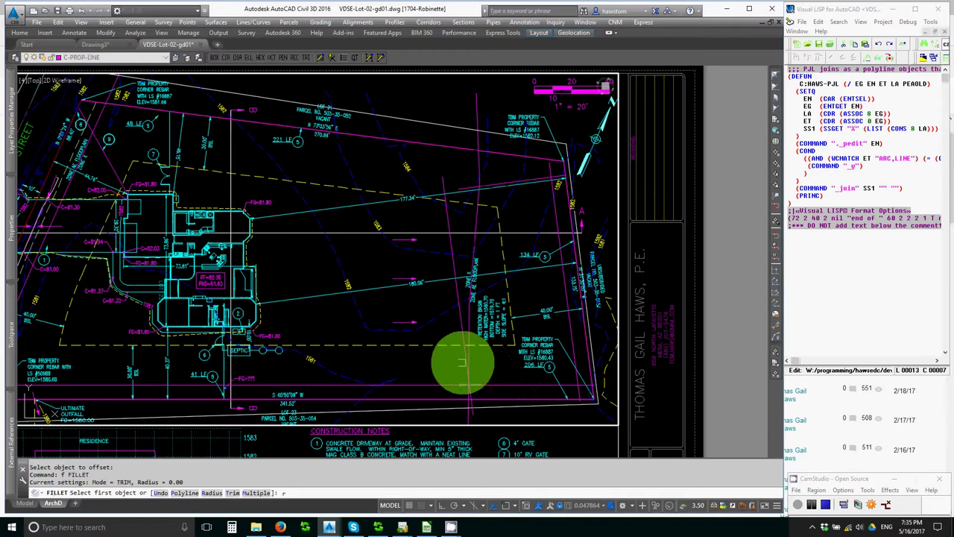
pyautogui.press('Return')
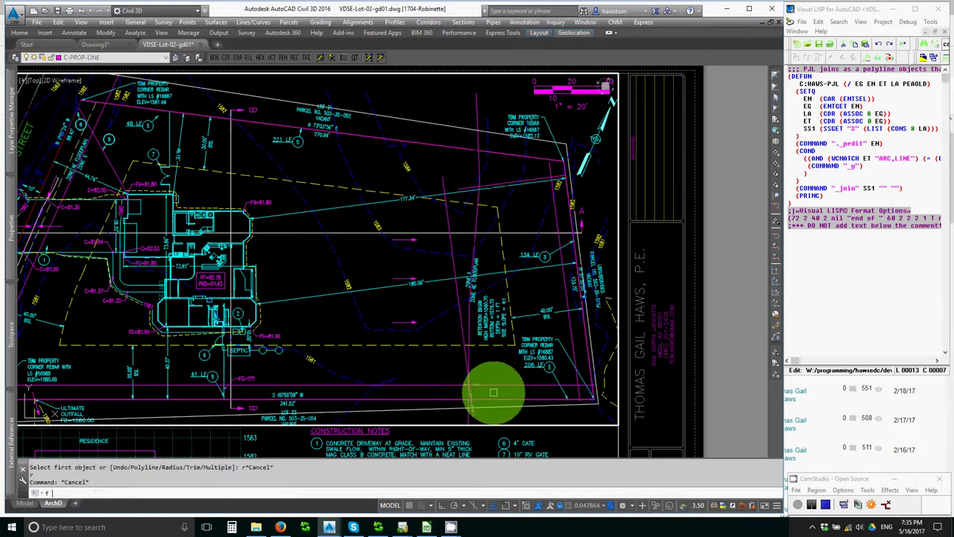
pyautogui.press('Return')
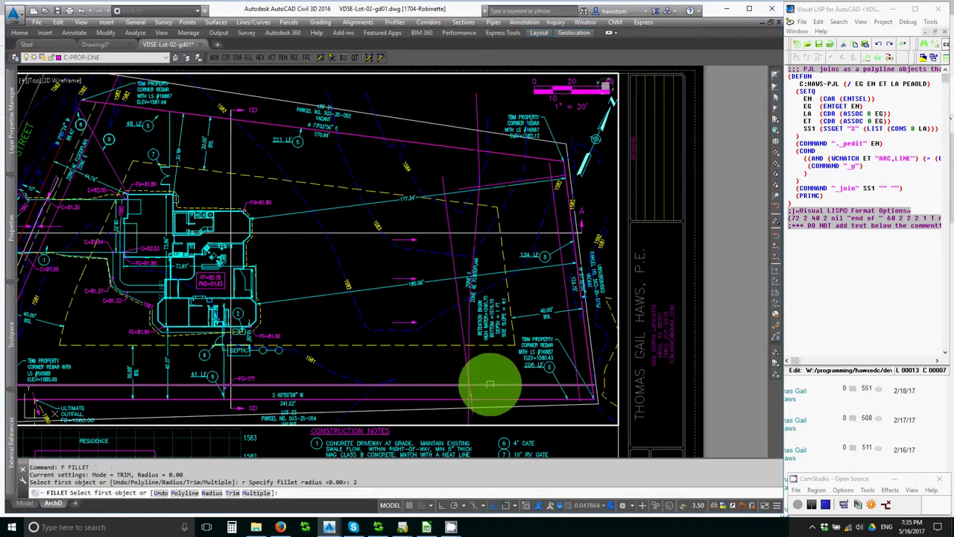
pyautogui.click(458, 360)
pyautogui.click(489, 387)
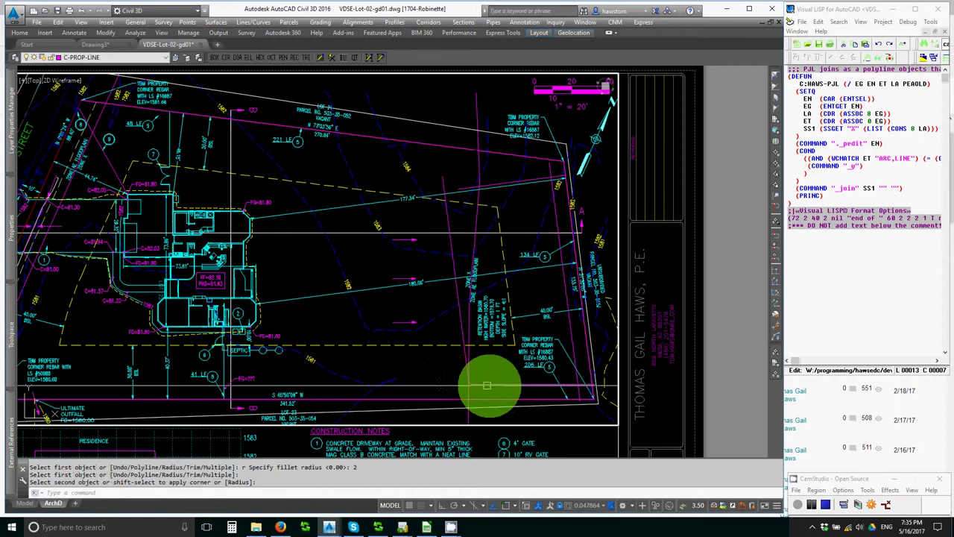
pyautogui.press('Return')
pyautogui.click(501, 385)
pyautogui.click(568, 339)
# Step: Fillet the right basin line to the top line and begin the upper corner
pyautogui.press('Return')
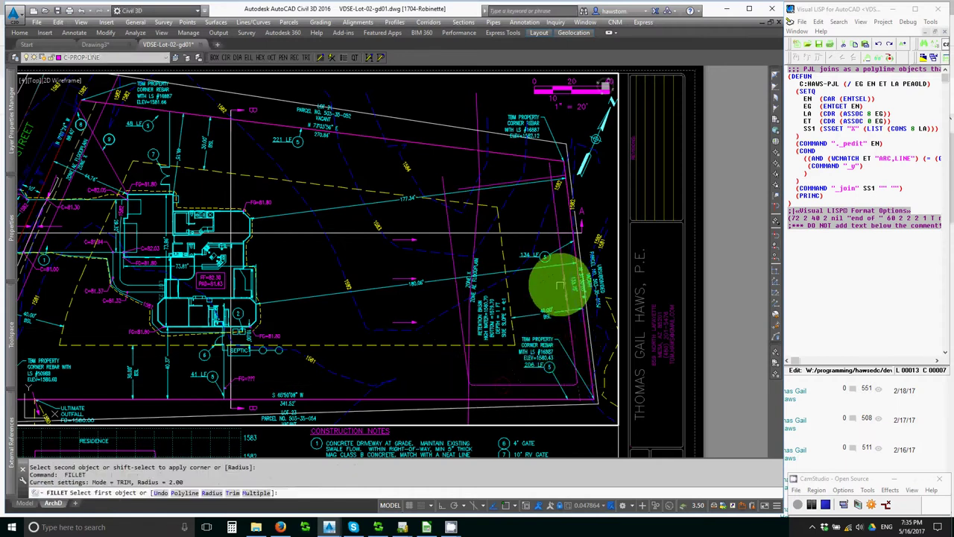
pyautogui.click(560, 258)
pyautogui.click(527, 176)
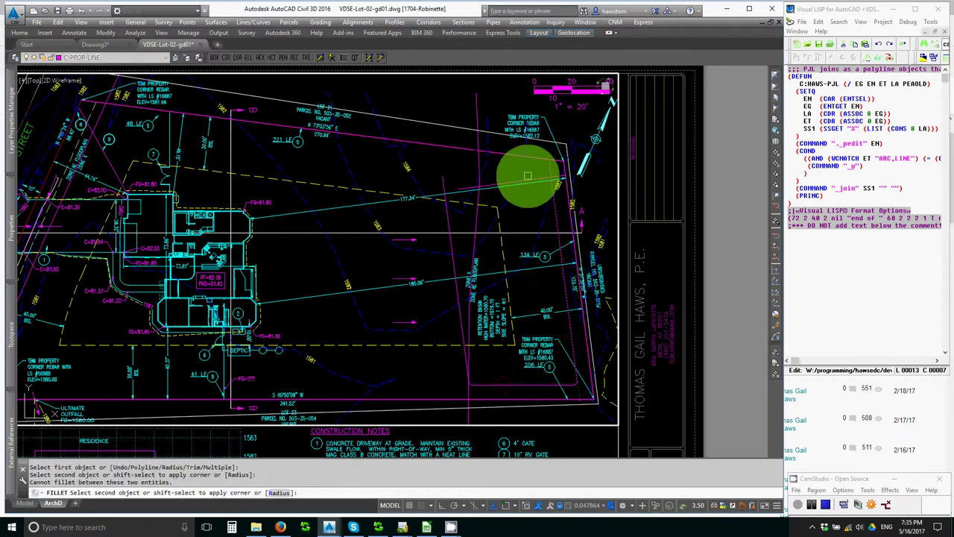
pyautogui.click(530, 173)
pyautogui.click(507, 179)
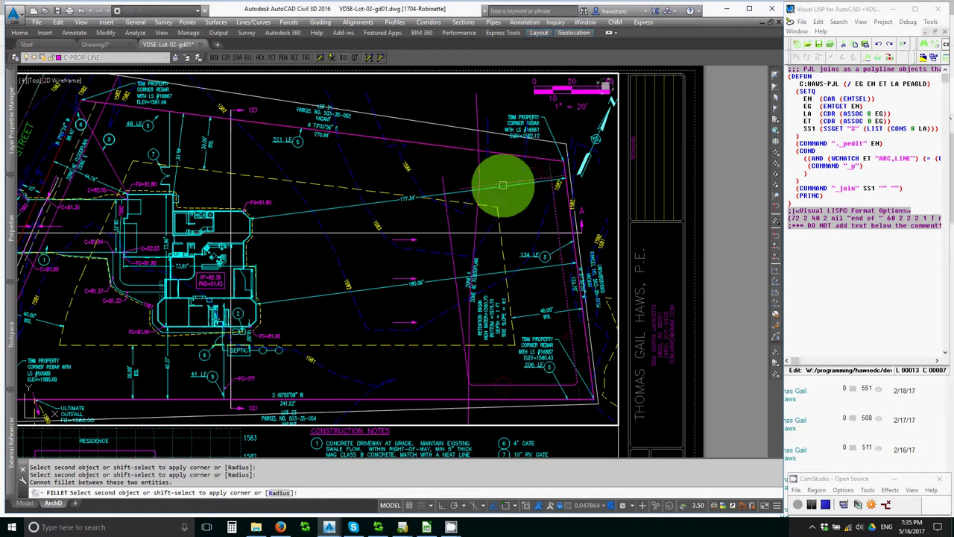
pyautogui.scroll(3, 526, 188)
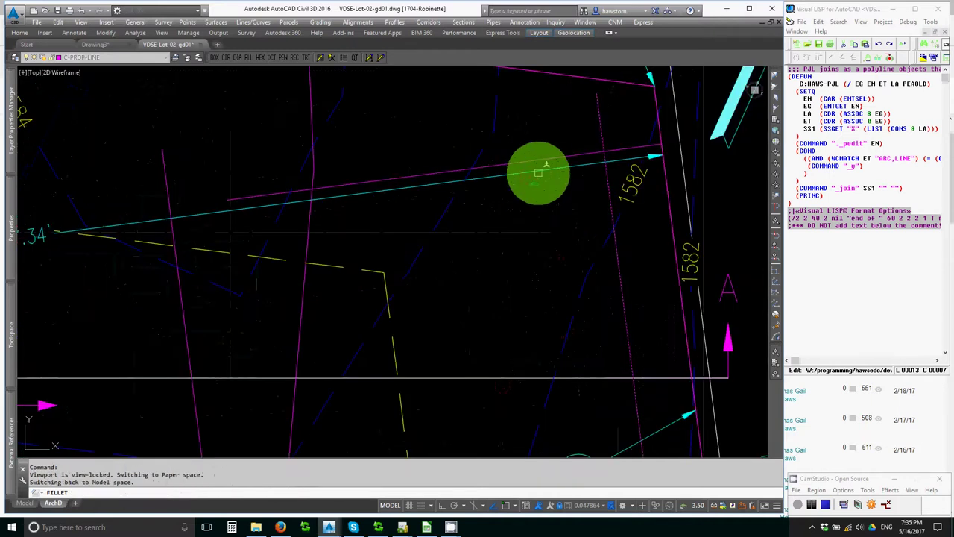
pyautogui.press('Return')
pyautogui.click(417, 173)
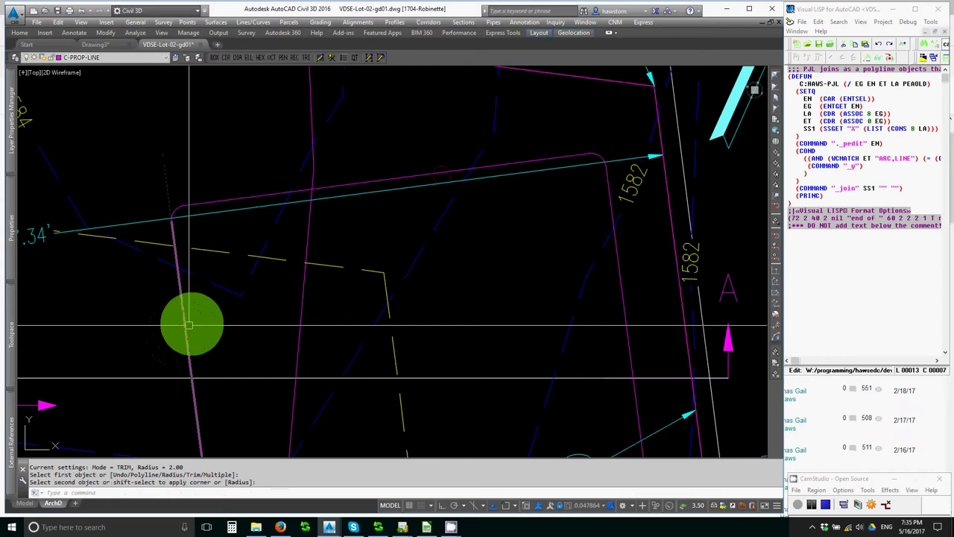
pyautogui.scroll(-5, 402, 243)
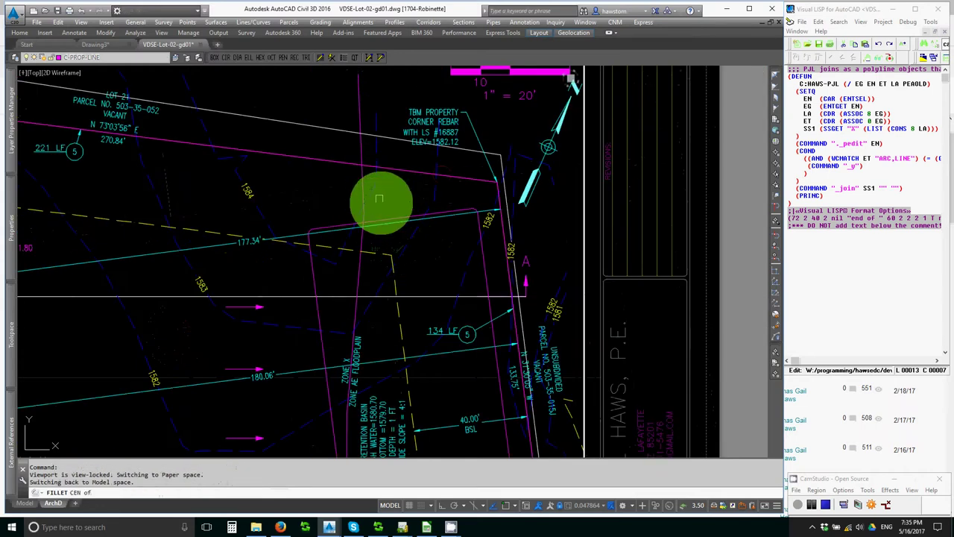
# Step: Isolate the C-PROP-LINE layer with LAYISO
pyautogui.press('Escape')
pyautogui.press('Escape')
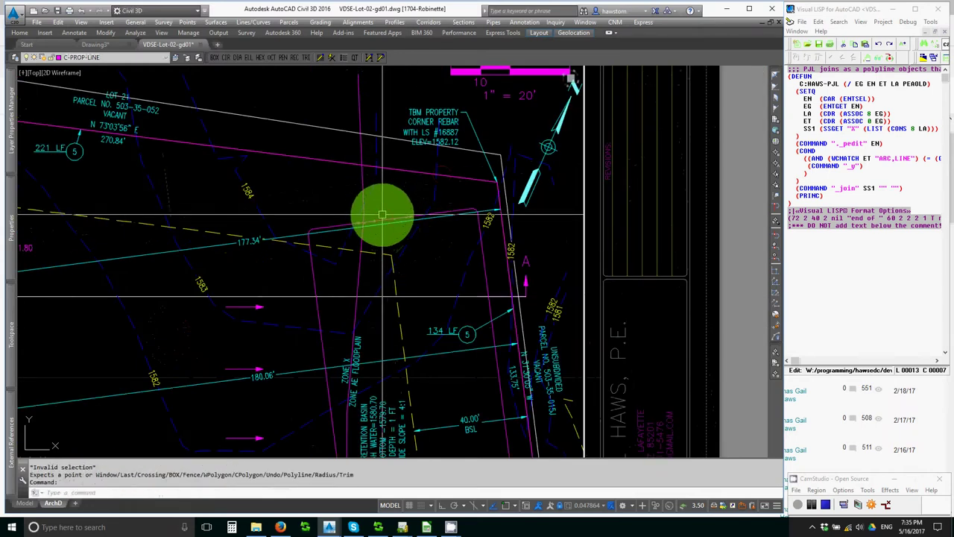
pyautogui.write('layiso')
pyautogui.press('Return')
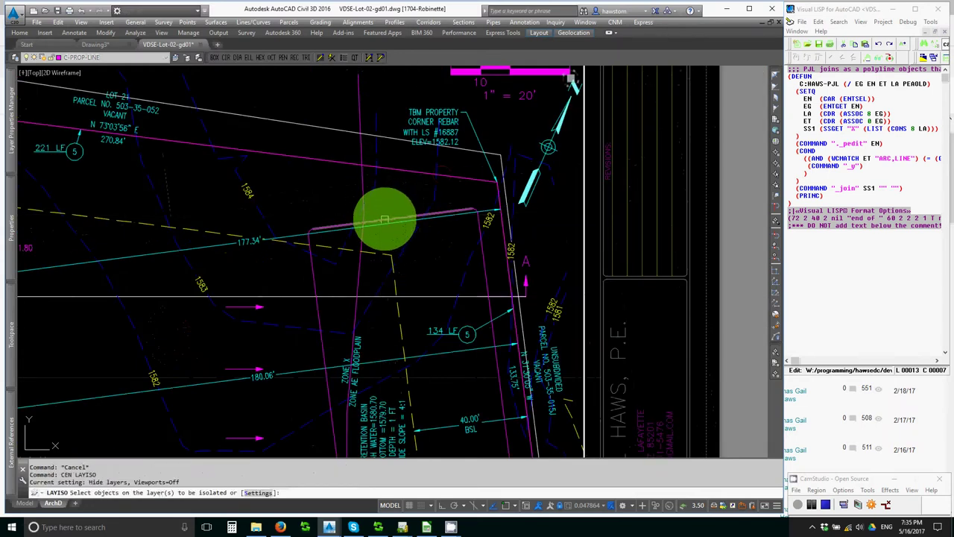
pyautogui.click(384, 217)
pyautogui.press('Return')
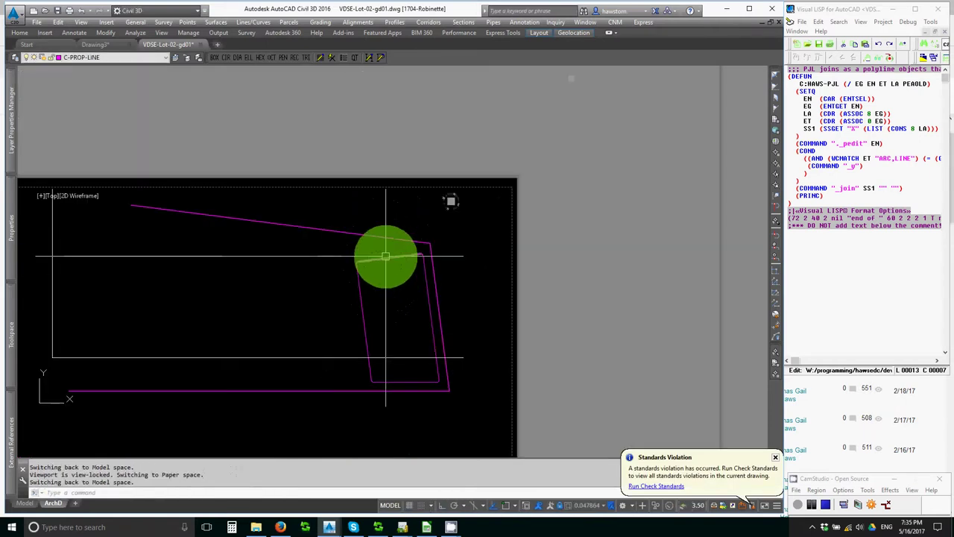
# Step: Join the eight basin line pieces into one polyline
pyautogui.press('Return')
pyautogui.click(337, 209)
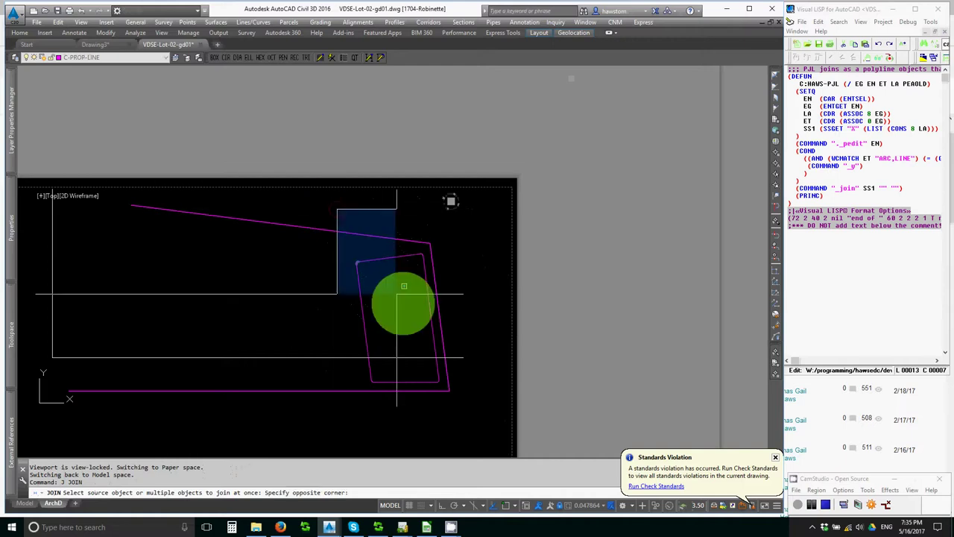
pyautogui.click(442, 392)
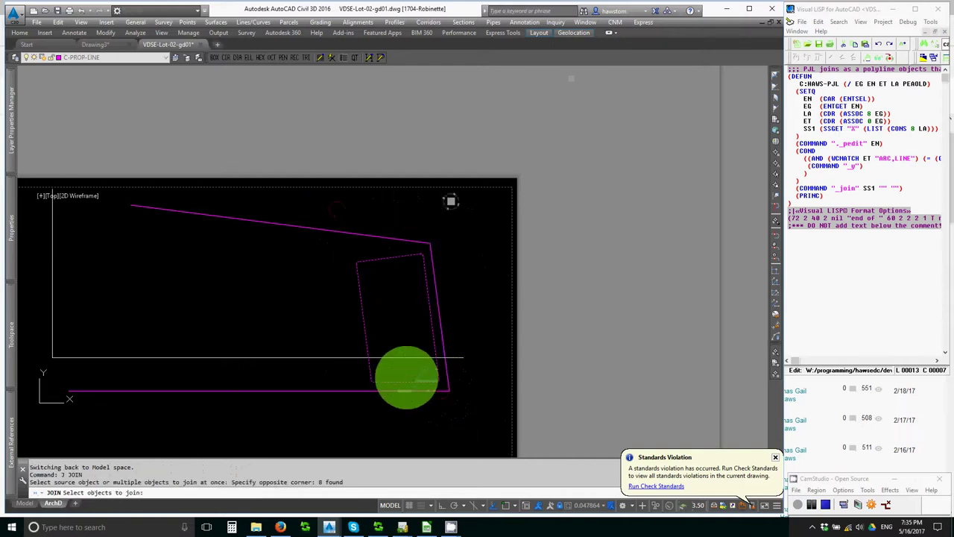
pyautogui.press('Return')
# Step: Offset the joined basin outline 4 units to create a second outline
pyautogui.write('o')
pyautogui.press('Return')
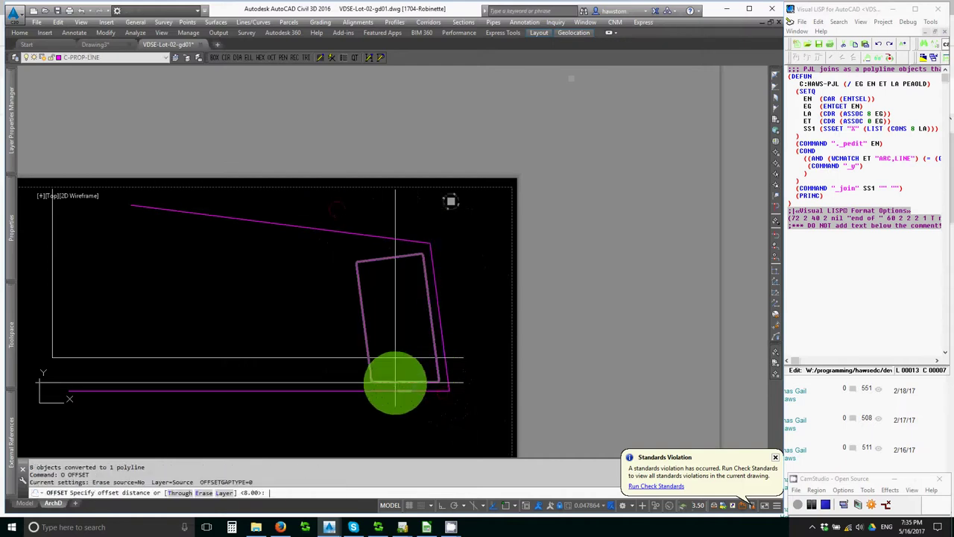
pyautogui.write('4')
pyautogui.press('Return')
pyautogui.click(392, 384)
pyautogui.click(389, 402)
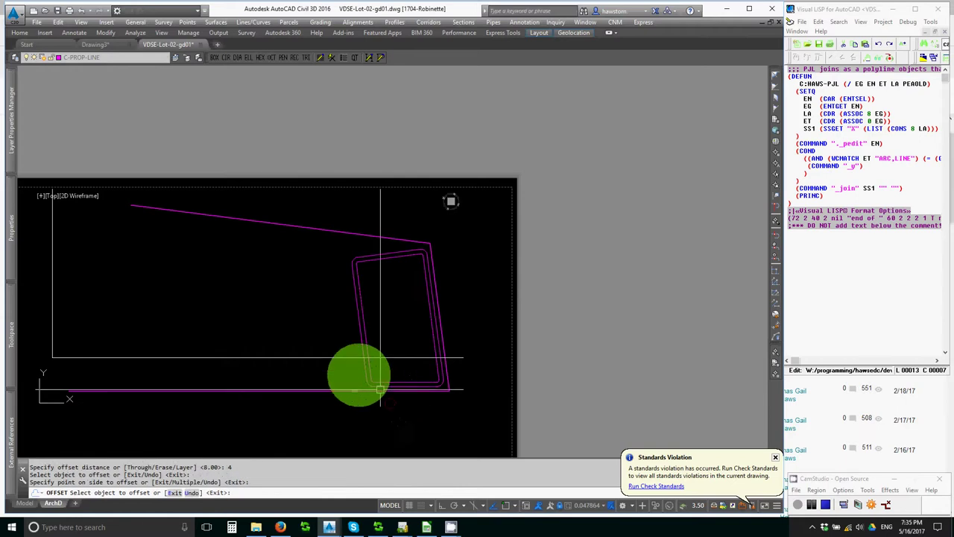
pyautogui.press('Escape')
pyautogui.moveTo(356, 352); pyautogui.dragTo(386, 346, button='middle')
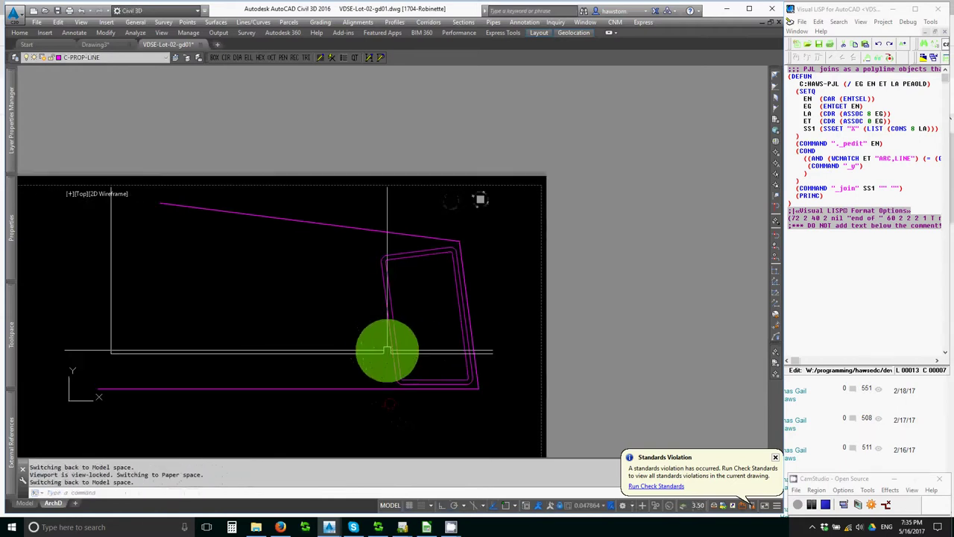
pyautogui.scroll(3, 385, 349)
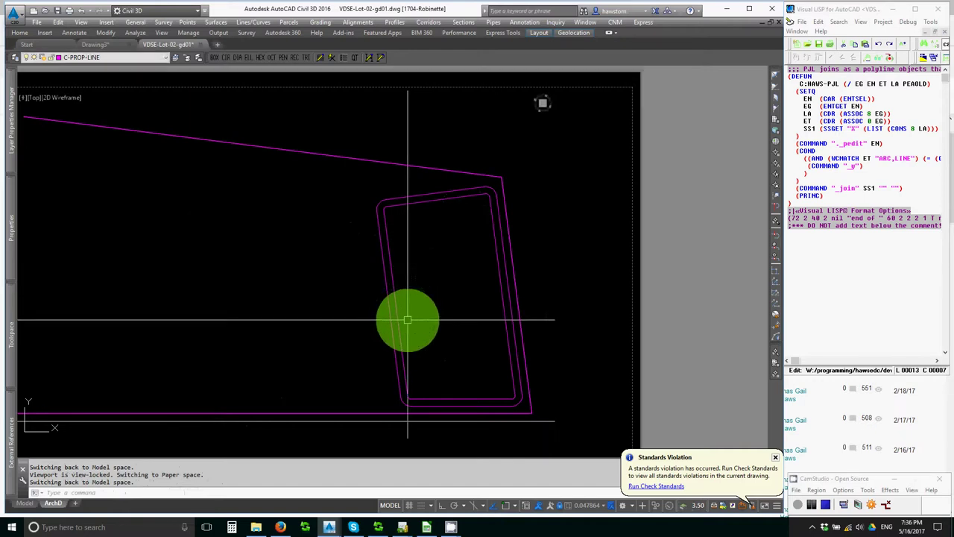
# Step: Set the larger basin outline's elevation to 1 and launch the CVV stage storage calculator
pyautogui.click(389, 324)
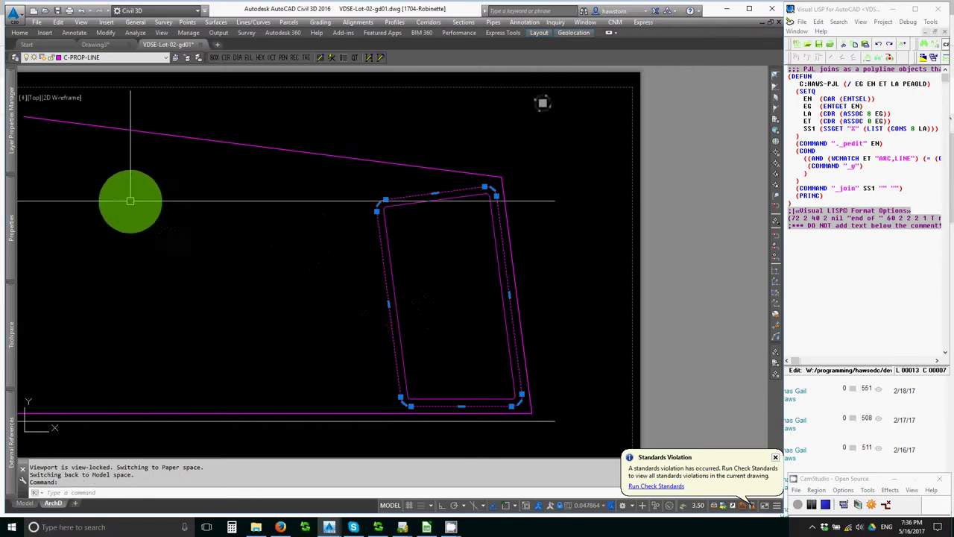
pyautogui.moveTo(10, 235)
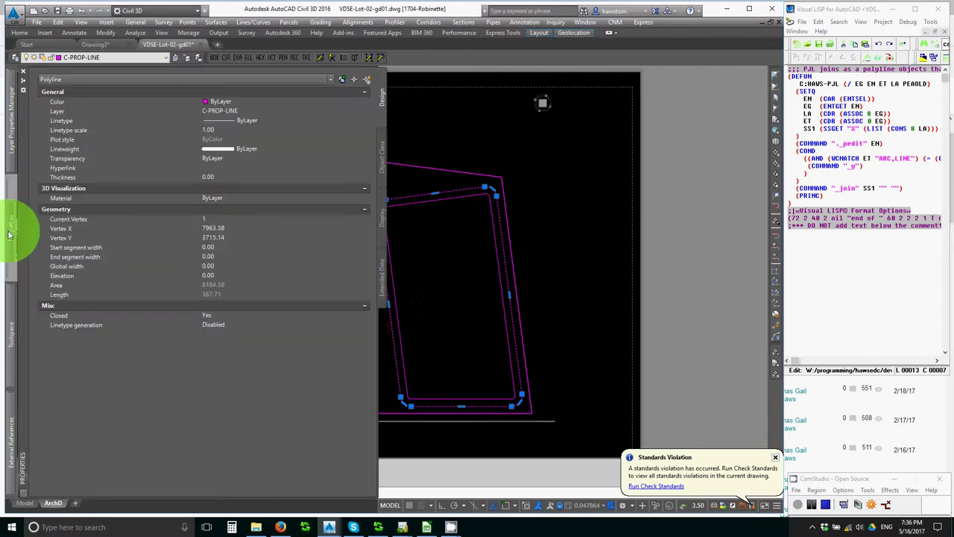
pyautogui.click(228, 269)
pyautogui.click(227, 277)
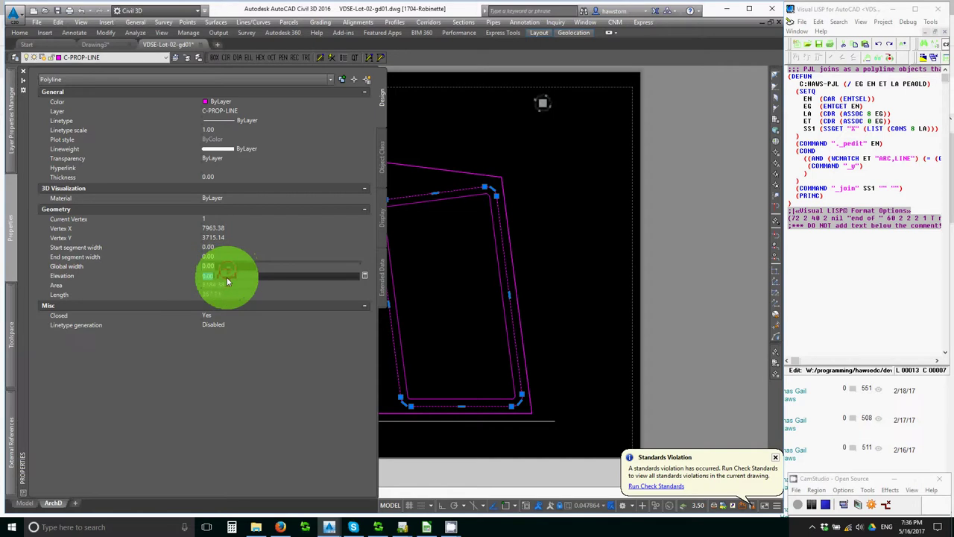
pyautogui.write('1')
pyautogui.press('Return')
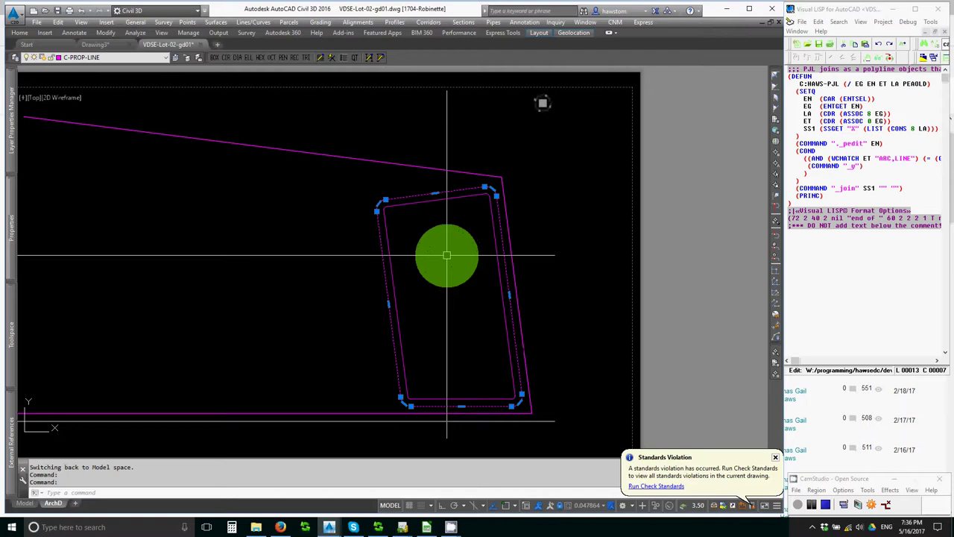
pyautogui.write('cvv')
pyautogui.press('Return')
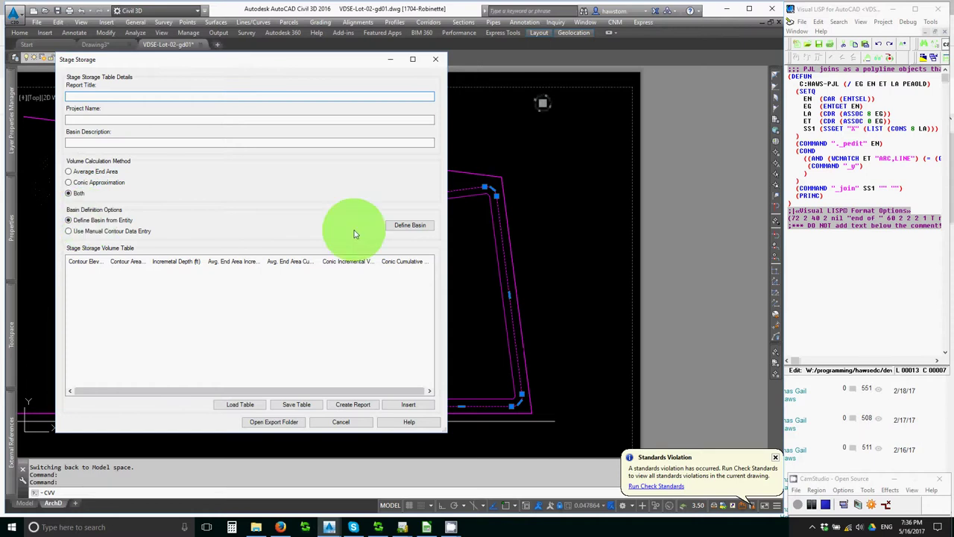
# Step: Define the basin from both polyline outlines, giving areas 6,764 and 8,184, then close the results
pyautogui.click(414, 226)
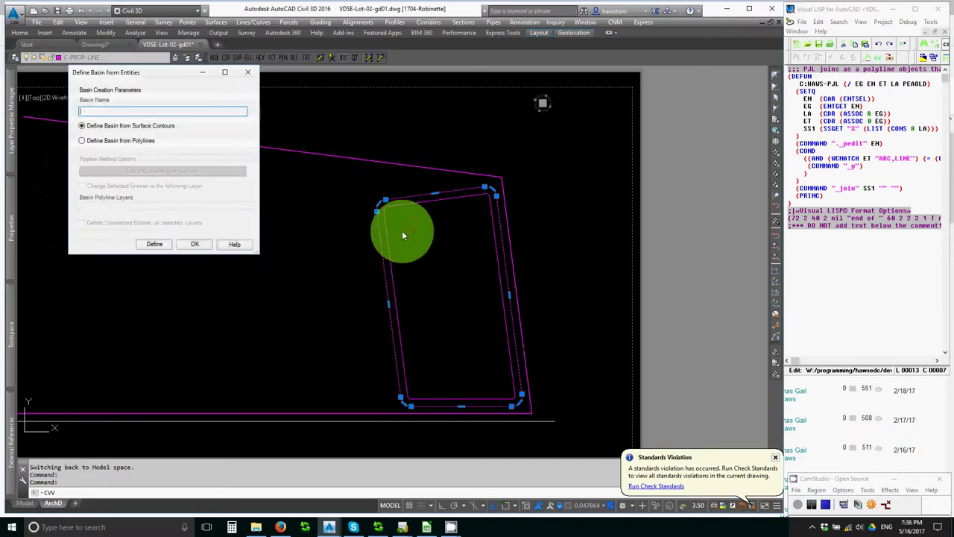
pyautogui.click(97, 143)
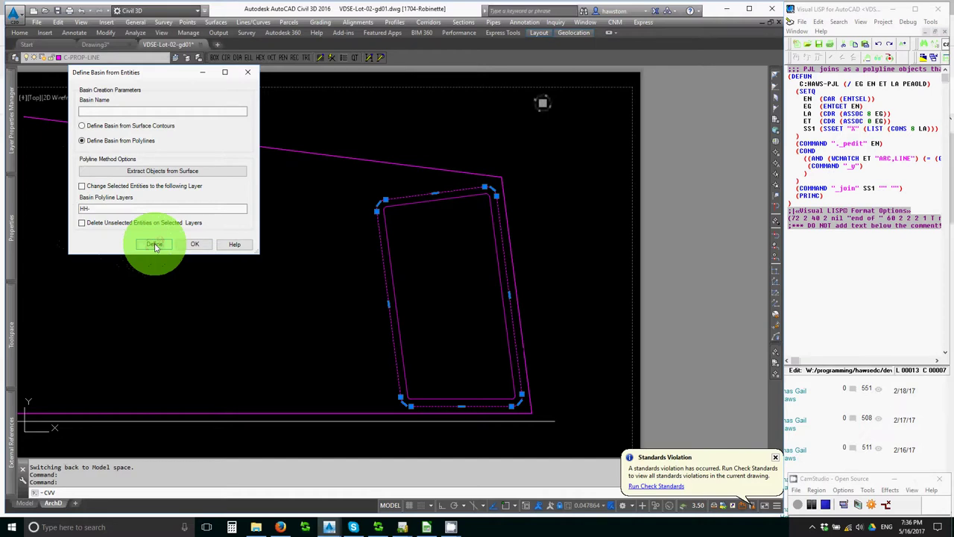
pyautogui.click(154, 244)
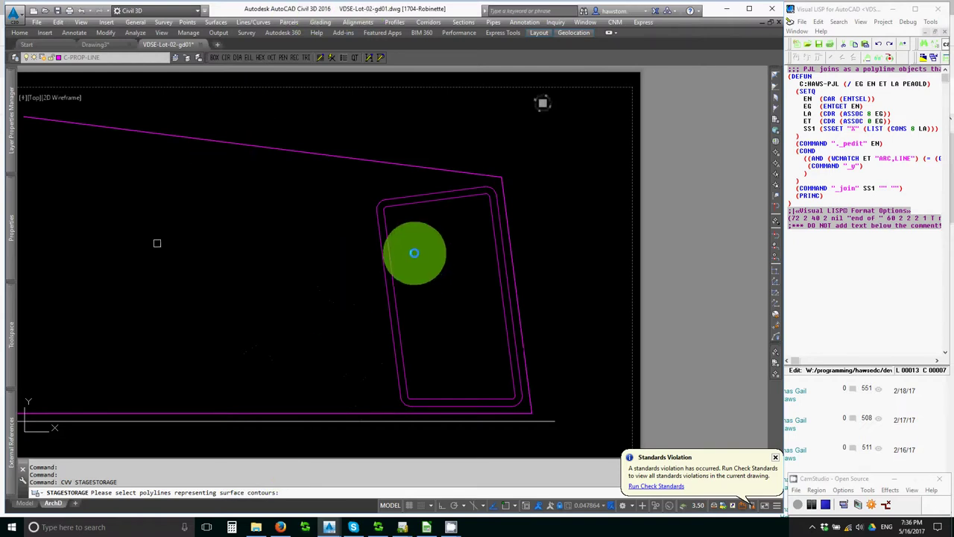
pyautogui.click(414, 256)
pyautogui.click(336, 283)
pyautogui.press('Return')
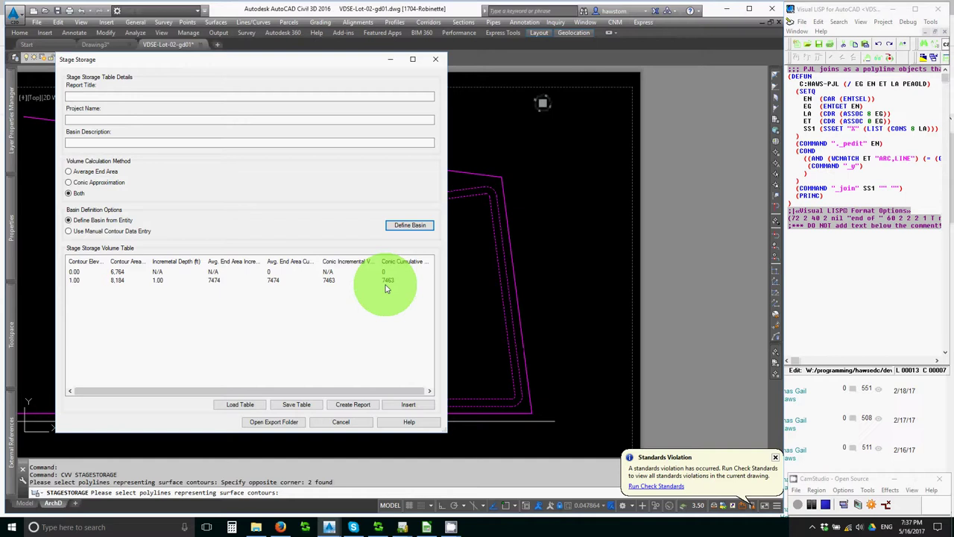
pyautogui.click(331, 423)
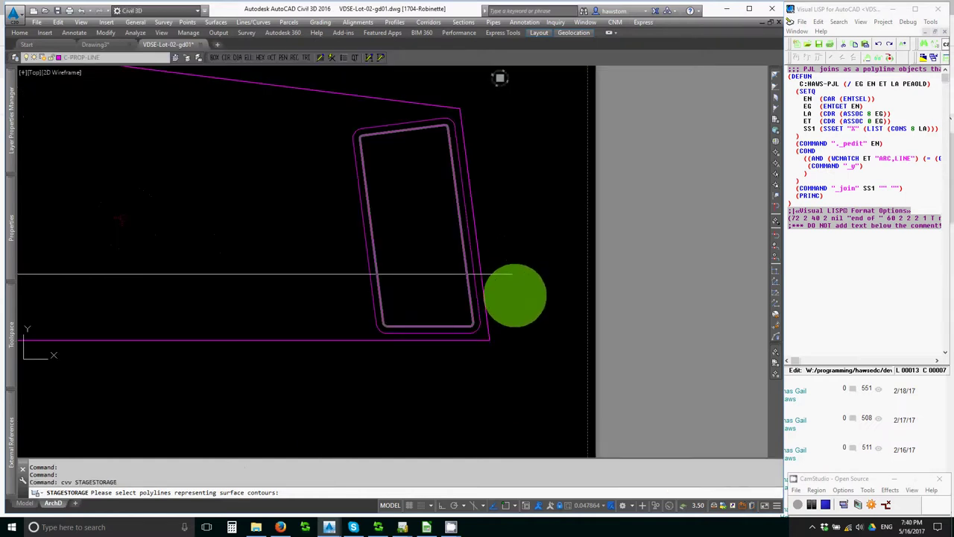
# Step: Recompute storage for the two basin contours (6455 average end, 6443 conic) and close the table
pyautogui.click(415, 240)
pyautogui.click(356, 245)
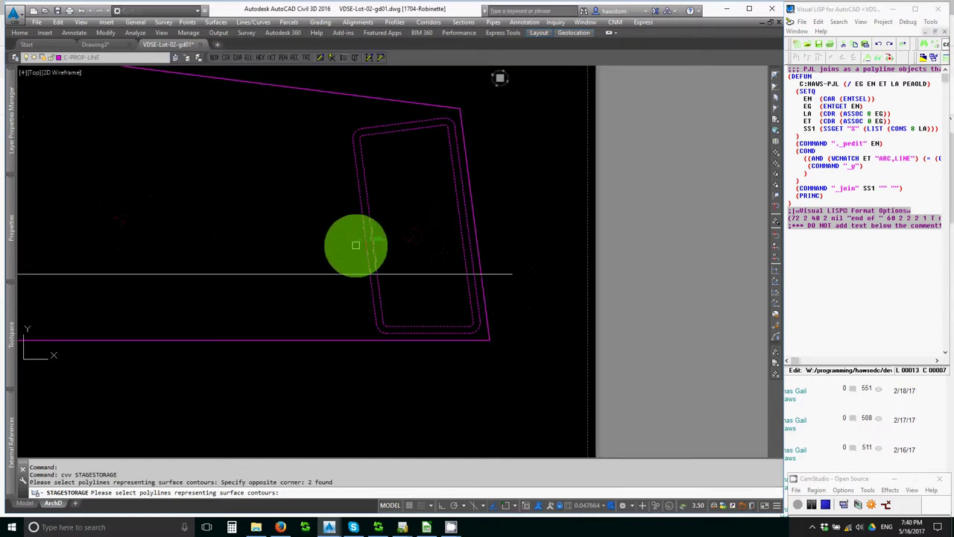
pyautogui.press('Return')
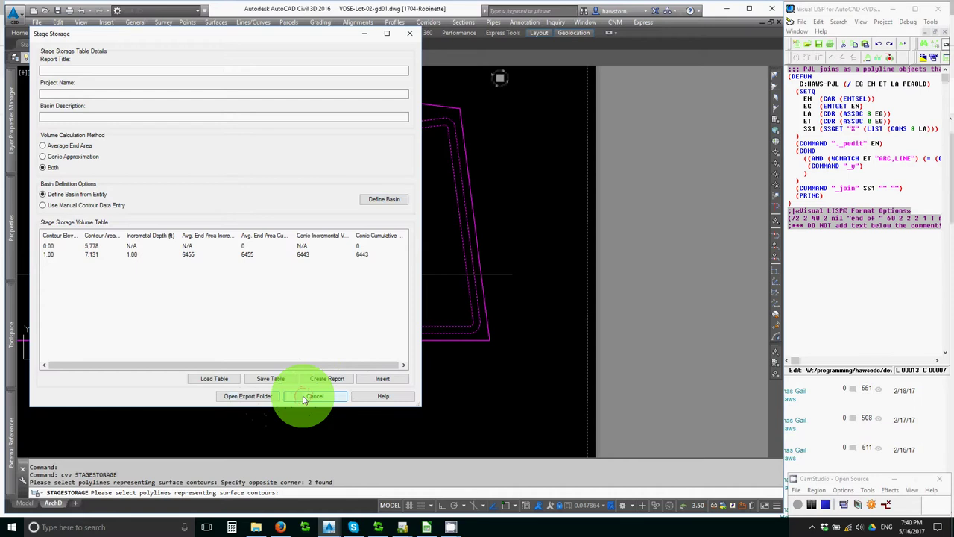
pyautogui.click(304, 399)
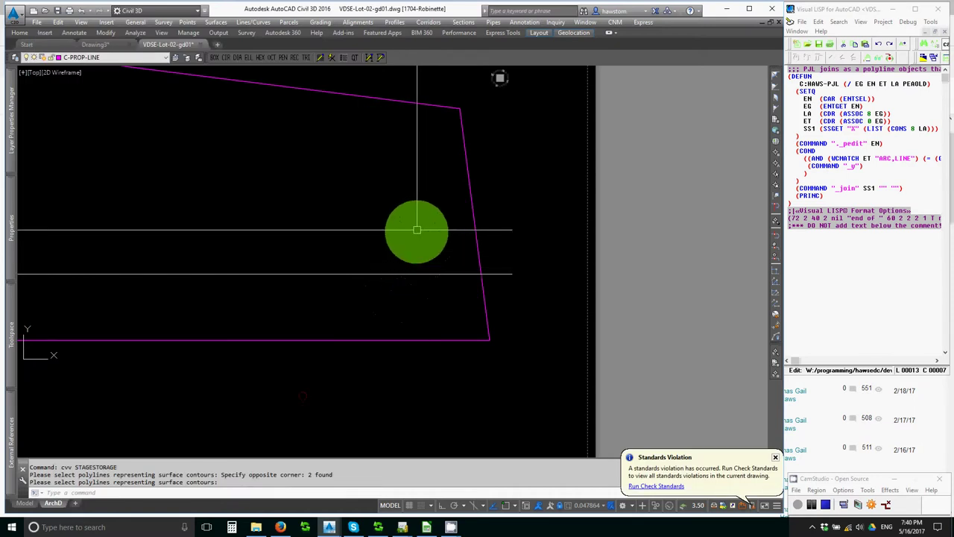
# Step: Undo the storage run to restore the basin outlines and turn all layers on with LAYON
pyautogui.write('u')
pyautogui.press('Return')
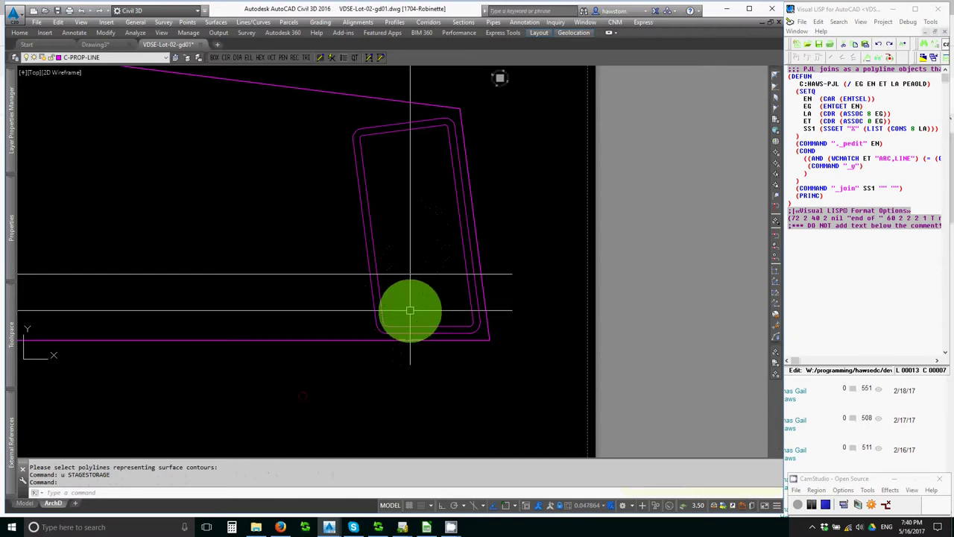
pyautogui.scroll(4, 405, 320)
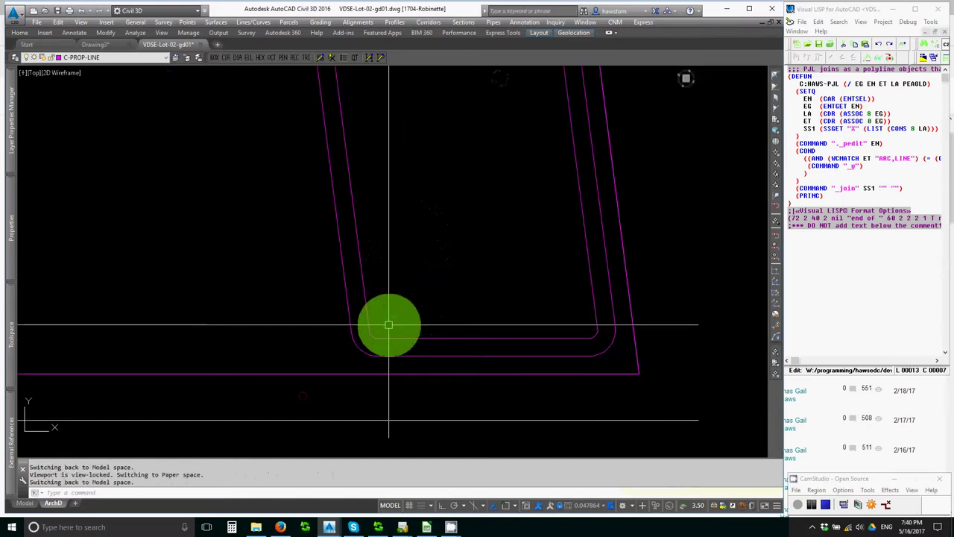
pyautogui.write('layon')
pyautogui.press('Return')
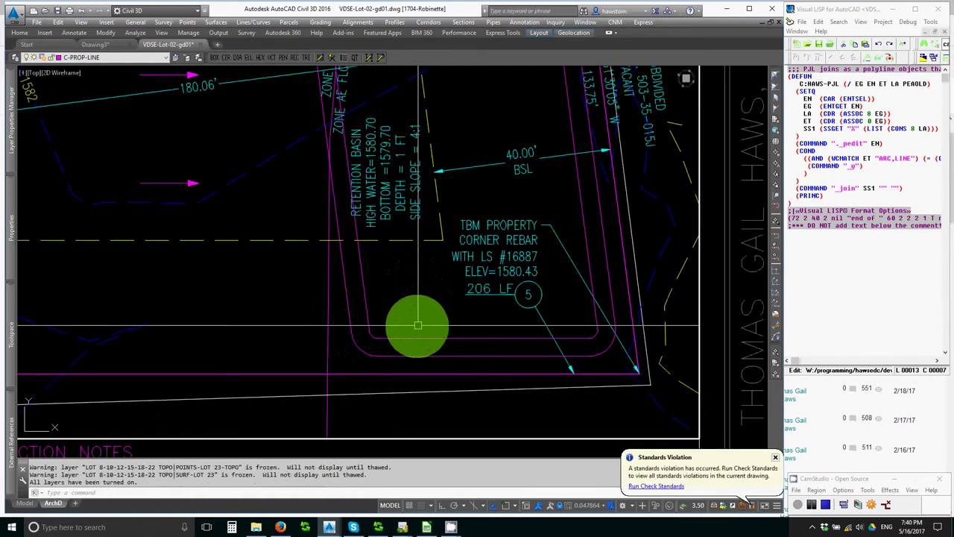
# Step: Zoom to the FG=??? callout and read the topo surface elevation of 1580.75'
pyautogui.scroll(-3, 432, 327)
pyautogui.scroll(4, 187, 335)
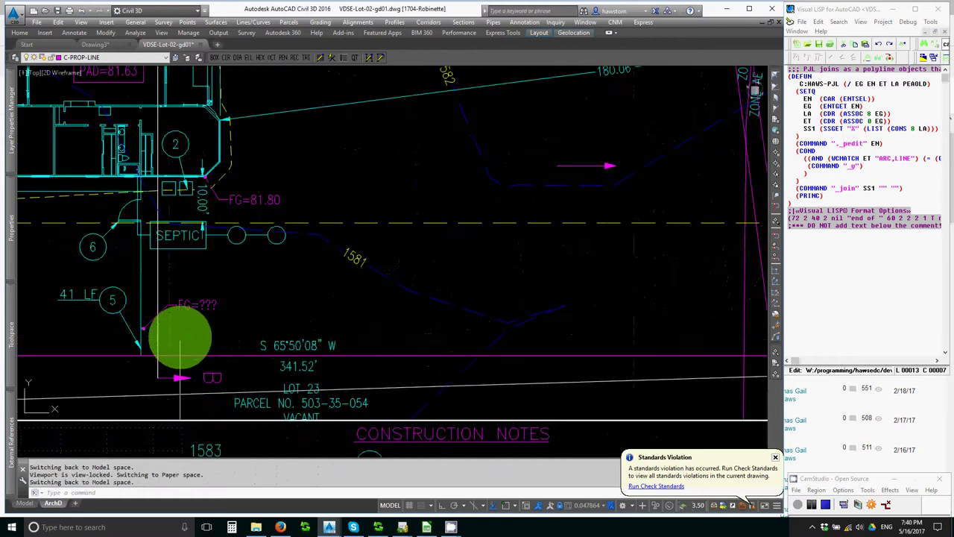
pyautogui.scroll(3, 180, 339)
pyautogui.moveTo(181, 336)
pyautogui.mouseDown(button='middle')
pyautogui.moveTo(293, 320)
pyautogui.moveTo(323, 329)
pyautogui.mouseUp(button='middle')
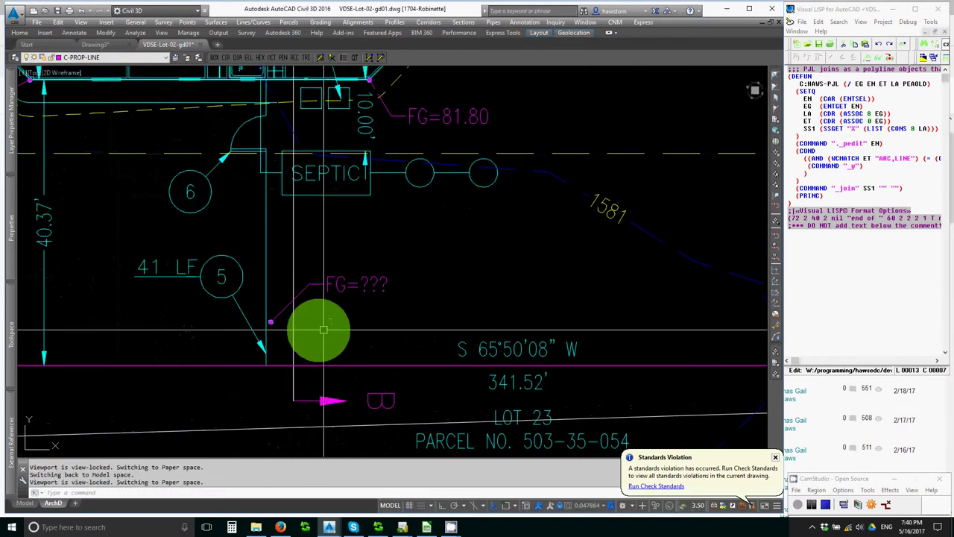
pyautogui.scroll(5, 323, 330)
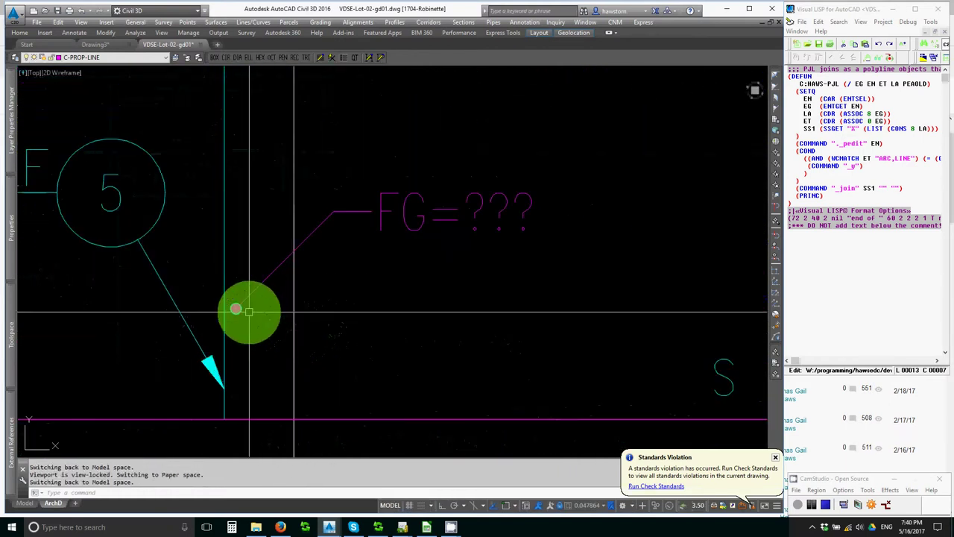
pyautogui.moveTo(249, 311)
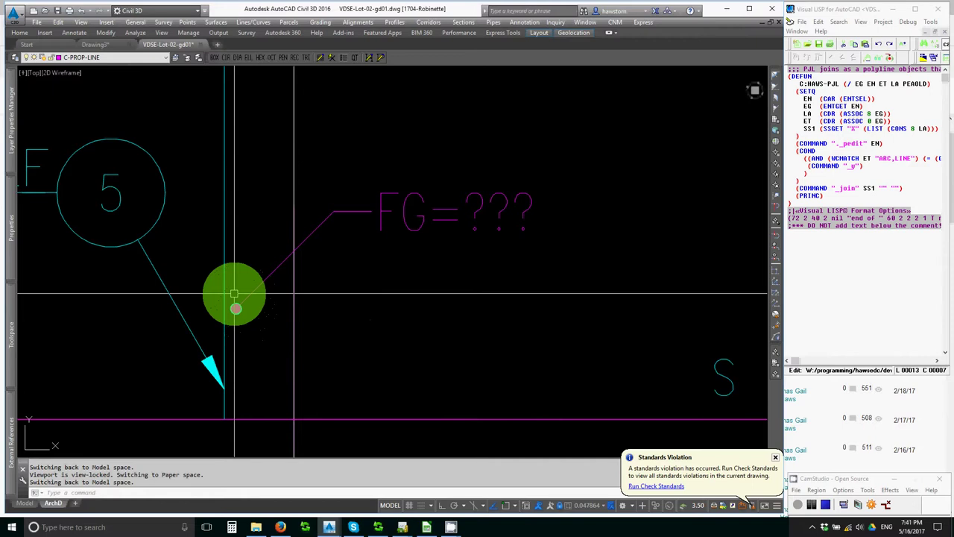
pyautogui.moveTo(234, 295)
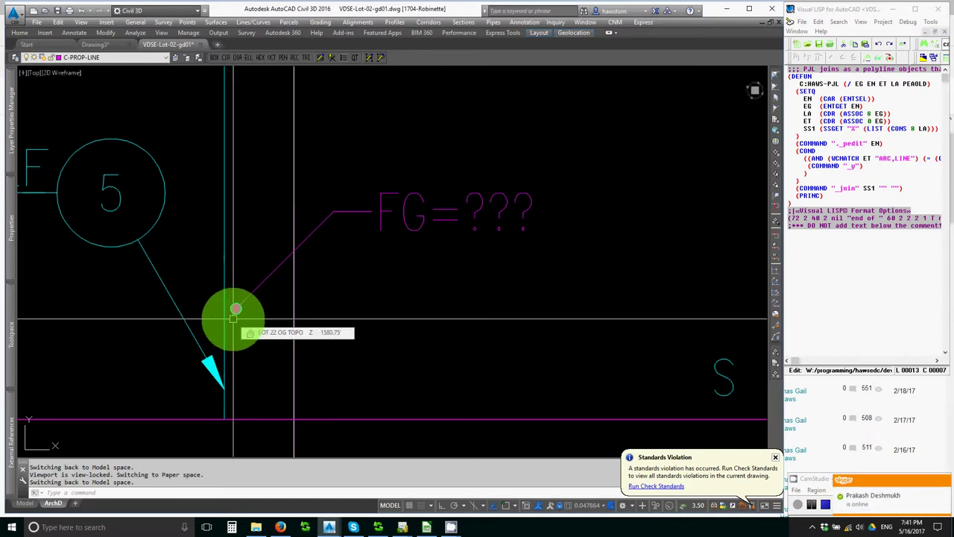
# Step: Zoom to the basin corner and erase the extra inner basin outline
pyautogui.scroll(-5, 235, 308)
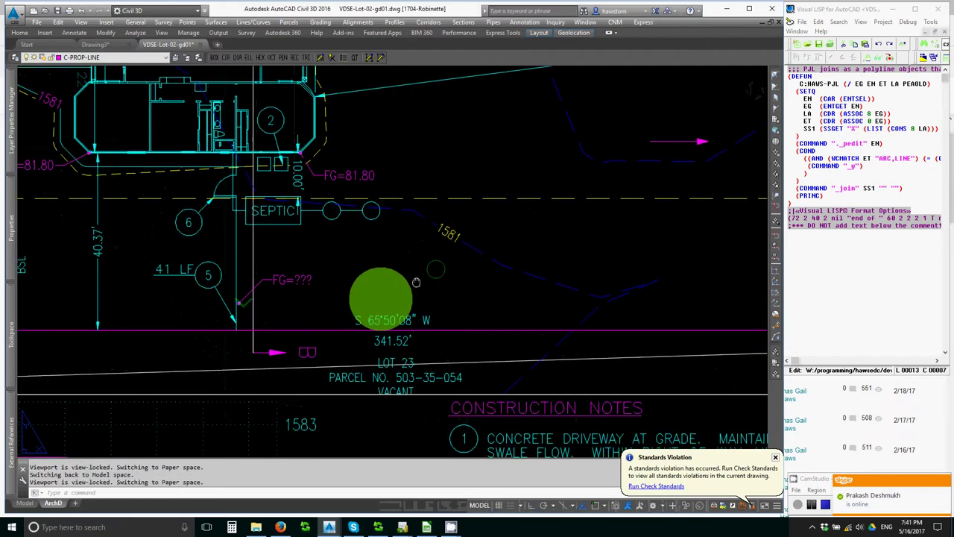
pyautogui.scroll(-2, 415, 281)
pyautogui.scroll(5, 447, 342)
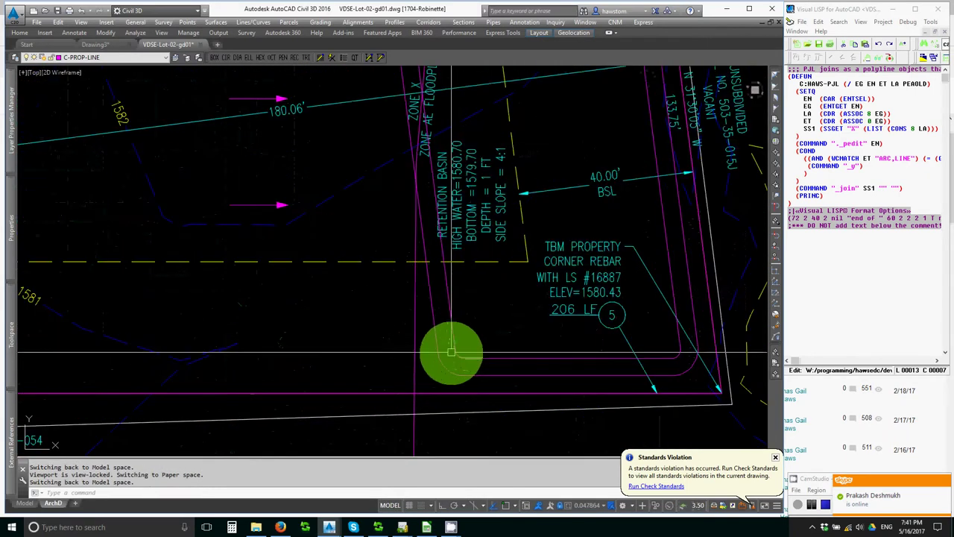
pyautogui.scroll(1, 450, 353)
pyautogui.scroll(-3, 447, 355)
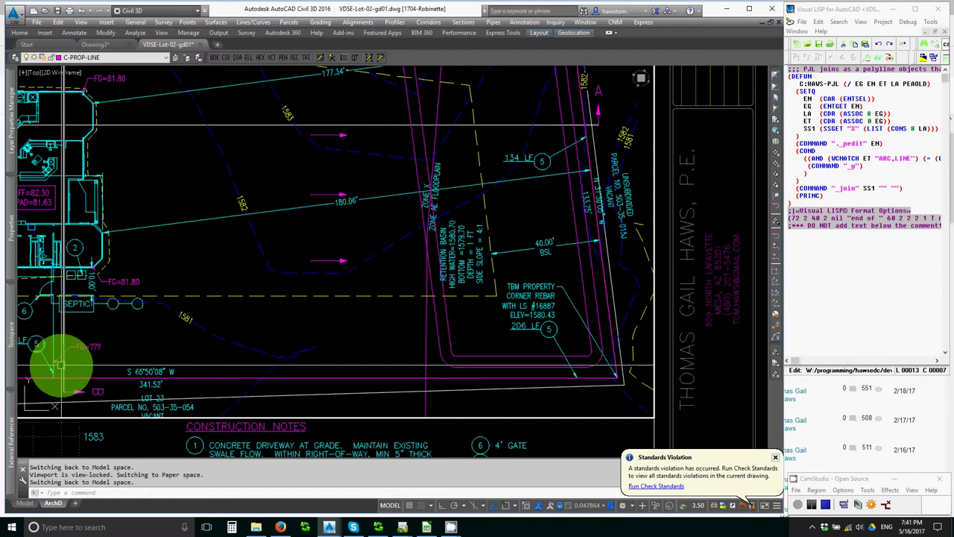
pyautogui.scroll(2, 448, 366)
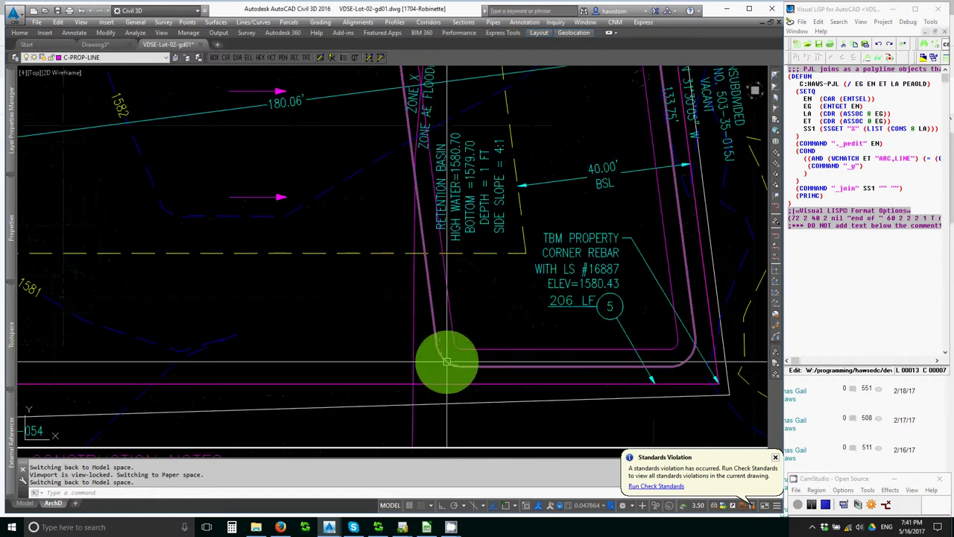
pyautogui.write('e')
pyautogui.press('Return')
pyautogui.click(445, 362)
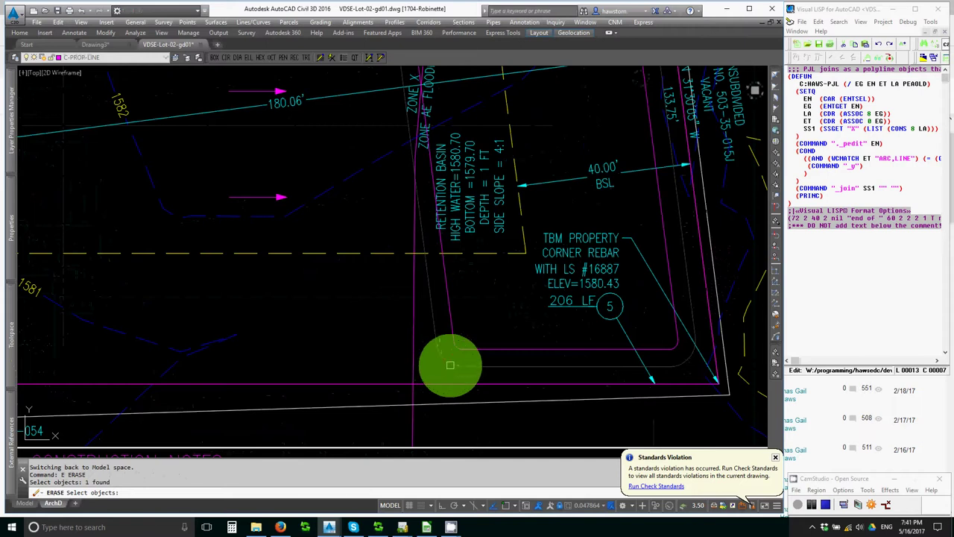
pyautogui.press('Return')
# Step: Erase a second duplicate basin outline piece at the same corner
pyautogui.write('e')
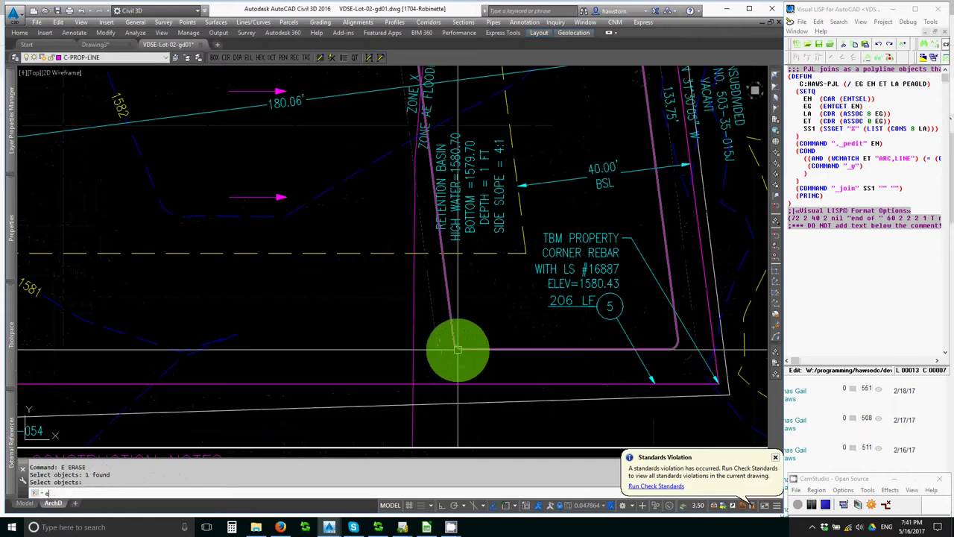
pyautogui.press('Return')
pyautogui.click(458, 348)
pyautogui.moveTo(458, 345)
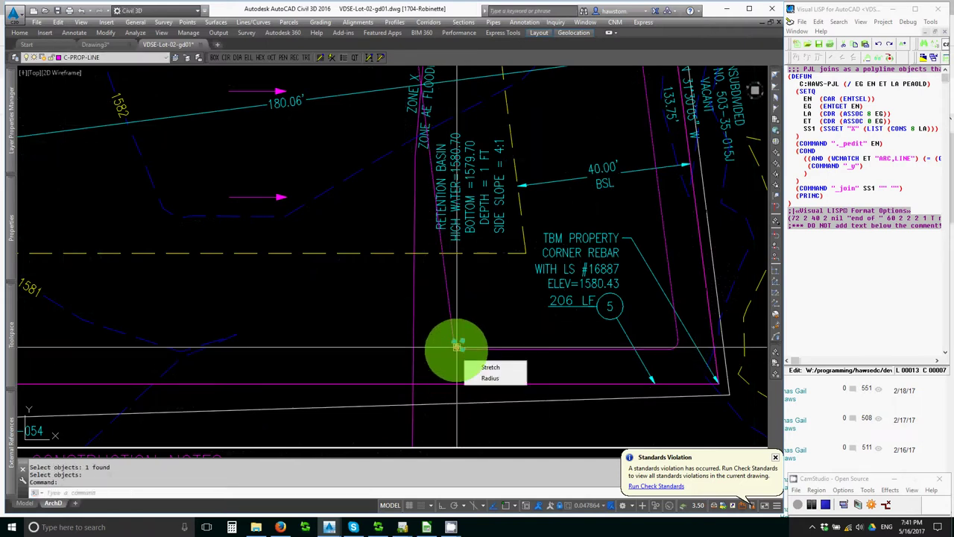
pyautogui.write('e')
pyautogui.press('Return')
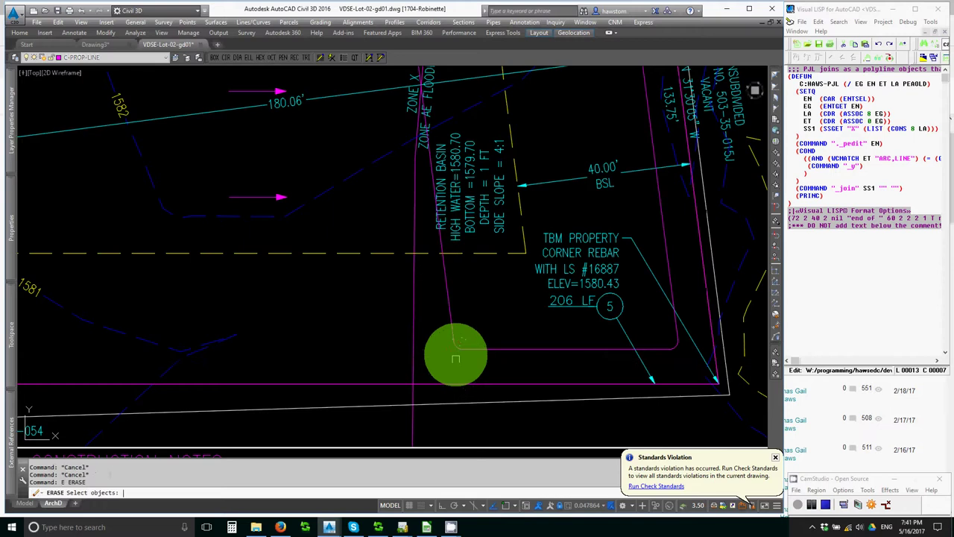
pyautogui.press('Return')
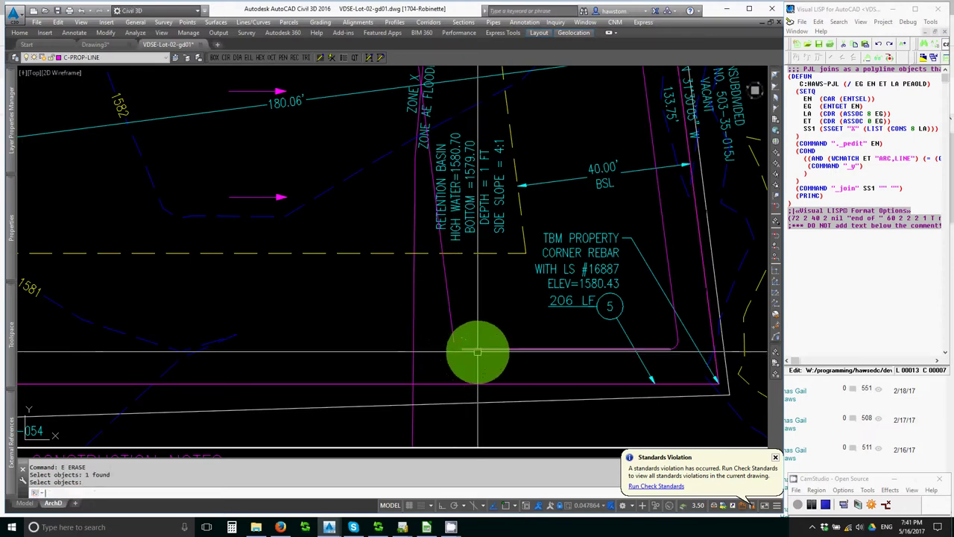
# Step: Start a zero-radius fillet on the corner edge, then cancel it
pyautogui.write('f')
pyautogui.press('Return')
pyautogui.write('r')
pyautogui.press('Return')
pyautogui.write('0')
pyautogui.press('Return')
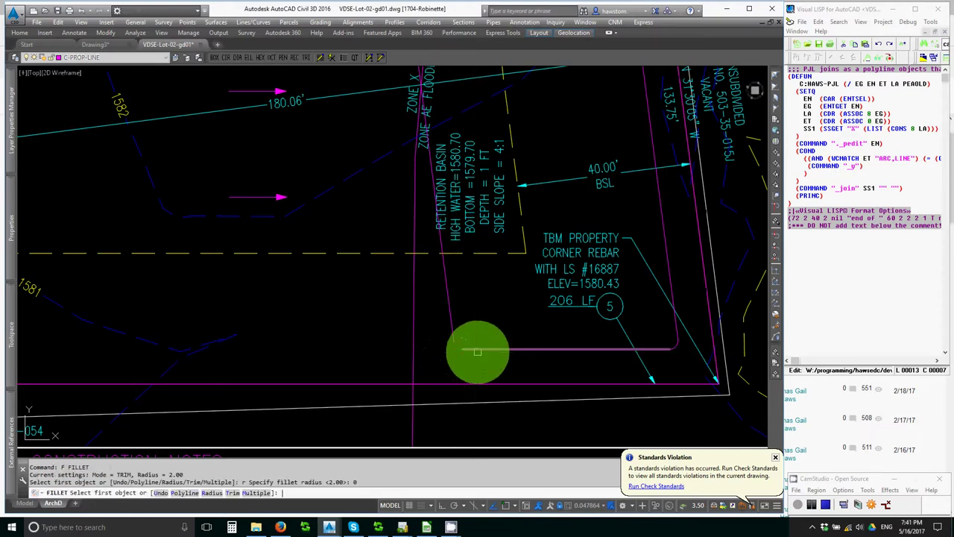
pyautogui.click(477, 348)
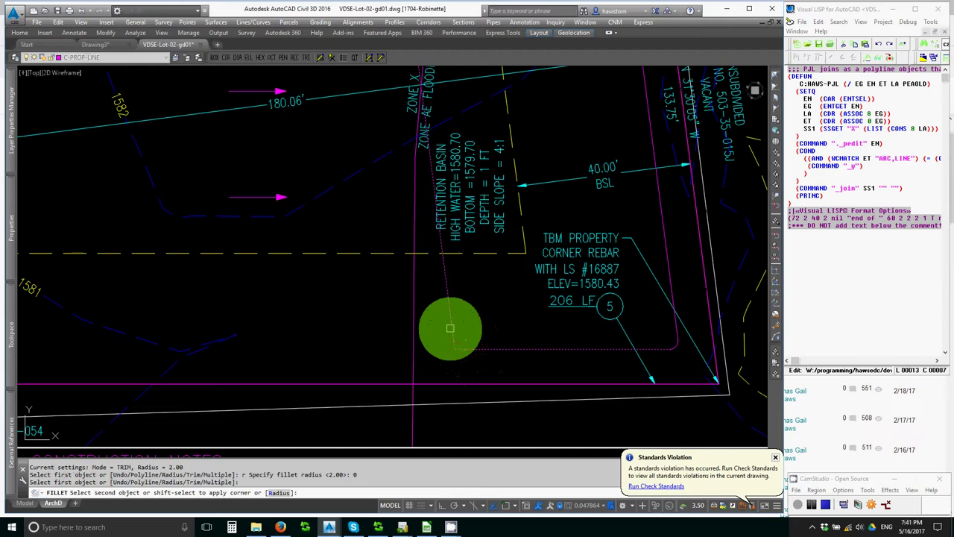
pyautogui.scroll(-4, 464, 388)
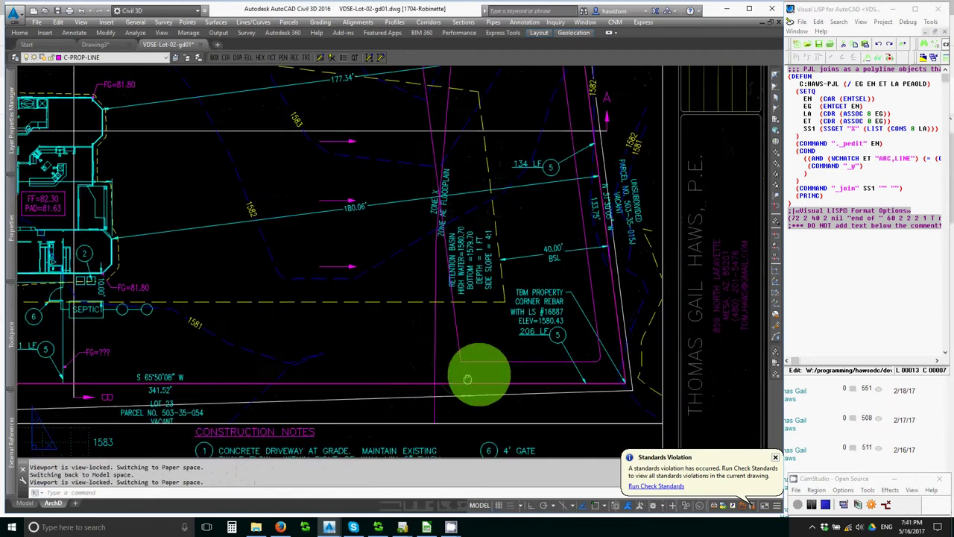
pyautogui.press('Escape')
pyautogui.press('Escape')
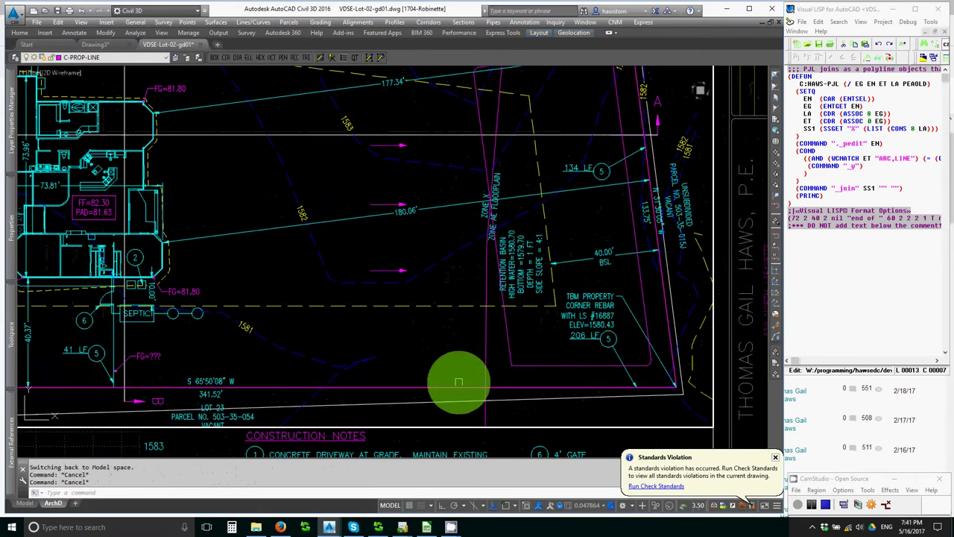
# Step: Start a line snapped to the basin outline's endpoint
pyautogui.write('l')
pyautogui.press('Return')
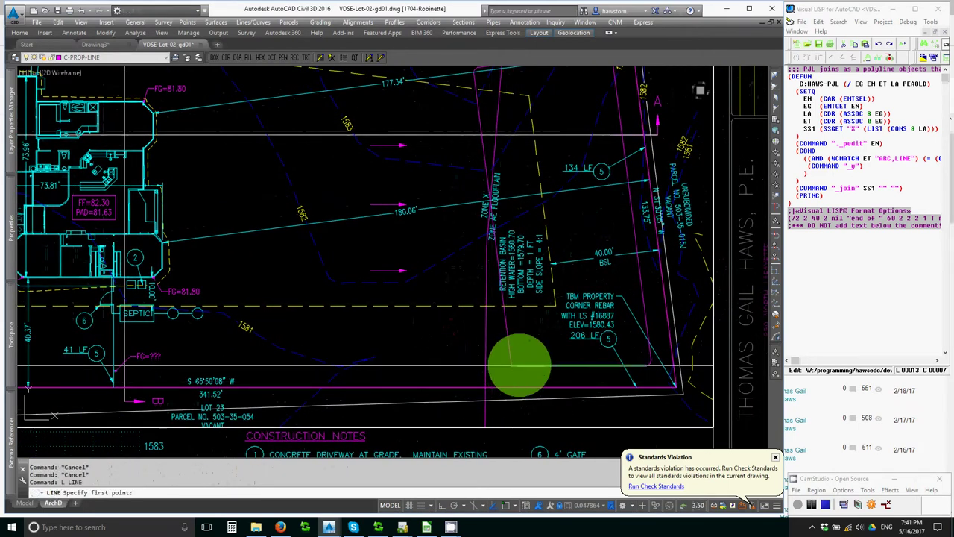
pyautogui.write('endp')
pyautogui.press('Return')
pyautogui.click(520, 363)
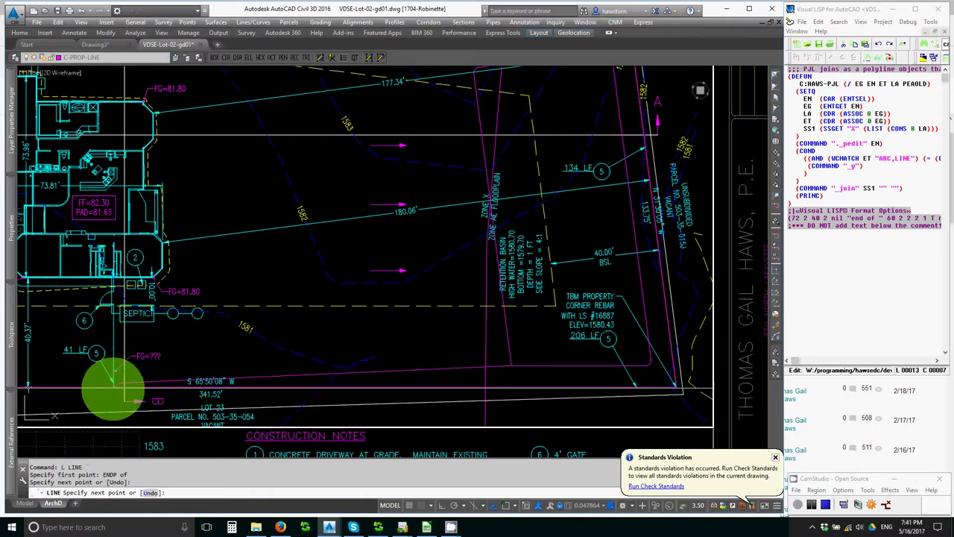
# Step: Stretch the basin edge's end onto the south lot line
pyautogui.scroll(10, 112, 387)
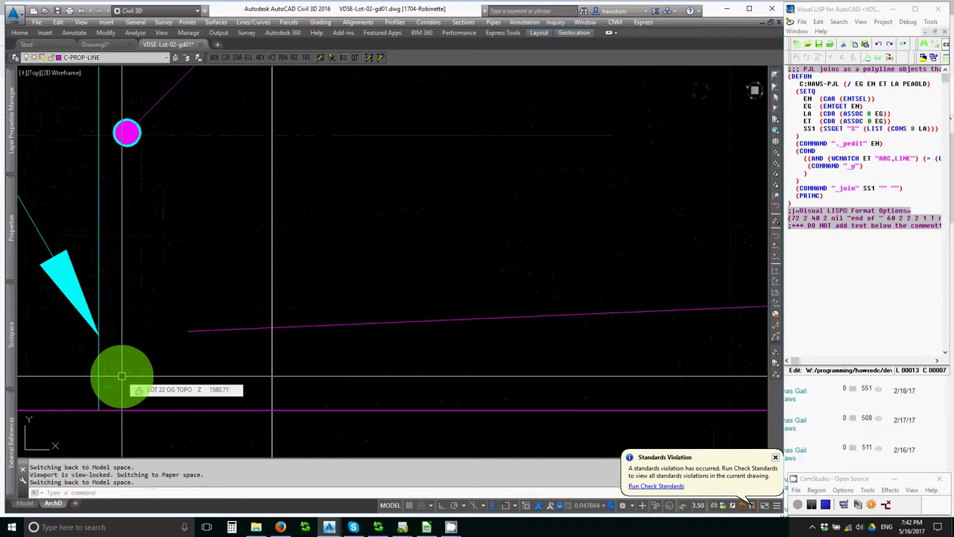
pyautogui.click(196, 351)
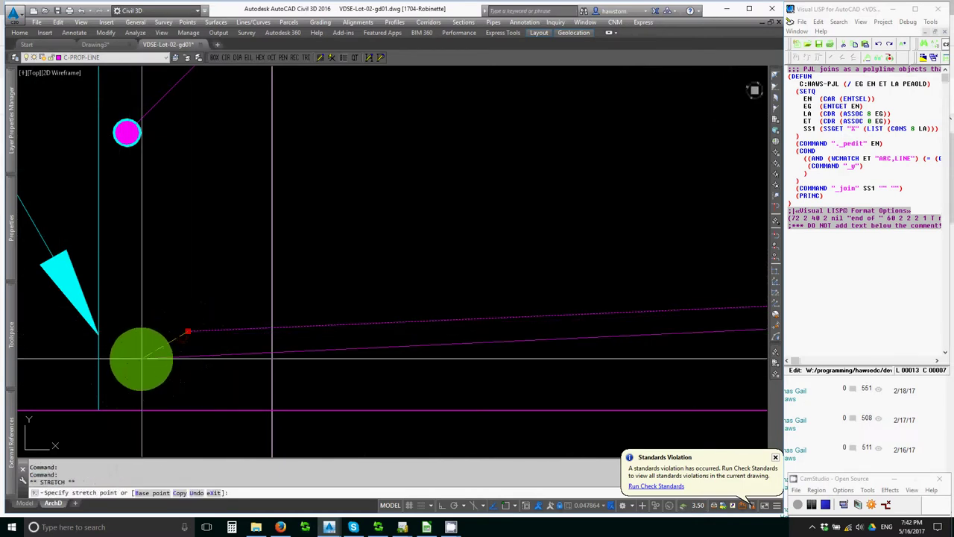
pyautogui.click(170, 365)
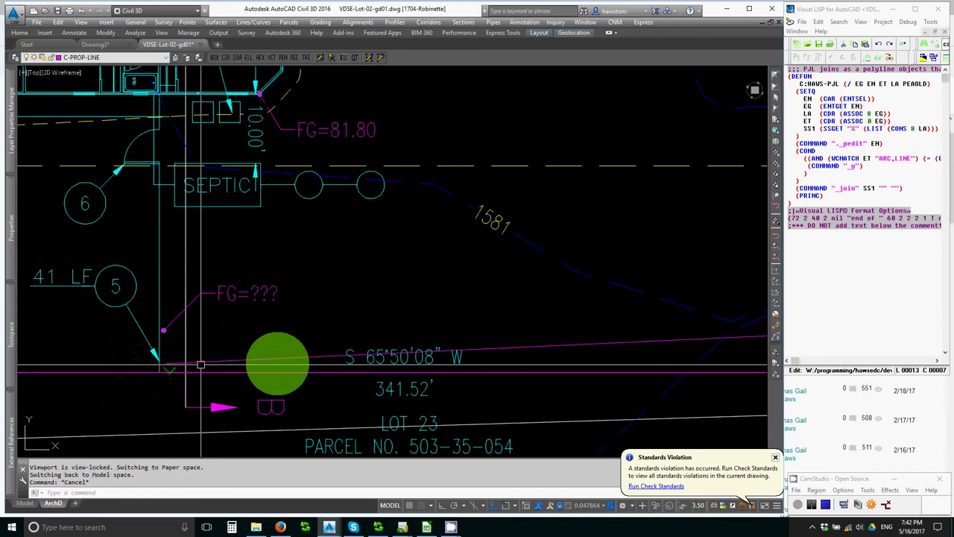
pyautogui.scroll(-5, 291, 355)
pyautogui.scroll(2, 507, 358)
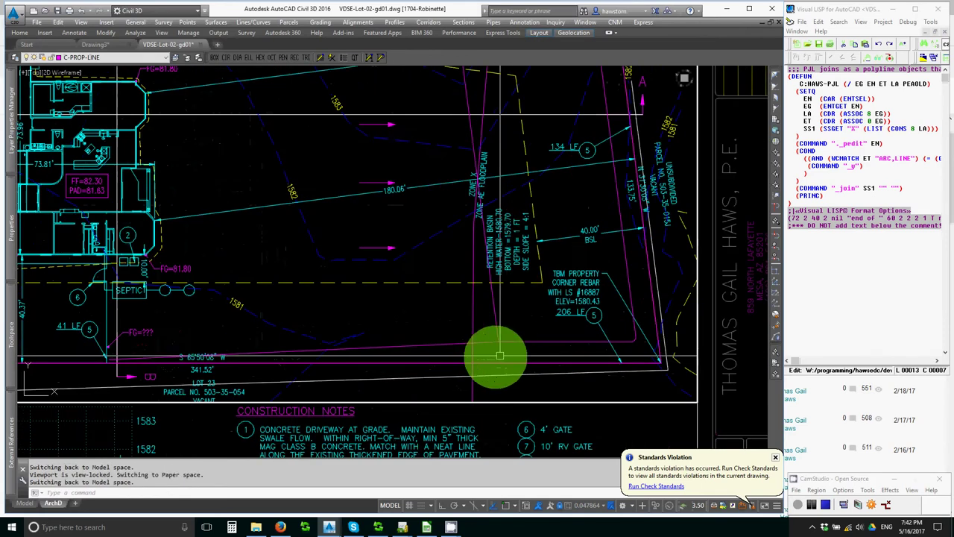
pyautogui.scroll(3, 228, 358)
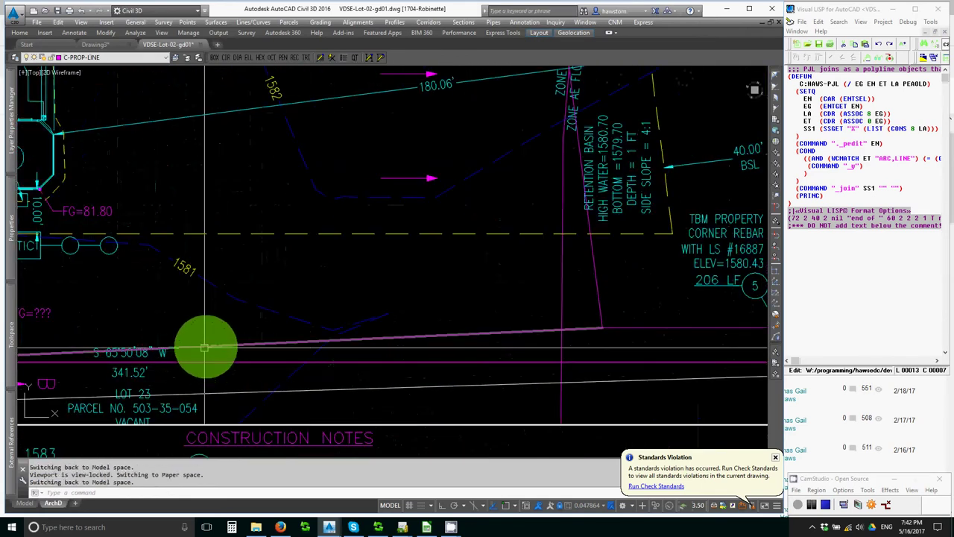
# Step: Zoom out to the full sheet, then zoom and pan to the basin's southeast corner at the lot line
pyautogui.scroll(-2, 579, 338)
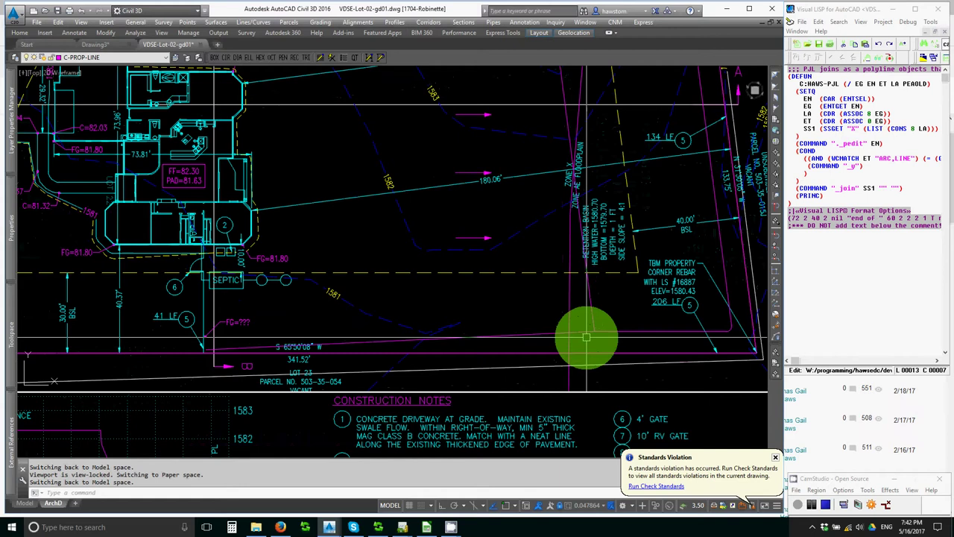
pyautogui.scroll(-3, 506, 395)
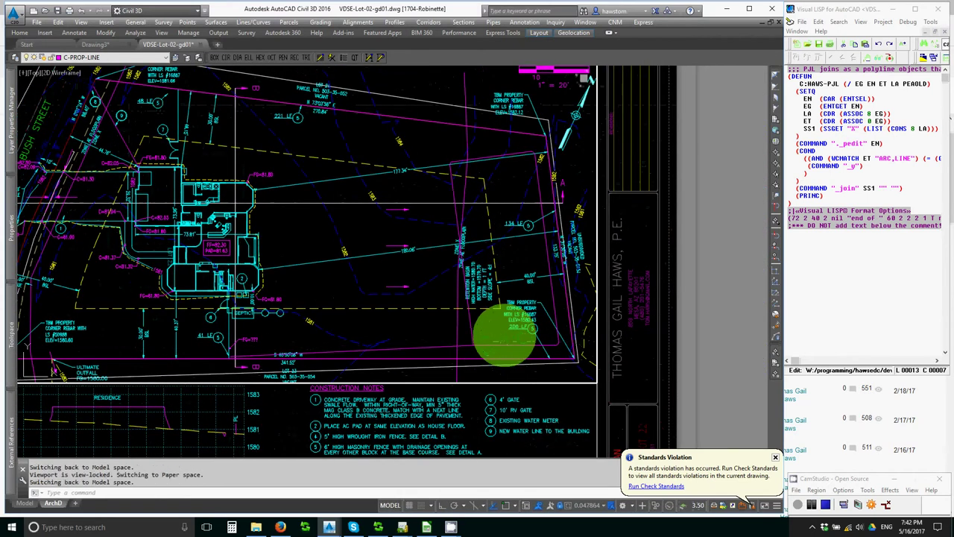
pyautogui.scroll(2, 507, 410)
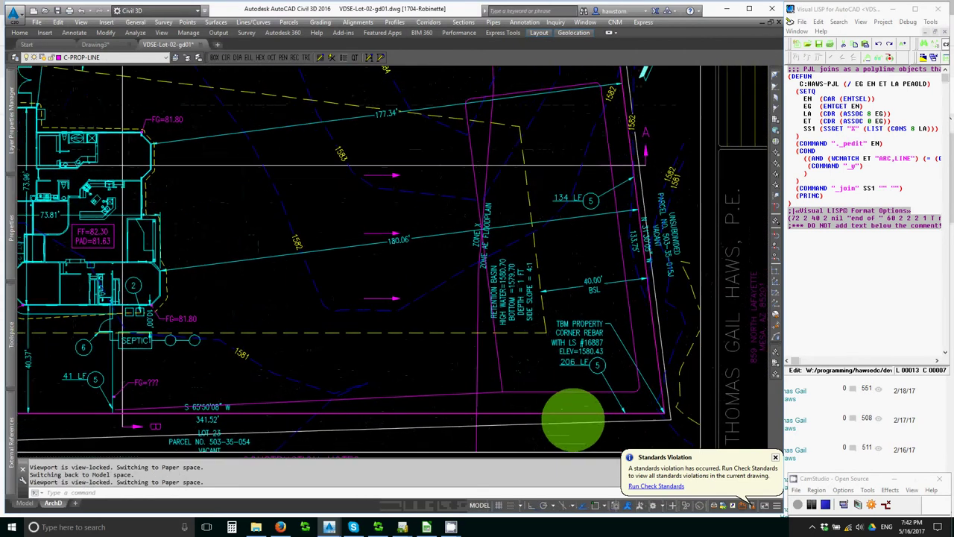
pyautogui.scroll(1, 522, 401)
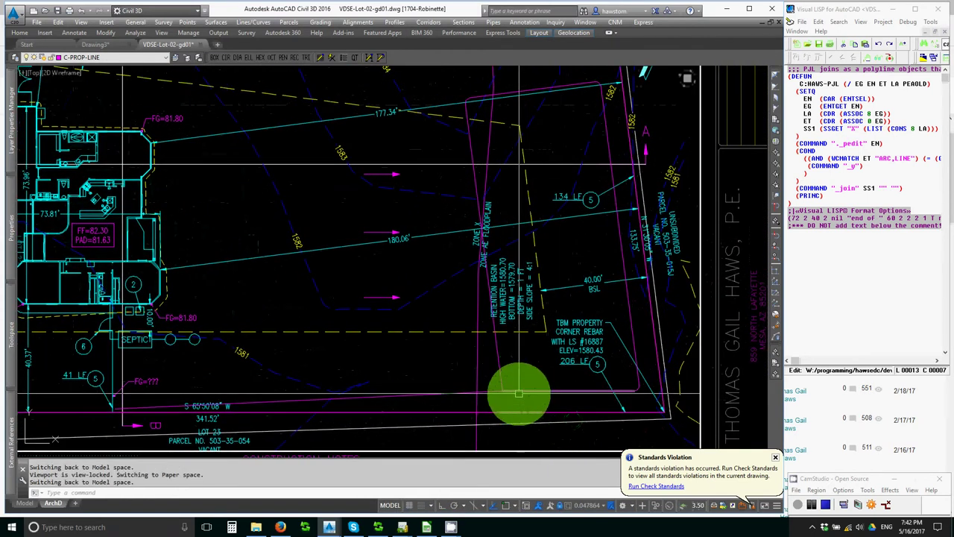
pyautogui.scroll(-1, 521, 399)
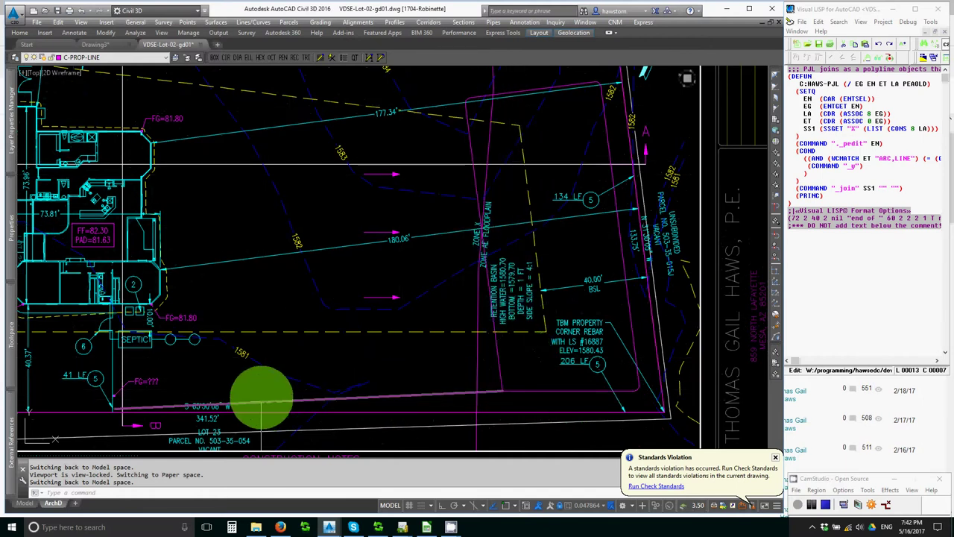
pyautogui.moveTo(224, 390); pyautogui.dragTo(463, 284, button='middle')
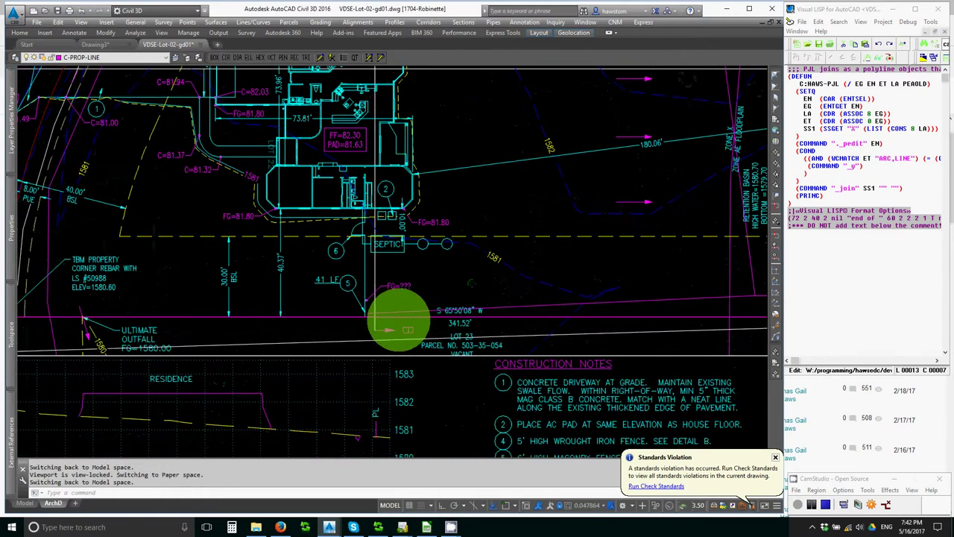
pyautogui.scroll(8, 328, 302)
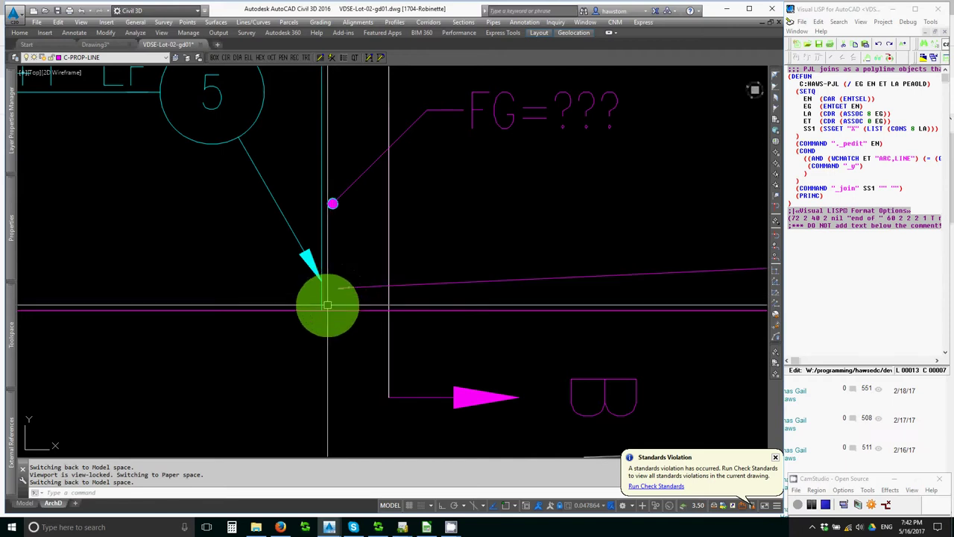
pyautogui.scroll(-2, 327, 305)
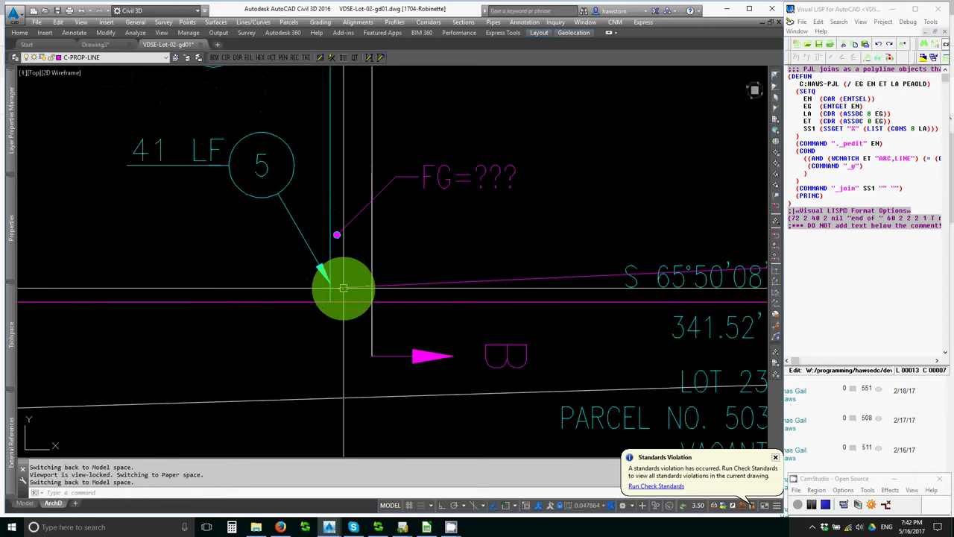
pyautogui.scroll(-6, 343, 287)
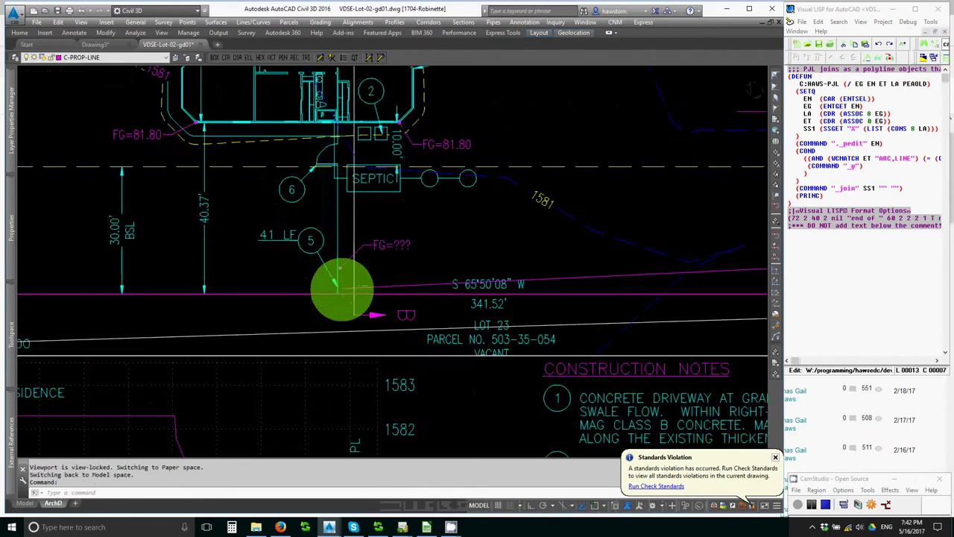
pyautogui.scroll(5, 393, 319)
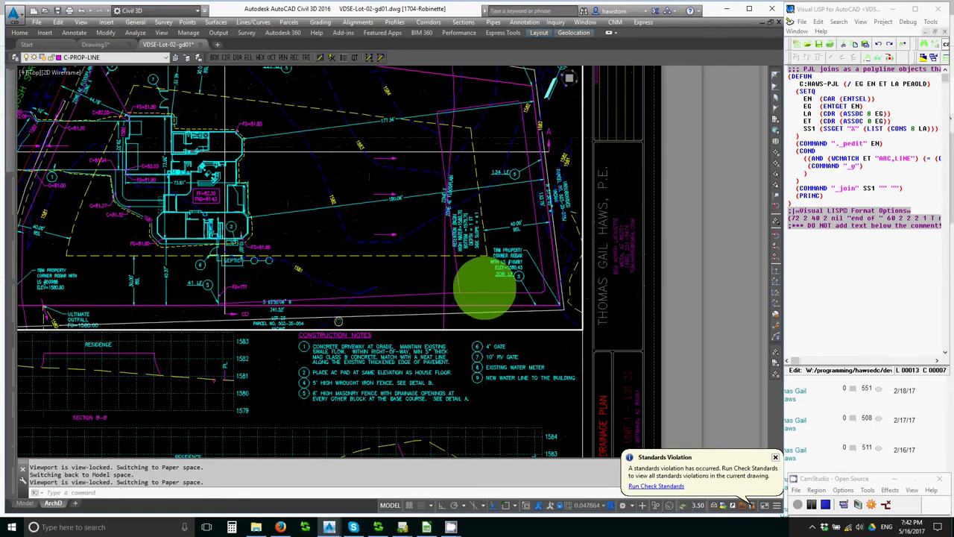
pyautogui.scroll(-3, 473, 284)
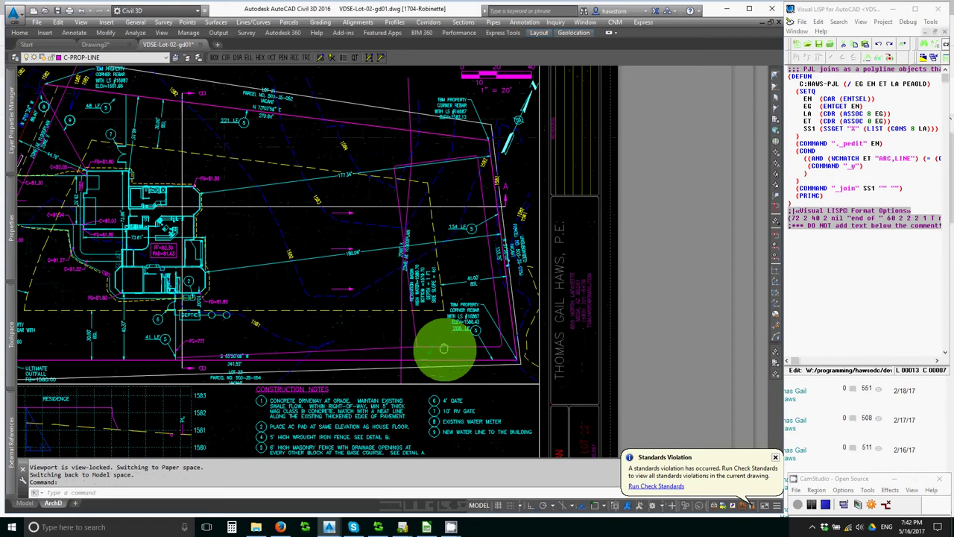
pyautogui.scroll(6, 443, 360)
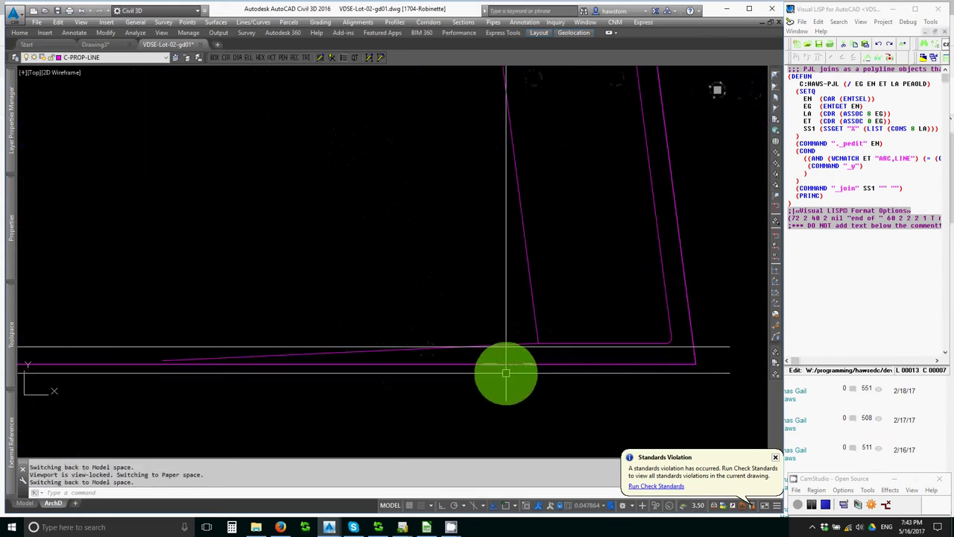
pyautogui.moveTo(502, 366); pyautogui.dragTo(498, 344, button='middle')
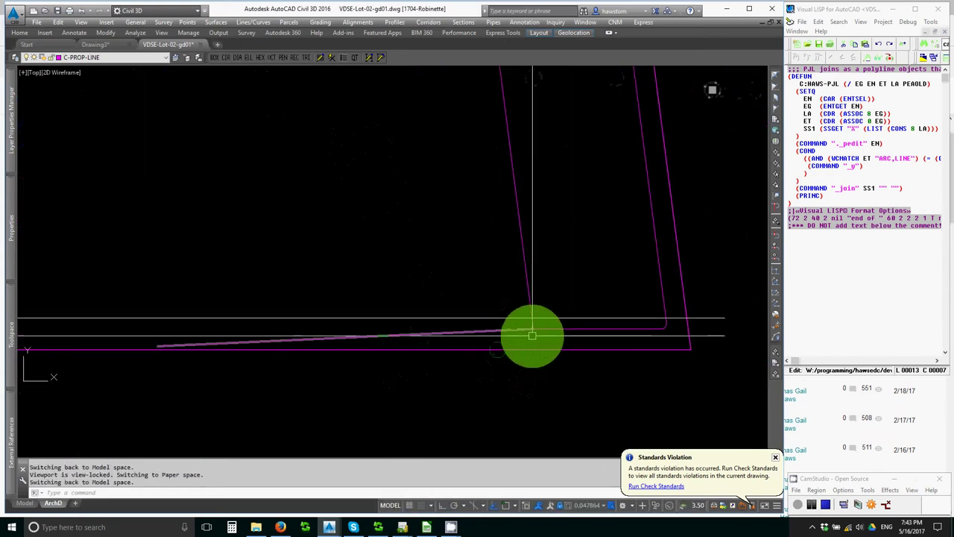
pyautogui.scroll(3, 531, 328)
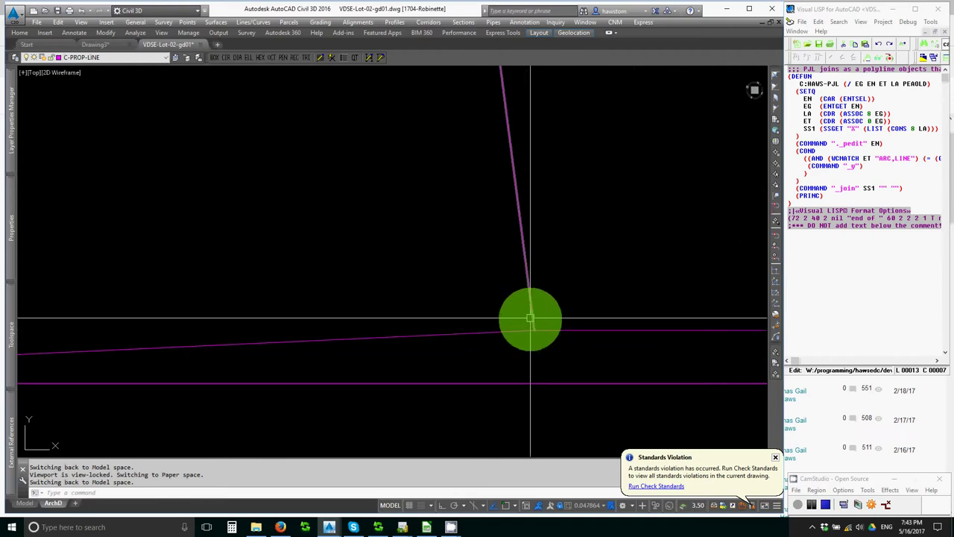
pyautogui.moveTo(532, 321); pyautogui.dragTo(543, 335, button='middle')
pyautogui.write('b')
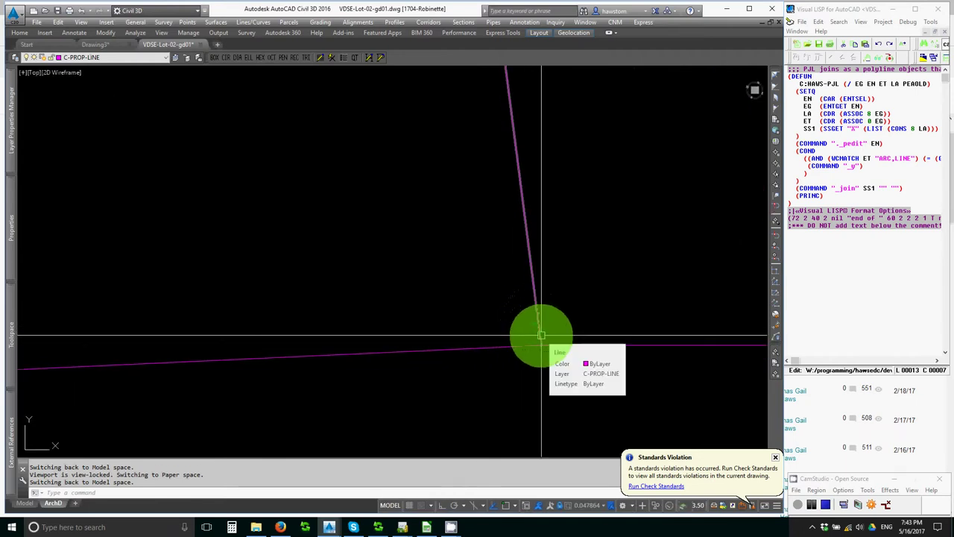
pyautogui.press('Return')
pyautogui.click(538, 335)
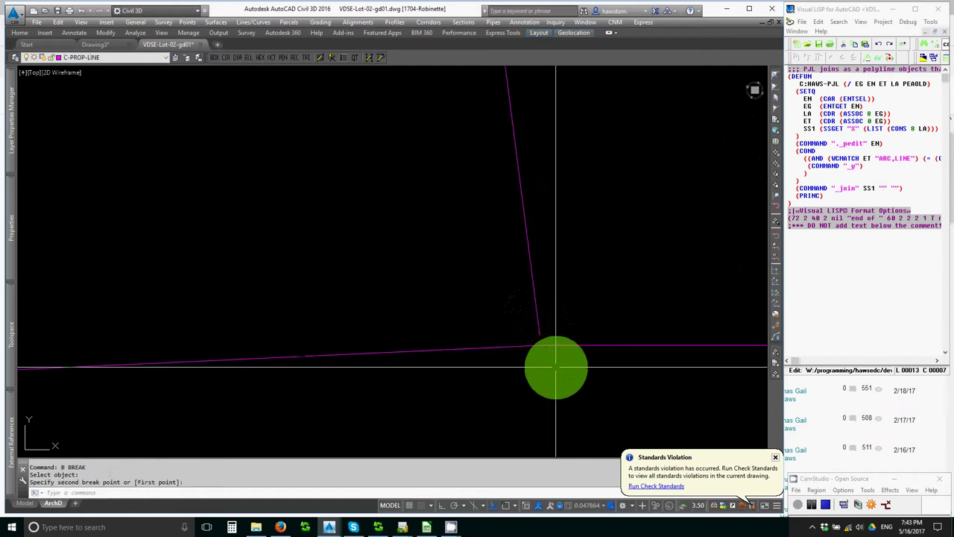
pyautogui.press('Escape')
pyautogui.press('Escape')
pyautogui.write('l')
pyautogui.press('Return')
pyautogui.write('endp')
pyautogui.press('Return')
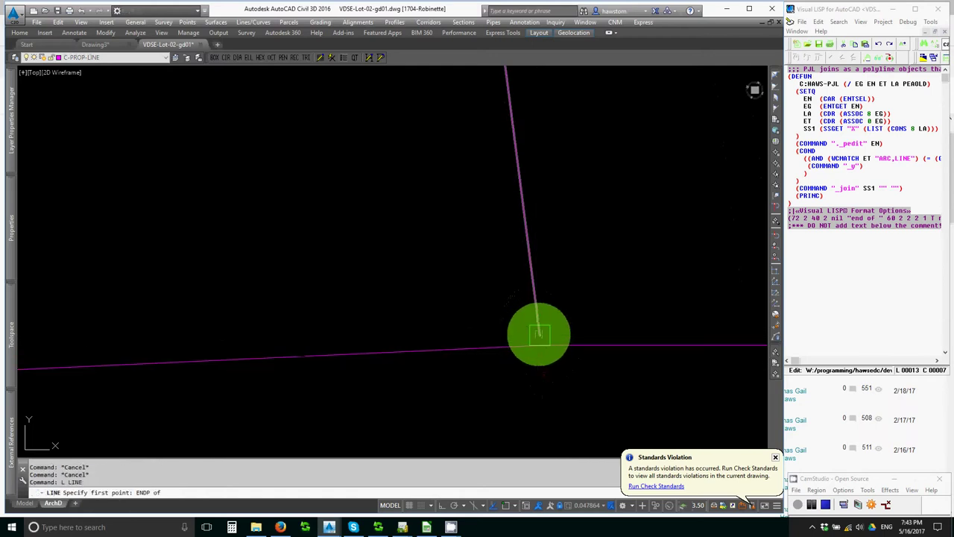
pyautogui.scroll(-5, 539, 335)
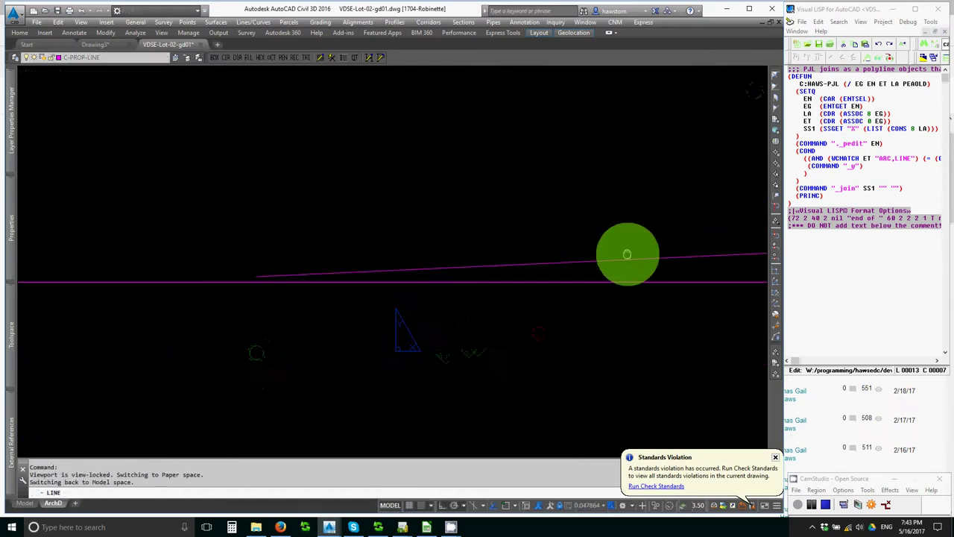
pyautogui.scroll(3, 376, 238)
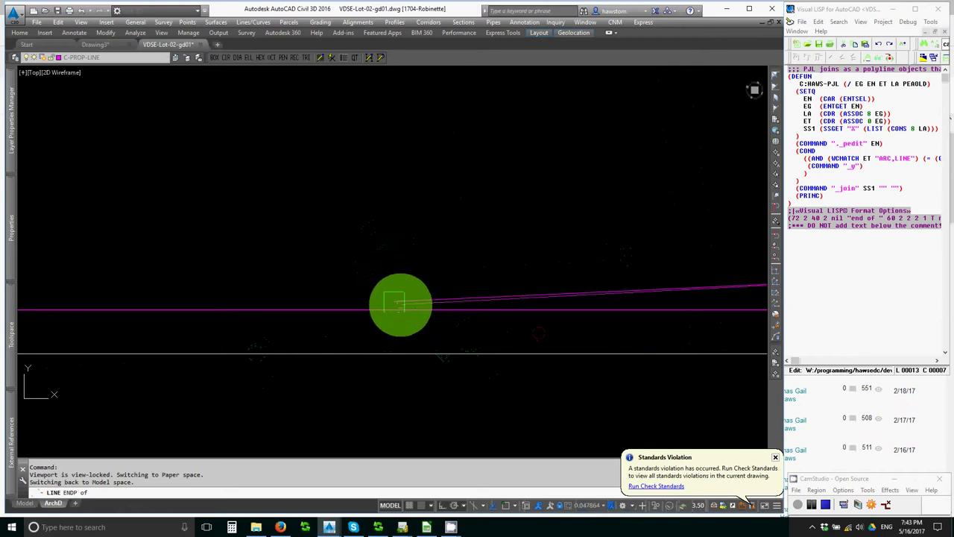
pyautogui.scroll(-2, 462, 288)
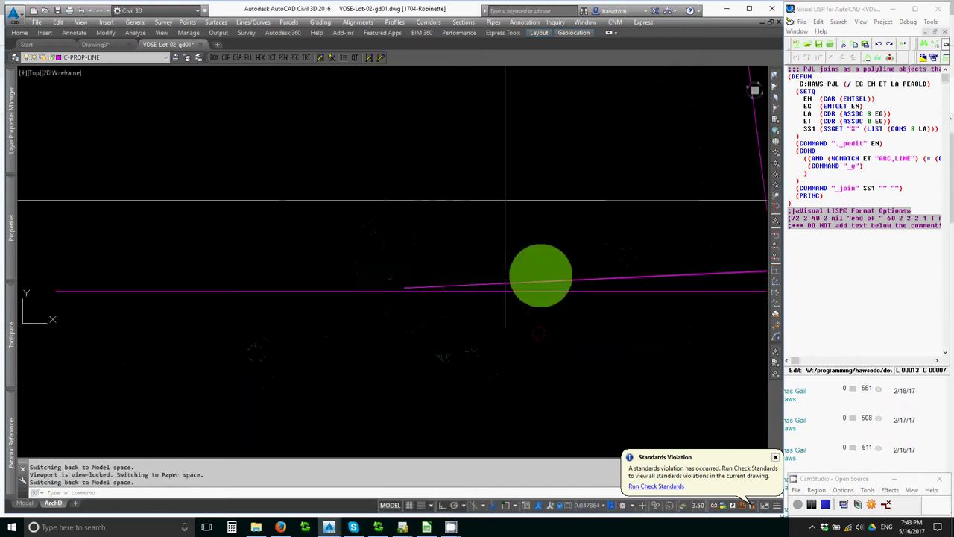
pyautogui.scroll(4, 332, 246)
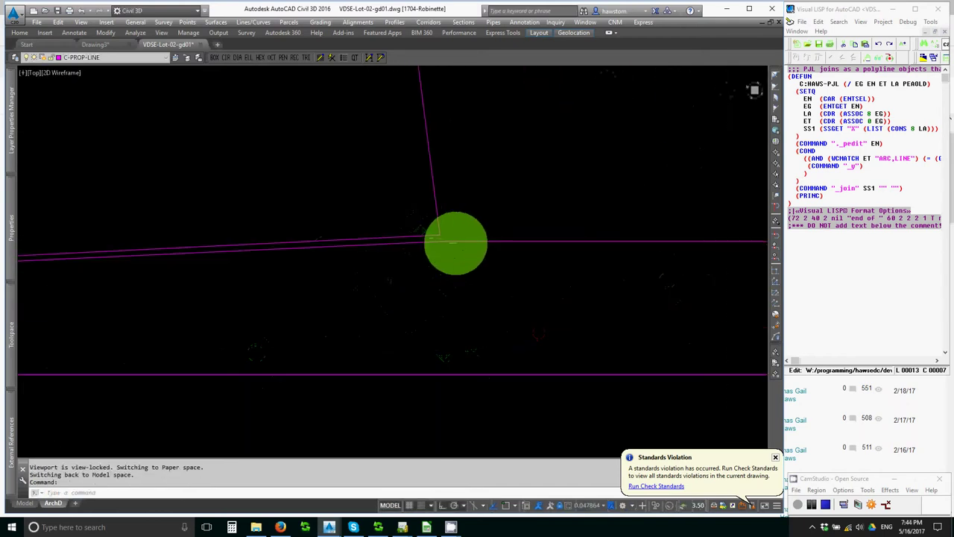
pyautogui.scroll(-3, 462, 268)
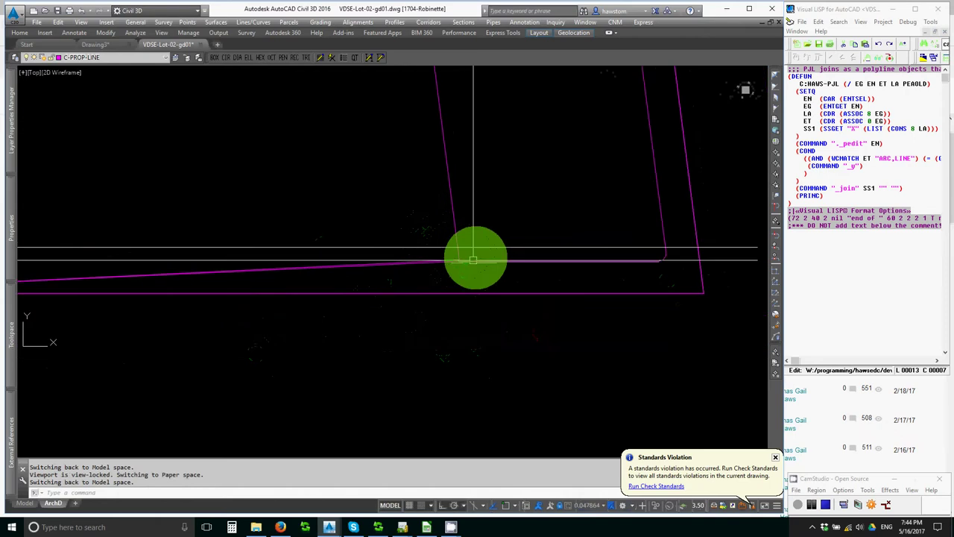
pyautogui.press('Escape')
pyautogui.press('Escape')
pyautogui.scroll(3, 411, 209)
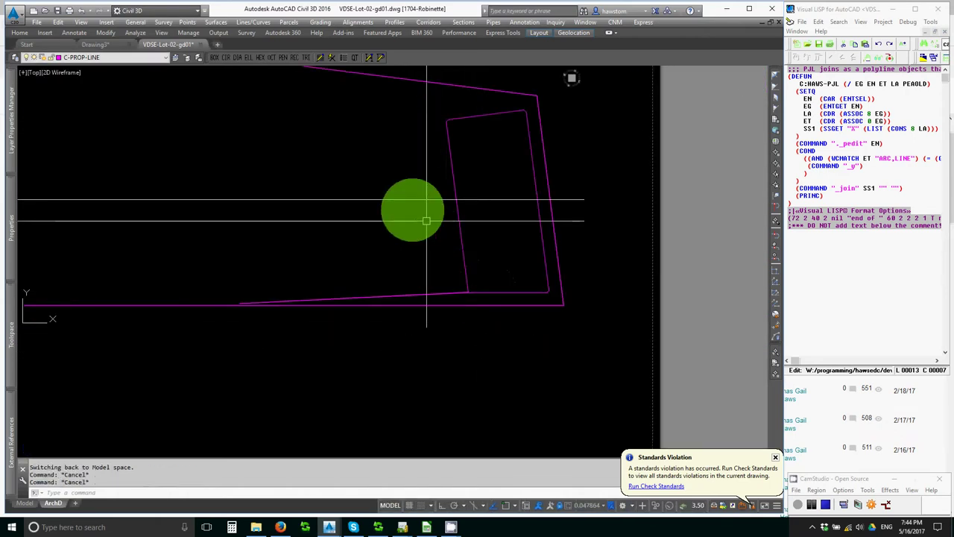
# Step: Join the nine basin outline pieces into a single polyline with a window selection
pyautogui.write('j')
pyautogui.press('Return')
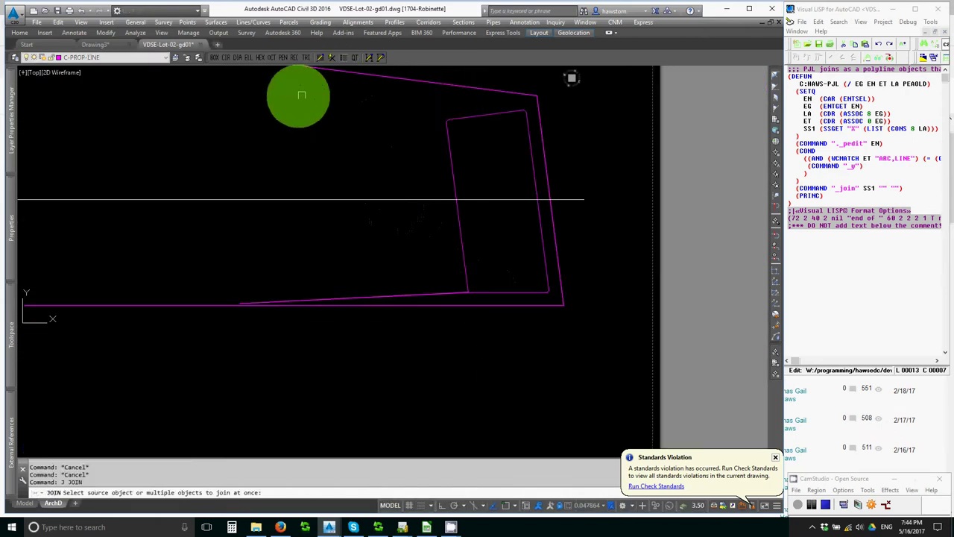
pyautogui.click(218, 74)
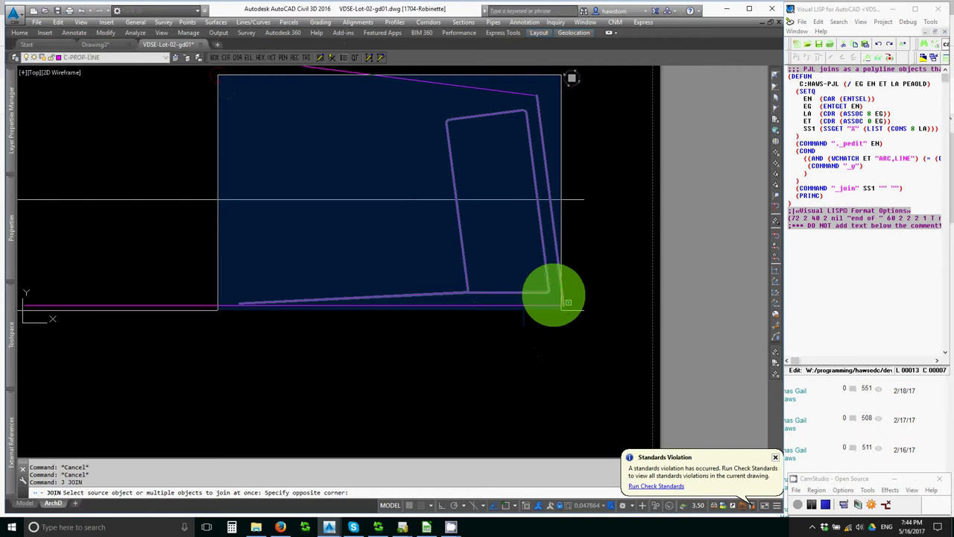
pyautogui.click(561, 314)
pyautogui.press('Return')
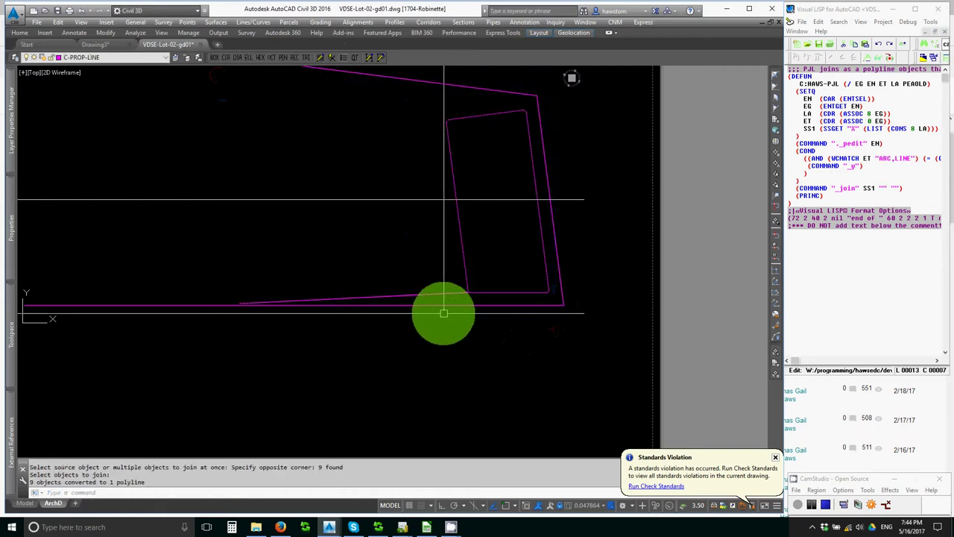
pyautogui.click(467, 266)
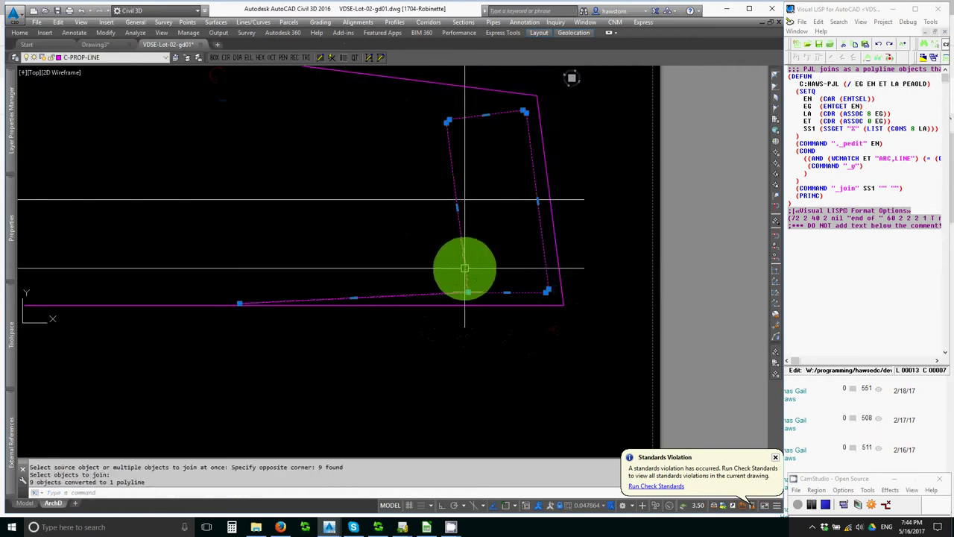
pyautogui.press('Escape')
pyautogui.press('Escape')
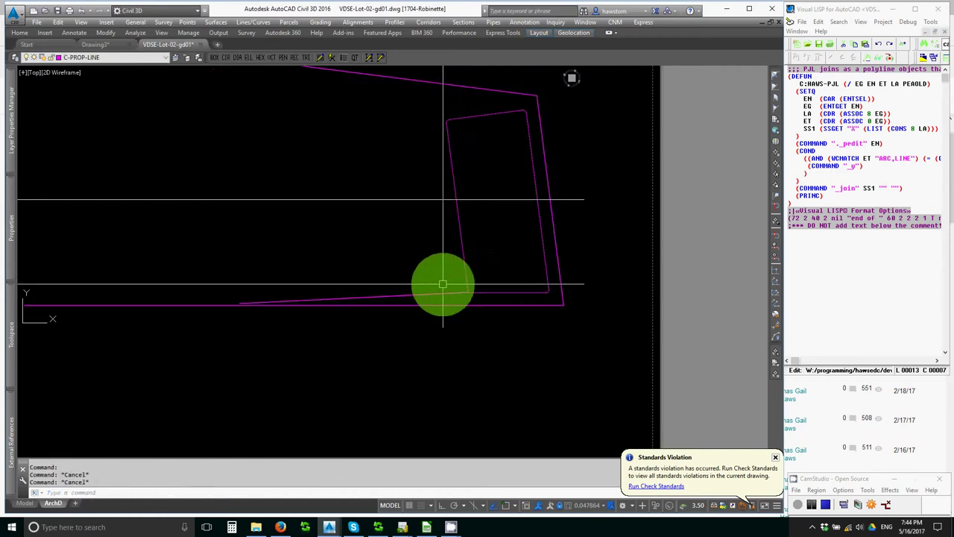
# Step: Convert the basin polyline to a feature line on its own layer at elevation 1579.7
pyautogui.write('FC')
pyautogui.press('Return')
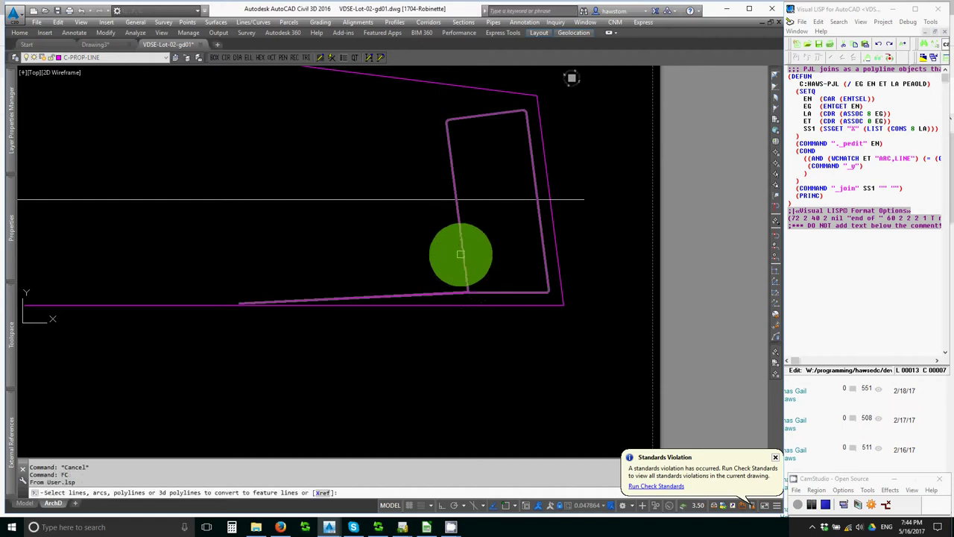
pyautogui.click(459, 254)
pyautogui.press('Return')
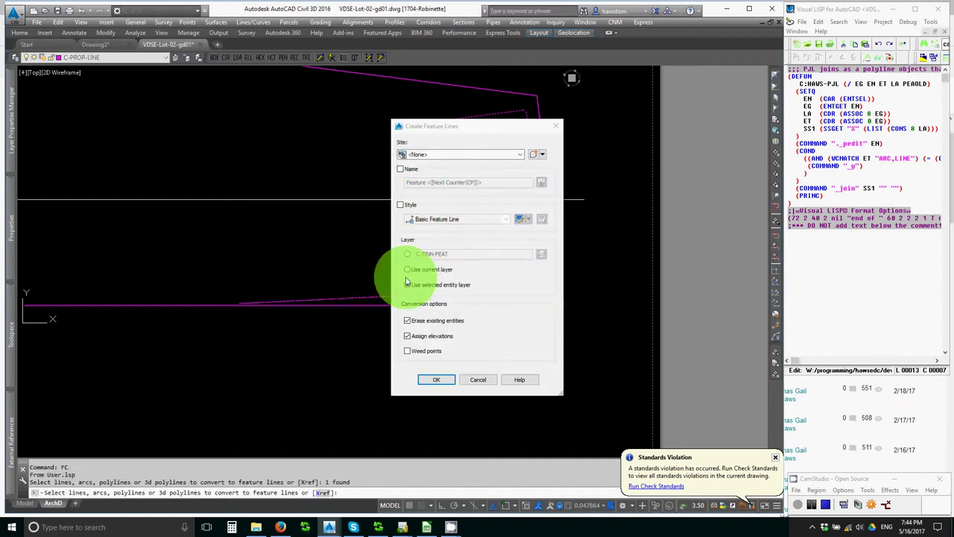
pyautogui.click(415, 380)
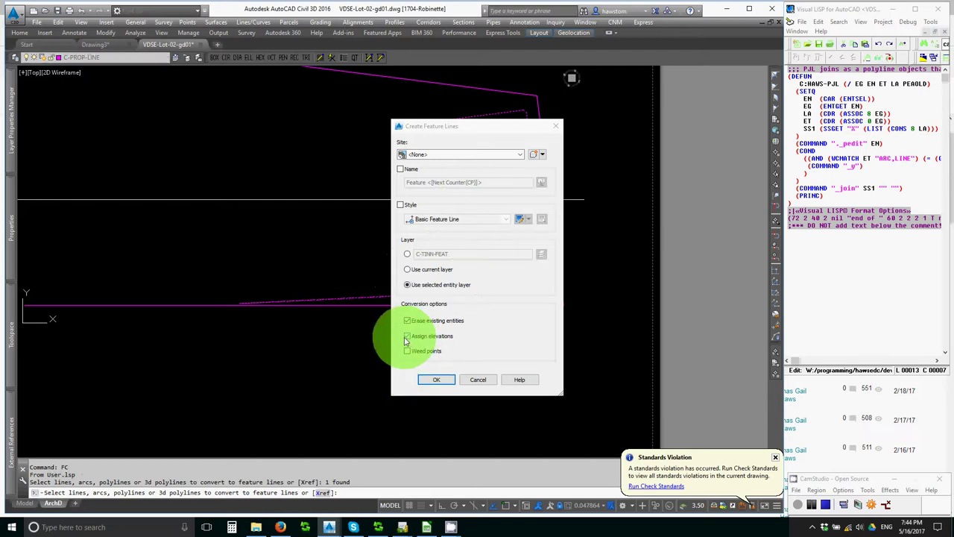
pyautogui.click(436, 380)
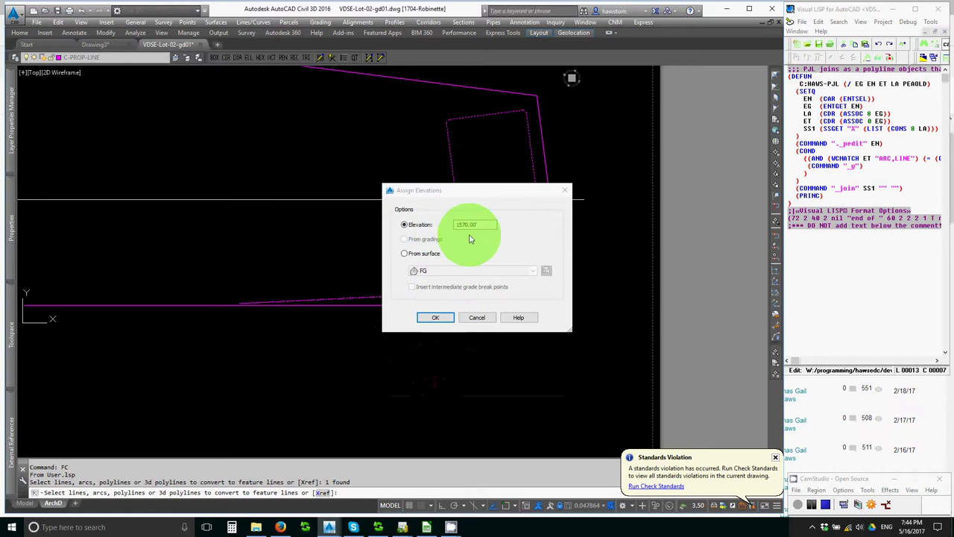
pyautogui.moveTo(482, 227); pyautogui.dragTo(449, 228)
pyautogui.write('1579')
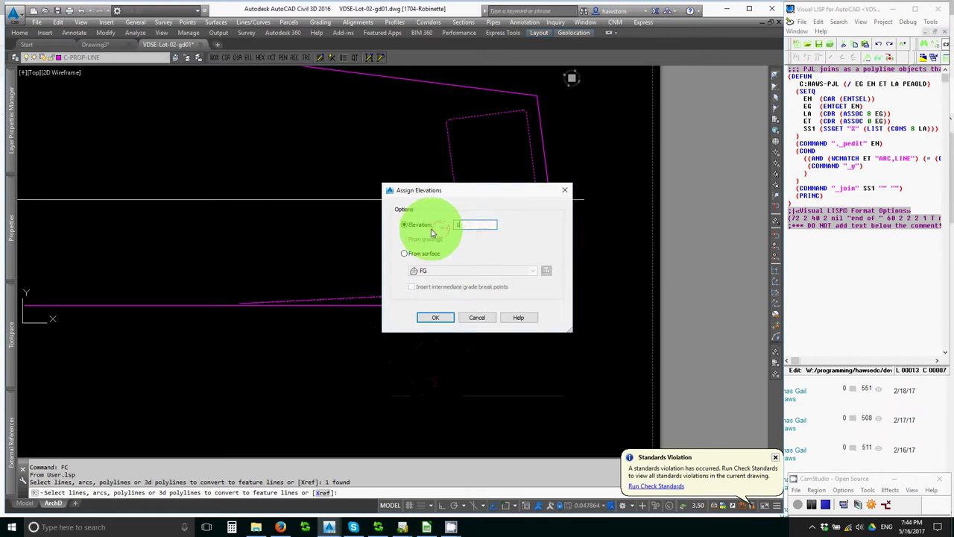
pyautogui.write('.7')
pyautogui.click(440, 320)
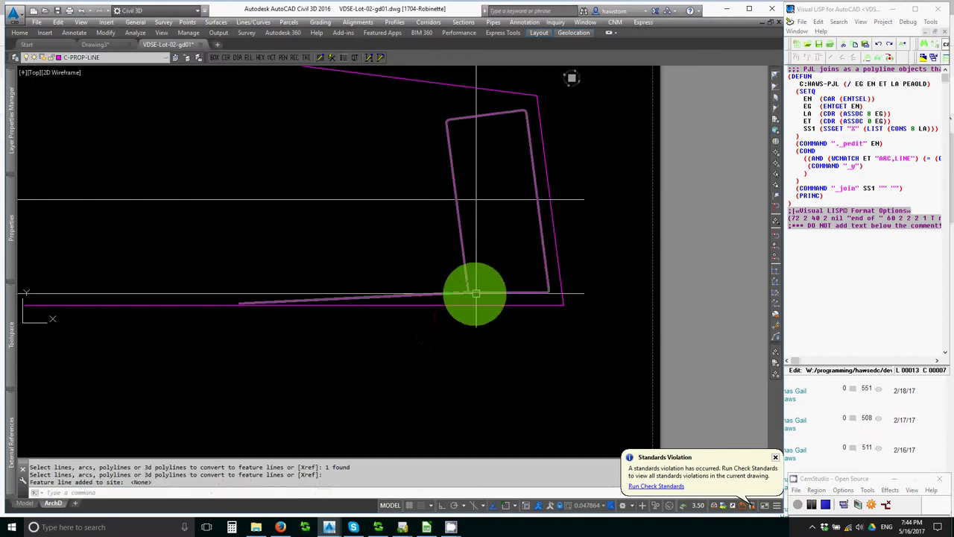
# Step: Move the basin feature line to site FG
pyautogui.write('Q')
pyautogui.press('Return')
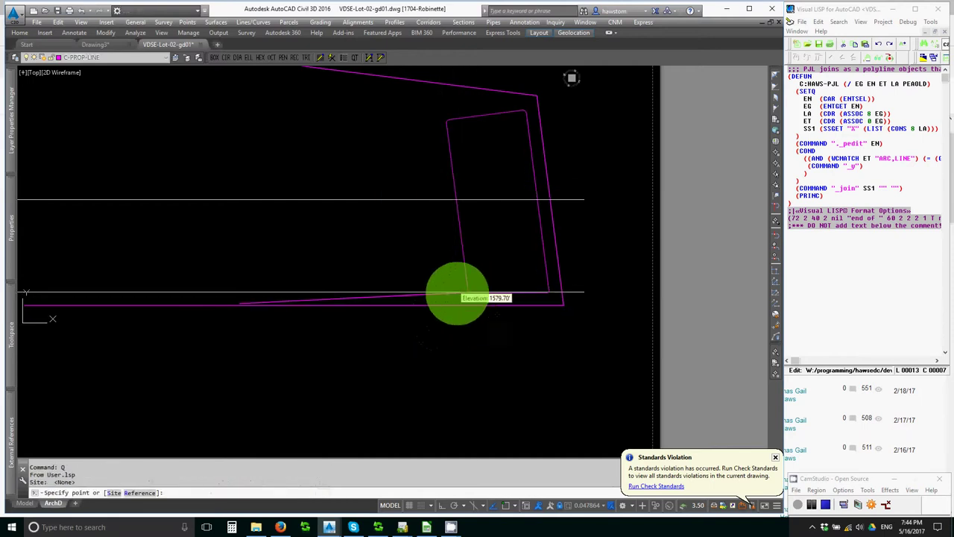
pyautogui.press('Escape')
pyautogui.click(468, 291)
pyautogui.rightClick(468, 291)
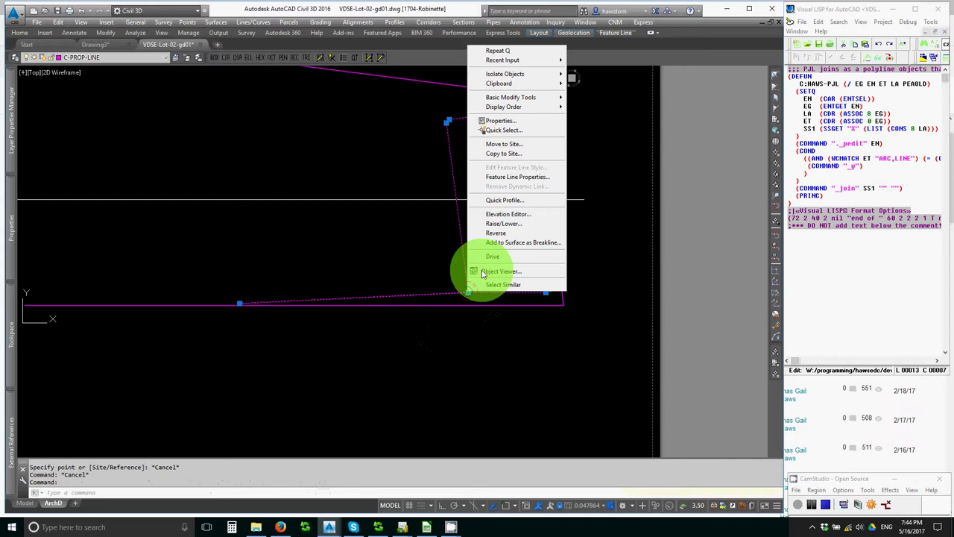
pyautogui.click(504, 145)
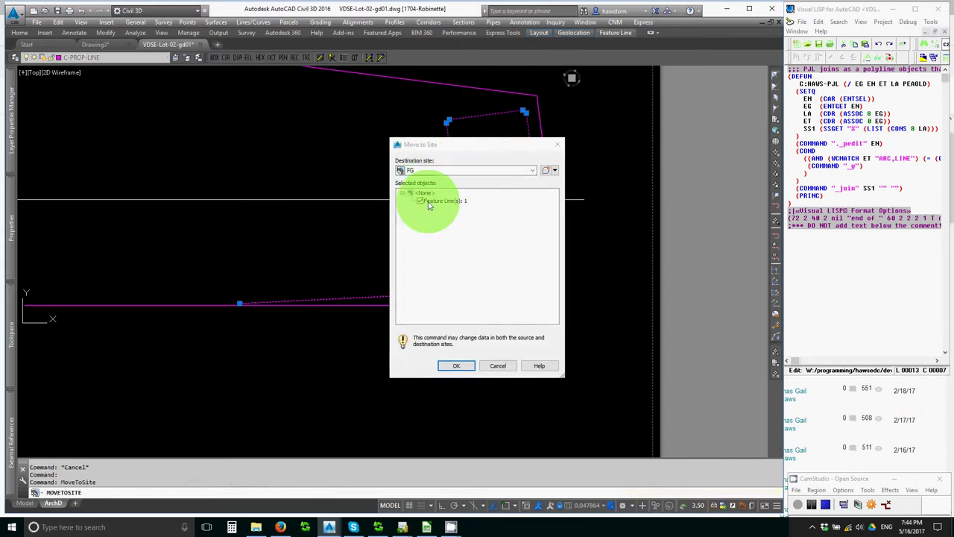
pyautogui.click(442, 369)
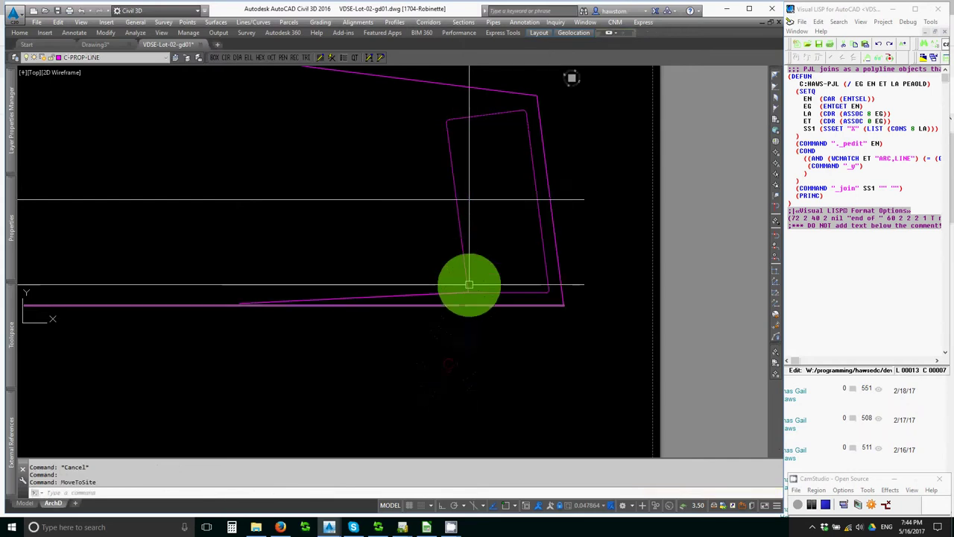
# Step: List the feature line's properties to confirm 9 points at 1579.70', then close the listing
pyautogui.write('li')
pyautogui.press('Return')
pyautogui.click(466, 283)
pyautogui.press('Return')
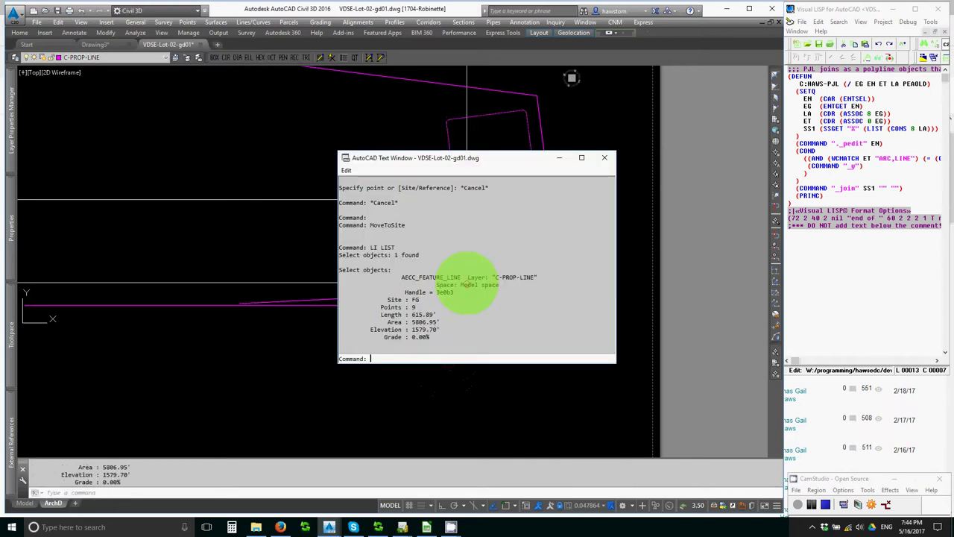
pyautogui.click(606, 161)
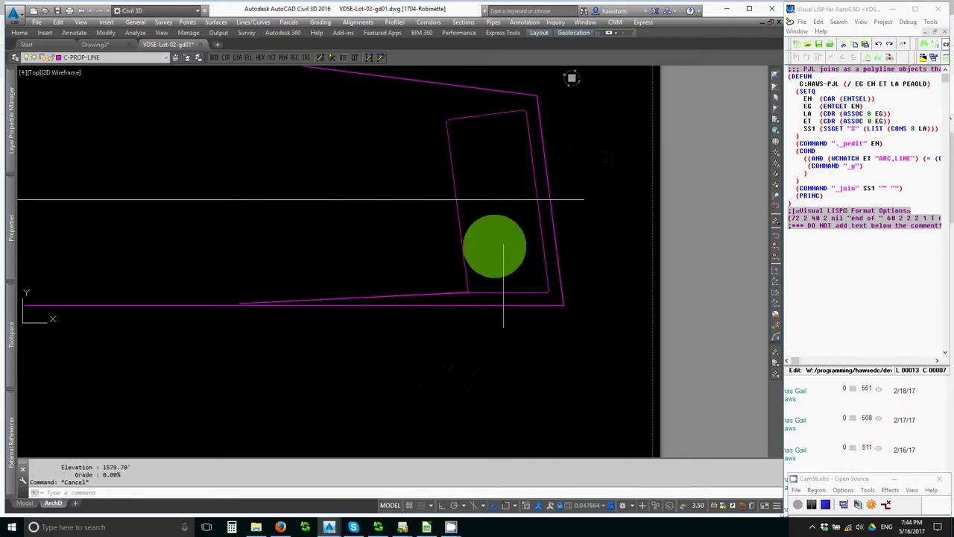
# Step: Make layer 0 current and set site FG as the elevation reference
pyautogui.write('q')
pyautogui.press('Return')
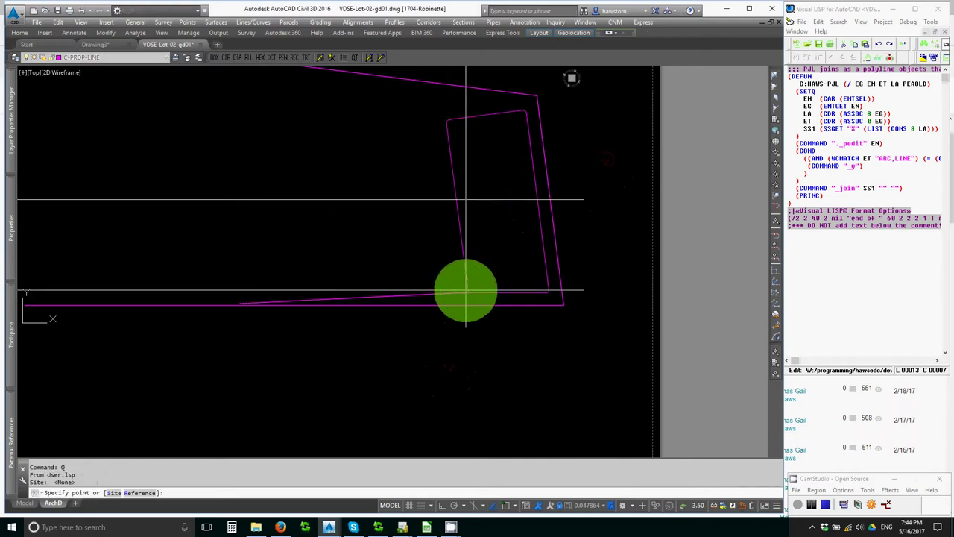
pyautogui.write('l0')
pyautogui.press('Return')
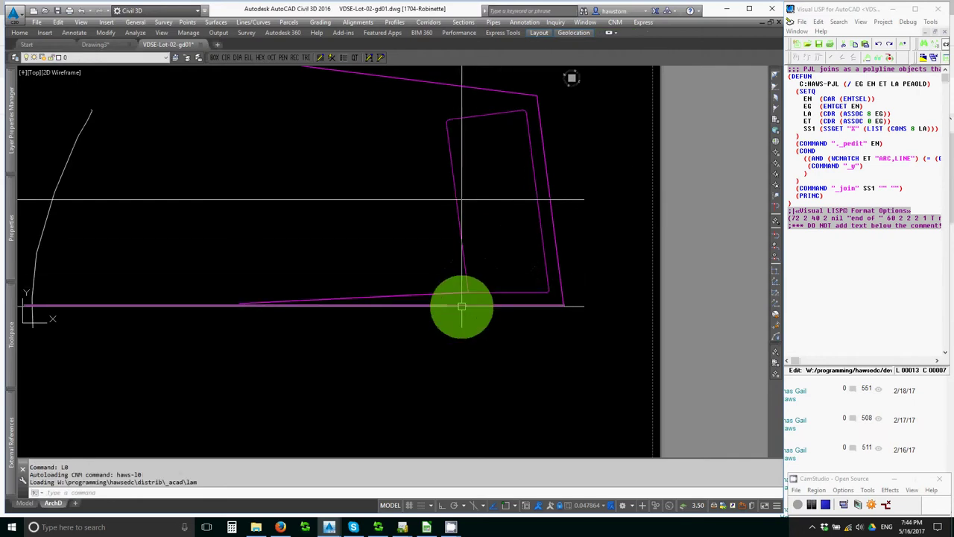
pyautogui.scroll(3, 463, 302)
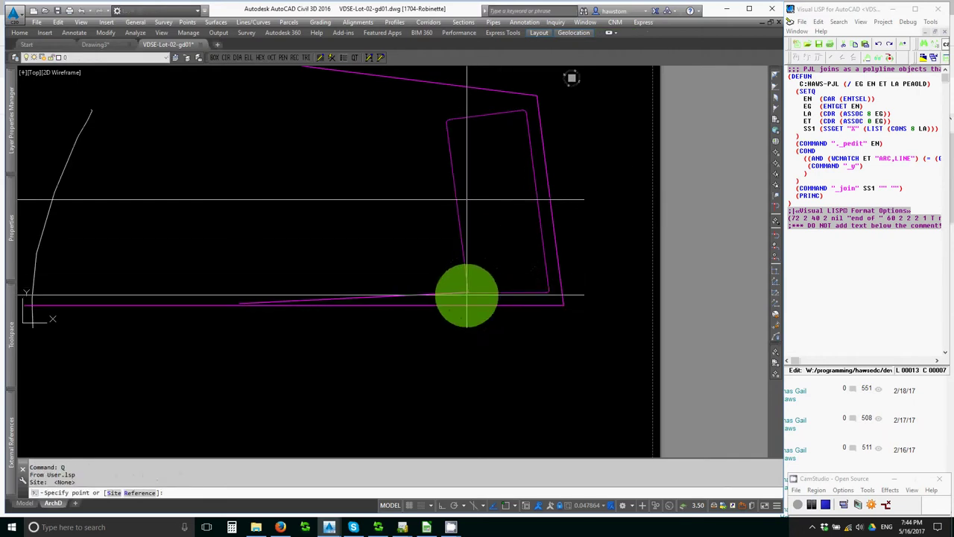
pyautogui.scroll(-4, 466, 295)
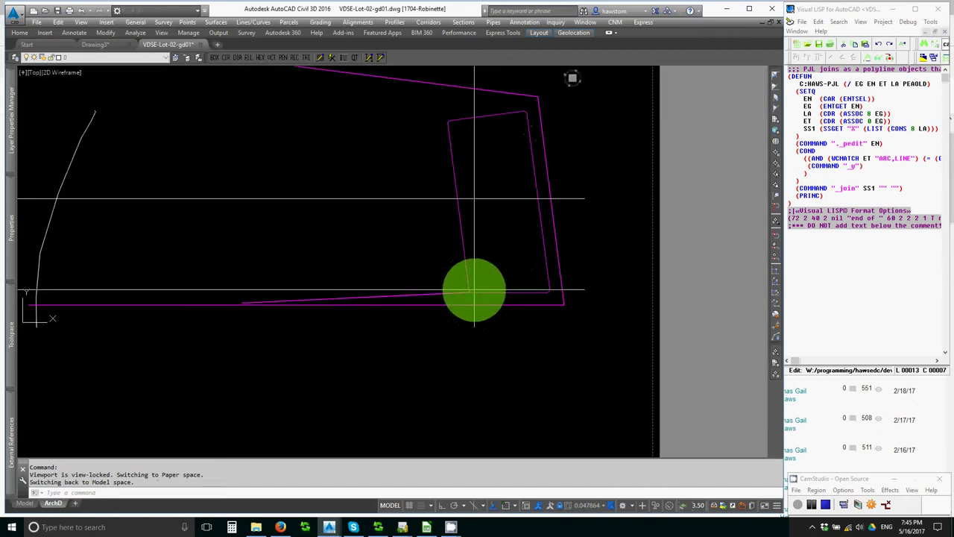
pyautogui.write('S')
pyautogui.press('Return')
pyautogui.press('Escape')
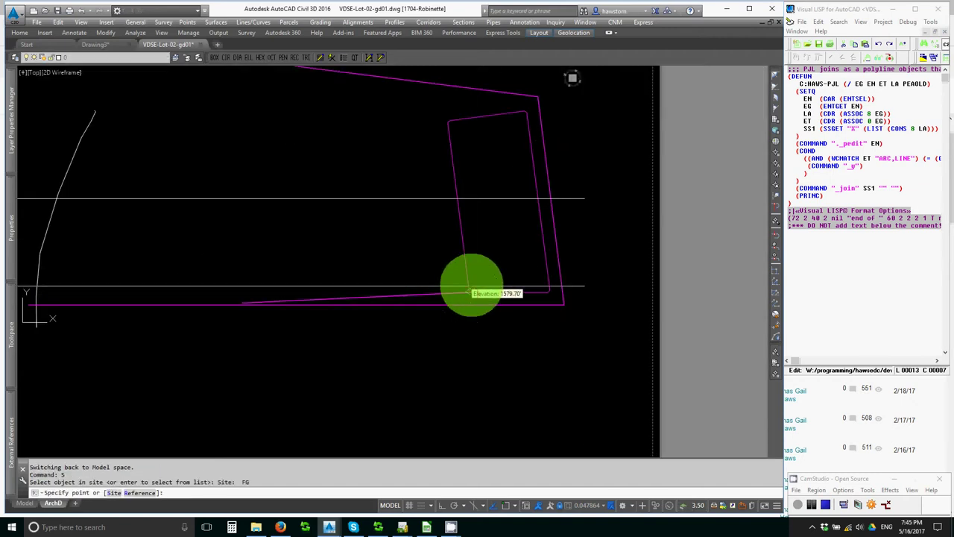
# Step: Set a point on the lower lot line to elevation 1580.7
pyautogui.scroll(3, 466, 298)
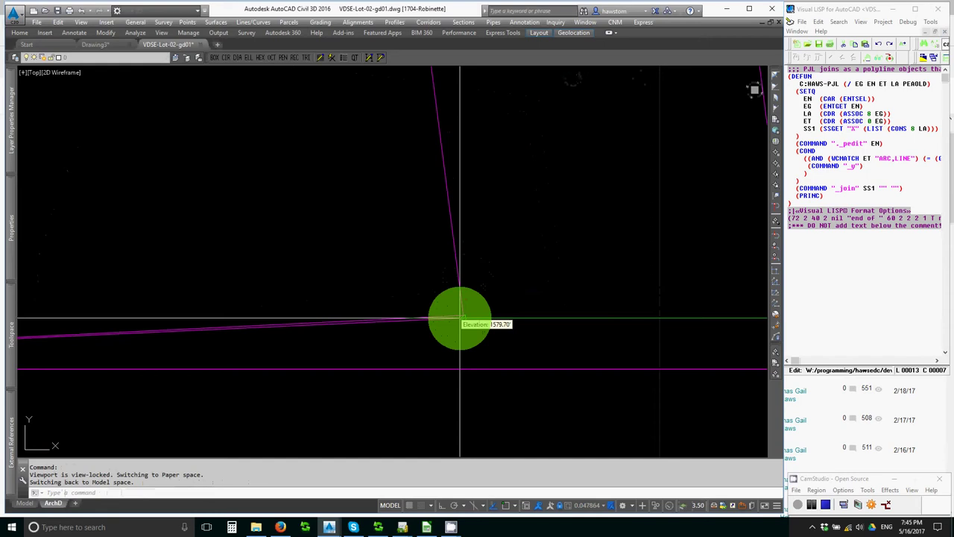
pyautogui.scroll(3, 460, 319)
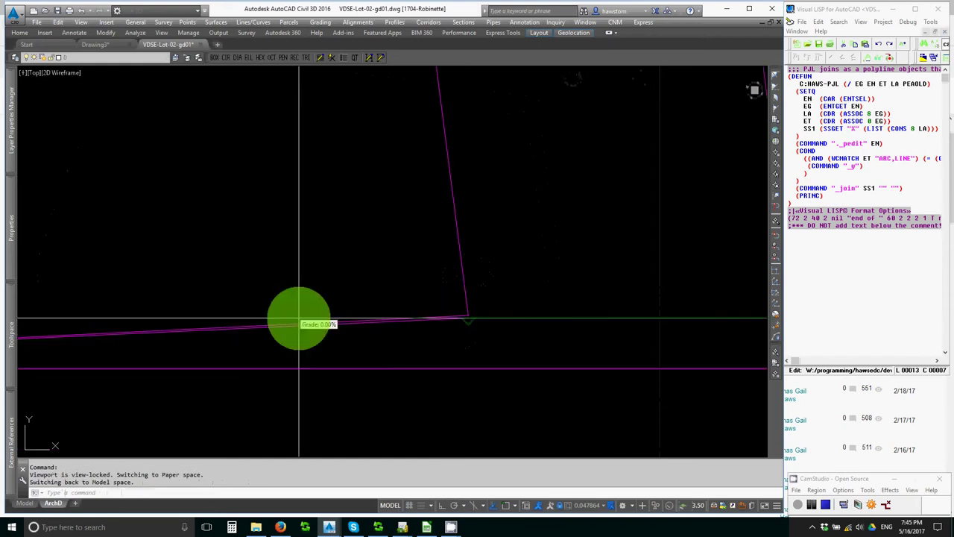
pyautogui.scroll(-3, 357, 319)
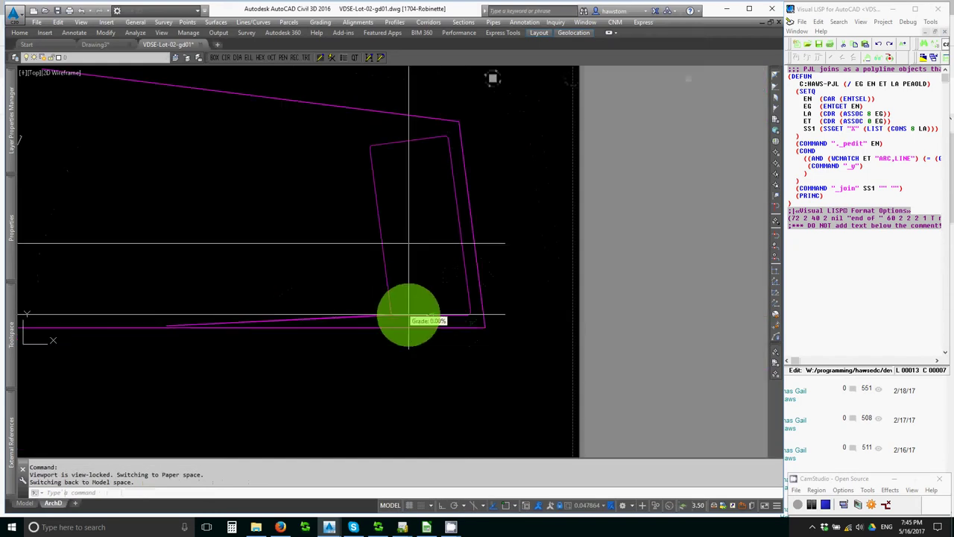
pyautogui.click(167, 326)
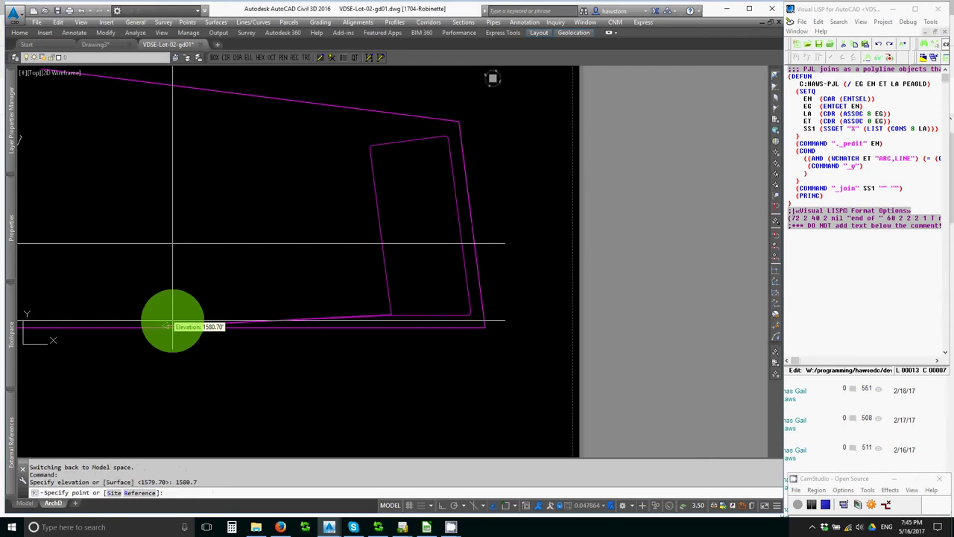
pyautogui.press('Escape')
# Step: Filter layers by 'EAT*' and turn off a feature line layer
pyautogui.scroll(5, 386, 294)
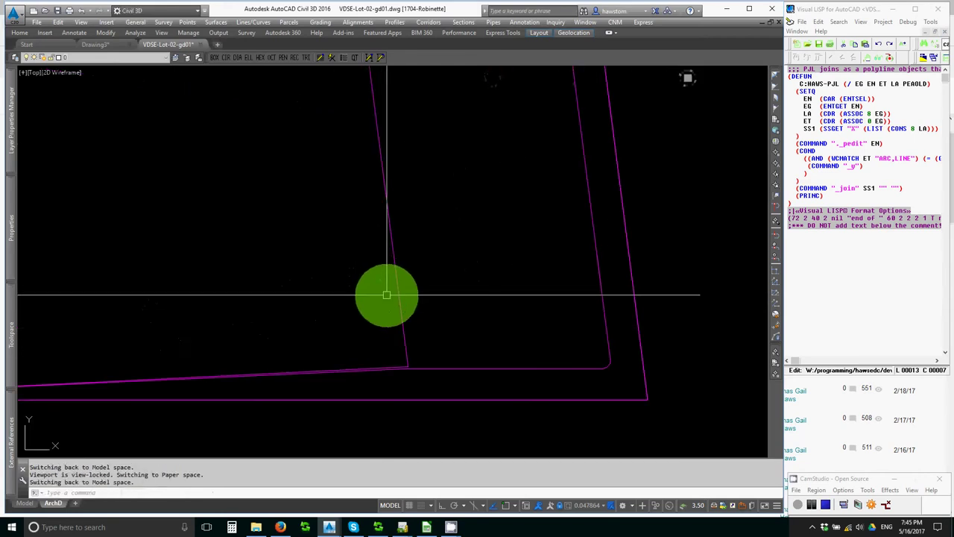
pyautogui.click(401, 308)
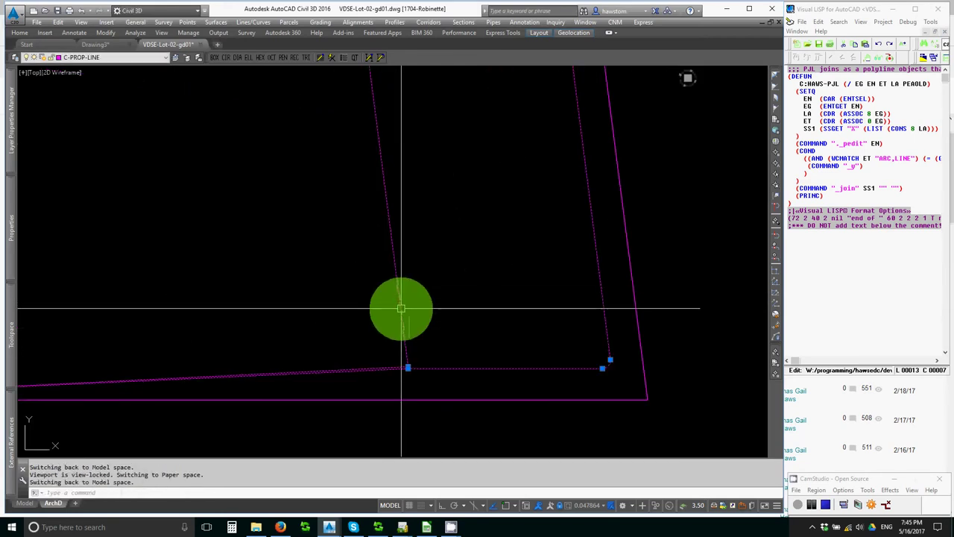
pyautogui.press('Escape')
pyautogui.press('Escape')
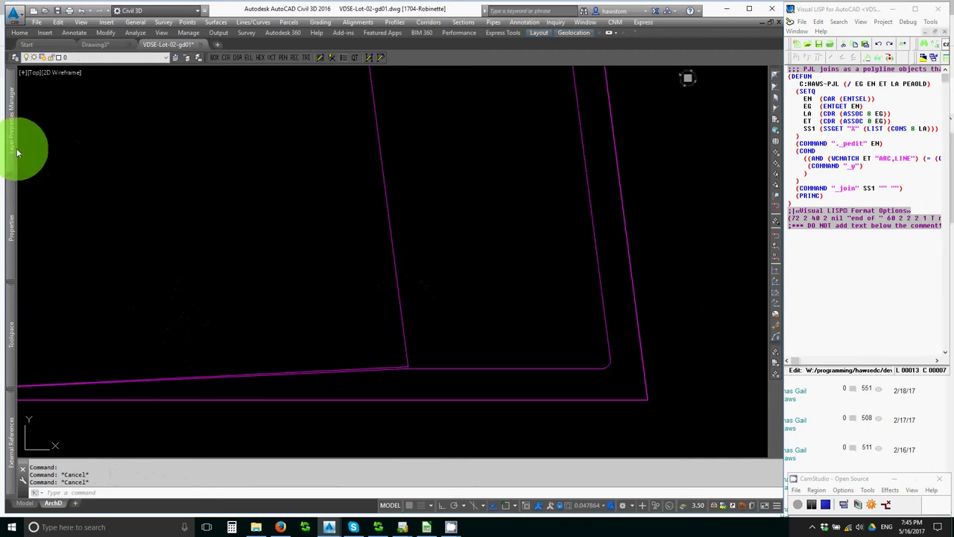
pyautogui.moveTo(7, 149)
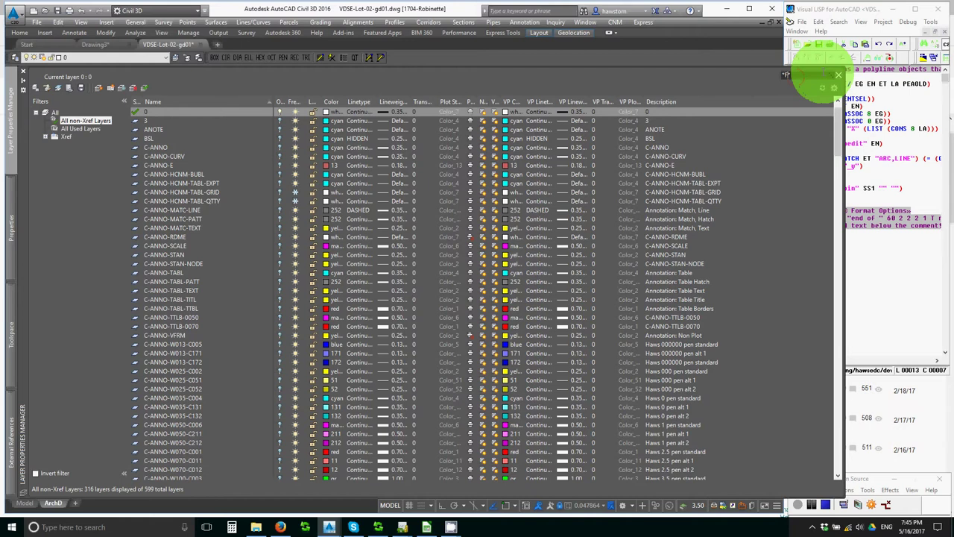
pyautogui.write('EAT*')
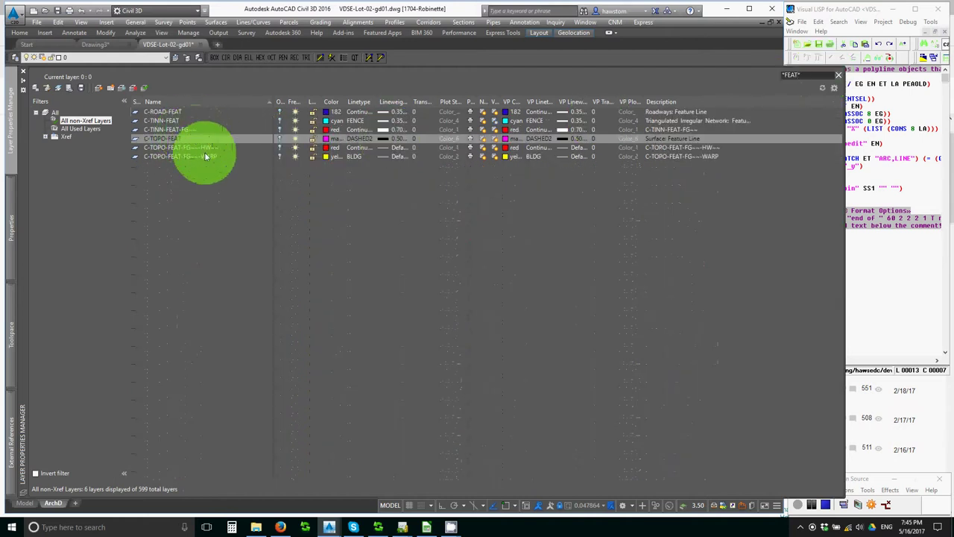
pyautogui.click(207, 156)
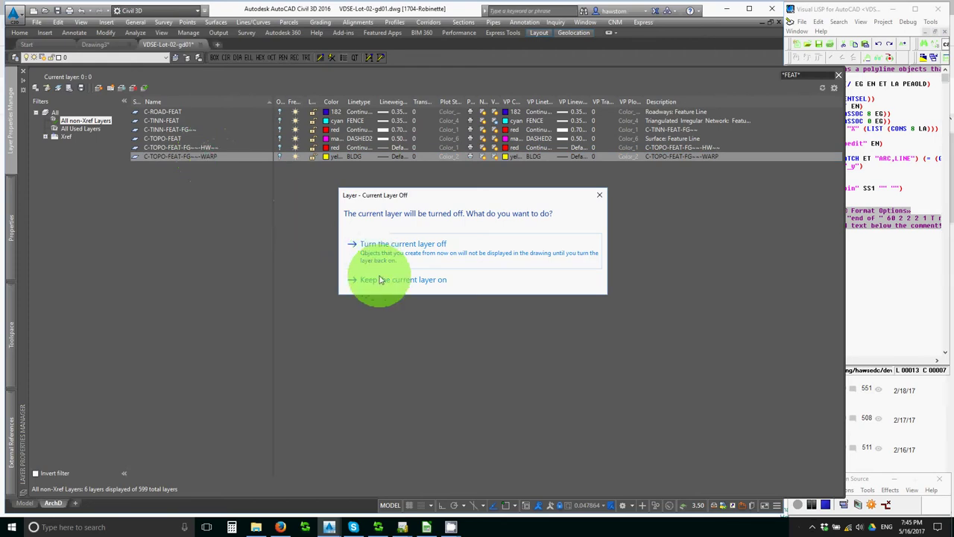
pyautogui.click(380, 279)
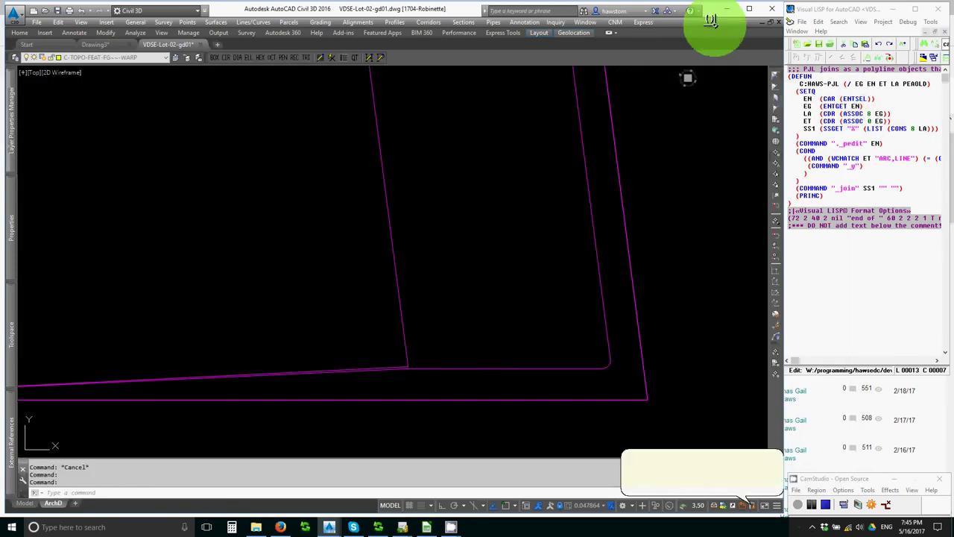
# Step: Run the YY layer-change command on the inner basin outline
pyautogui.write('yy')
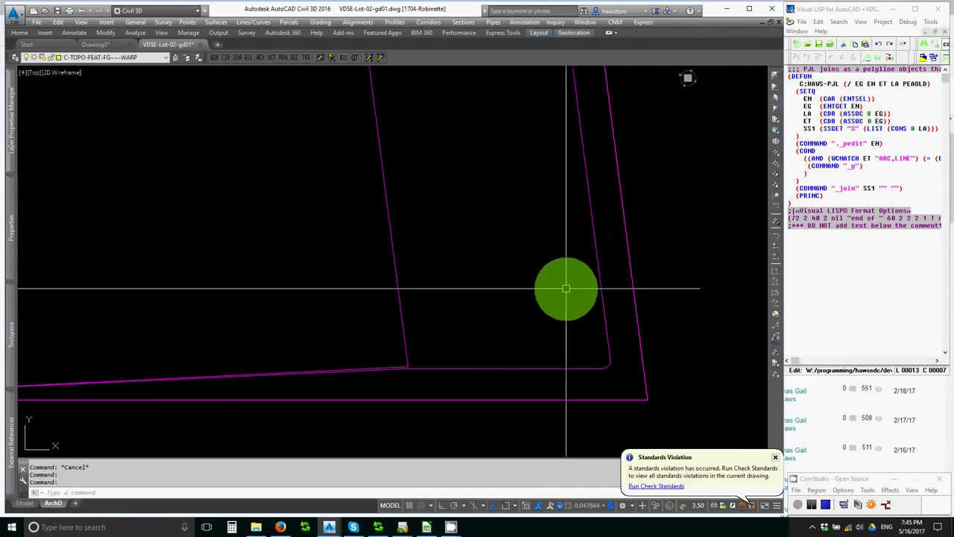
pyautogui.press('Return')
pyautogui.press('Return')
pyautogui.scroll(-3, 497, 336)
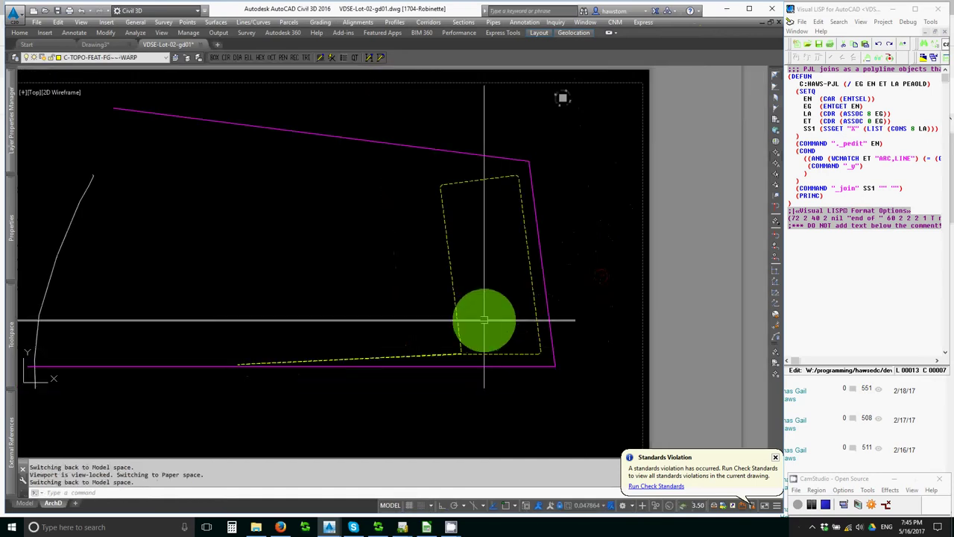
pyautogui.scroll(2, 463, 337)
pyautogui.scroll(3, 464, 405)
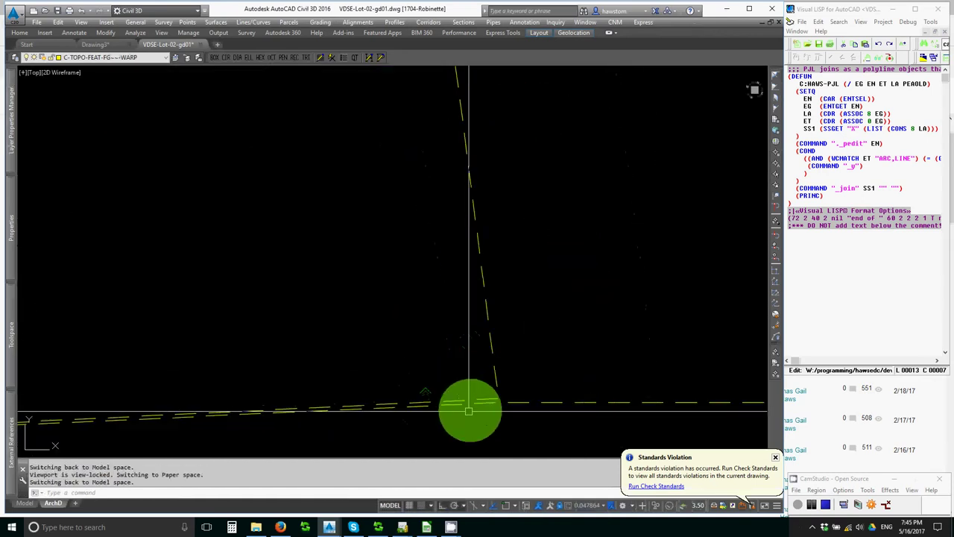
pyautogui.scroll(-3, 493, 303)
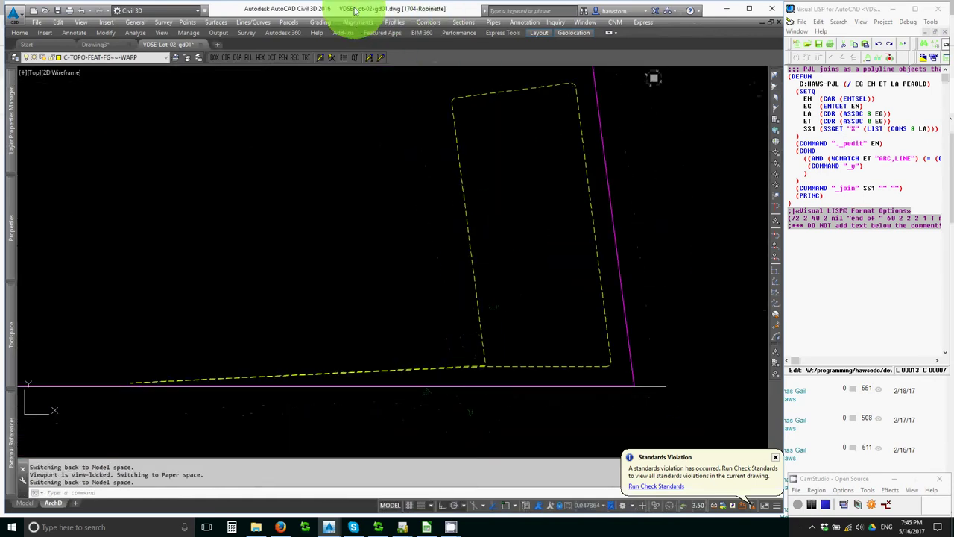
# Step: Create a Grade to Surface grading from the basin feature line to LOT 22 OG TOPO, group FG, 4:1 slopes
pyautogui.click(316, 24)
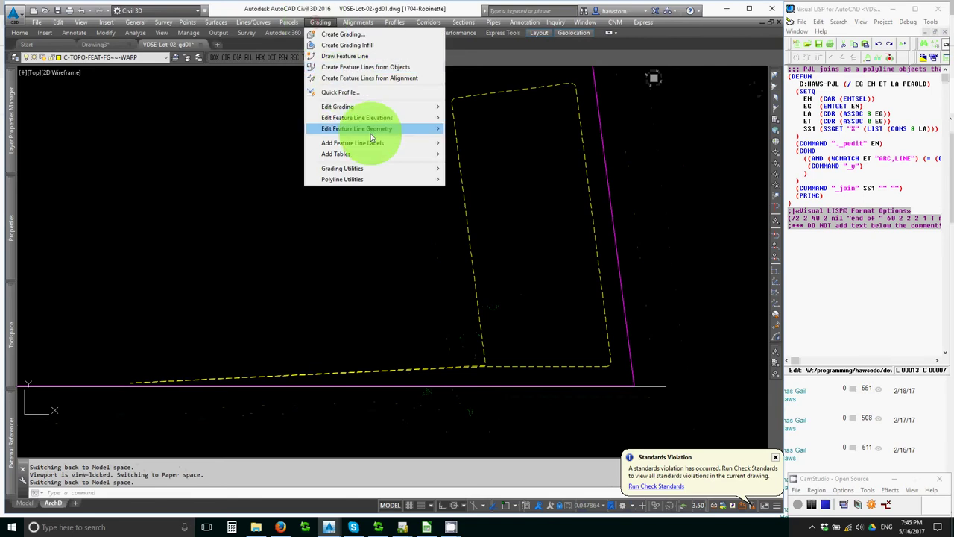
pyautogui.moveTo(370, 132)
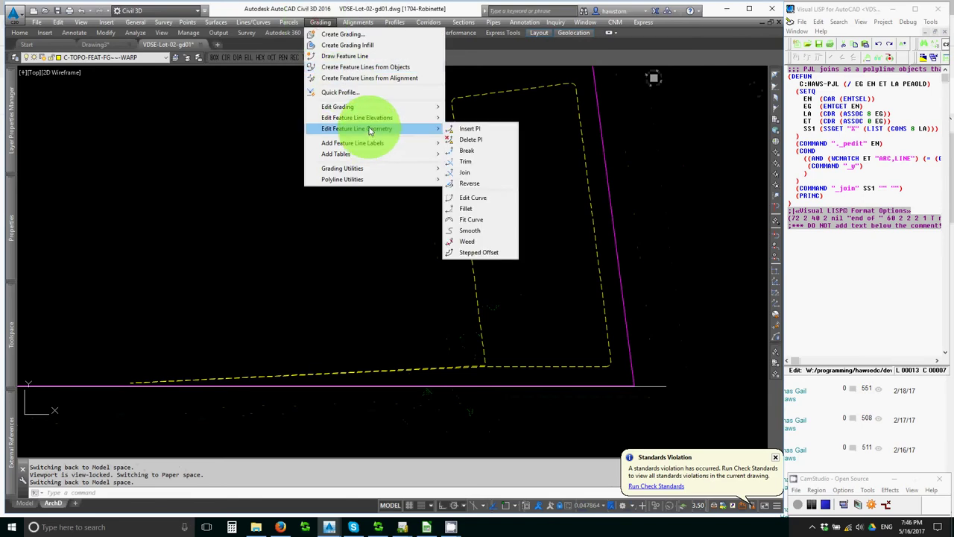
pyautogui.click(337, 34)
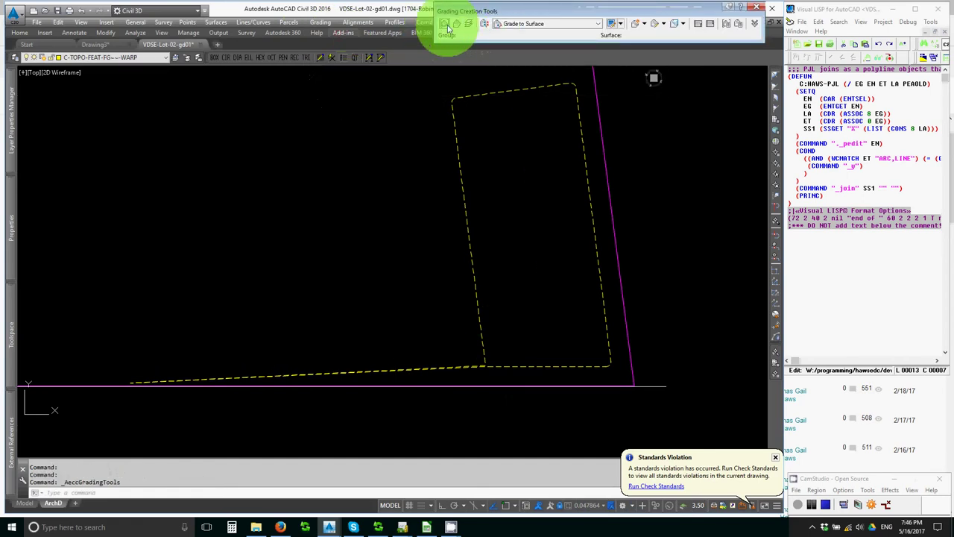
pyautogui.click(635, 27)
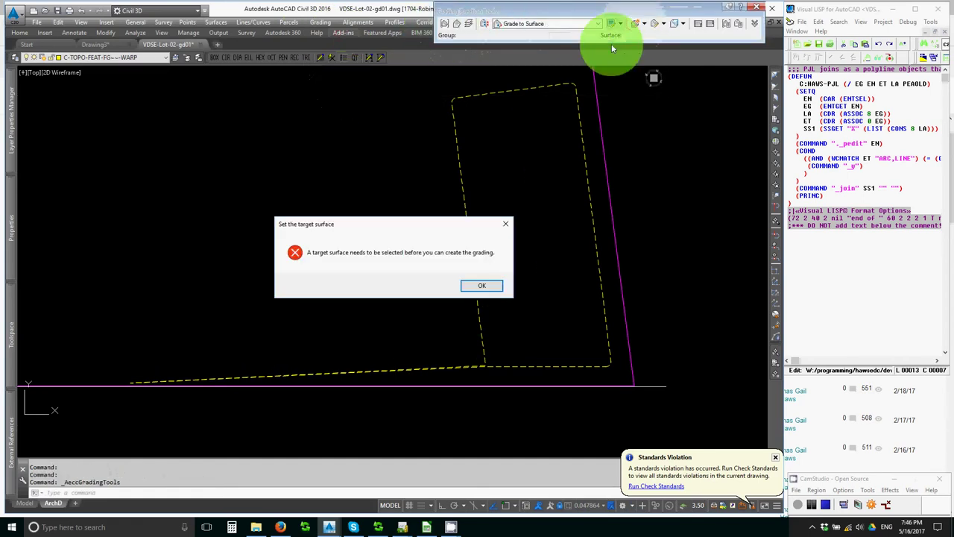
pyautogui.click(480, 286)
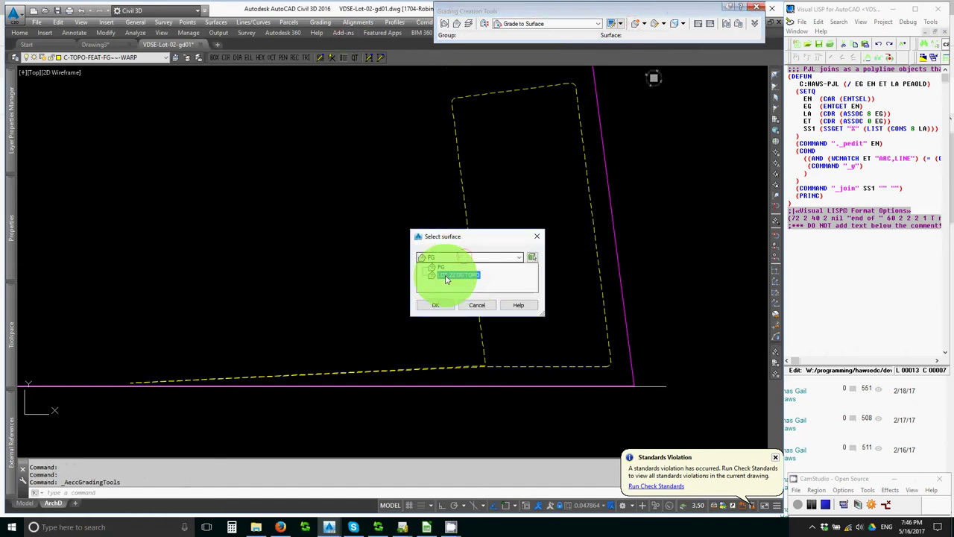
pyautogui.click(436, 307)
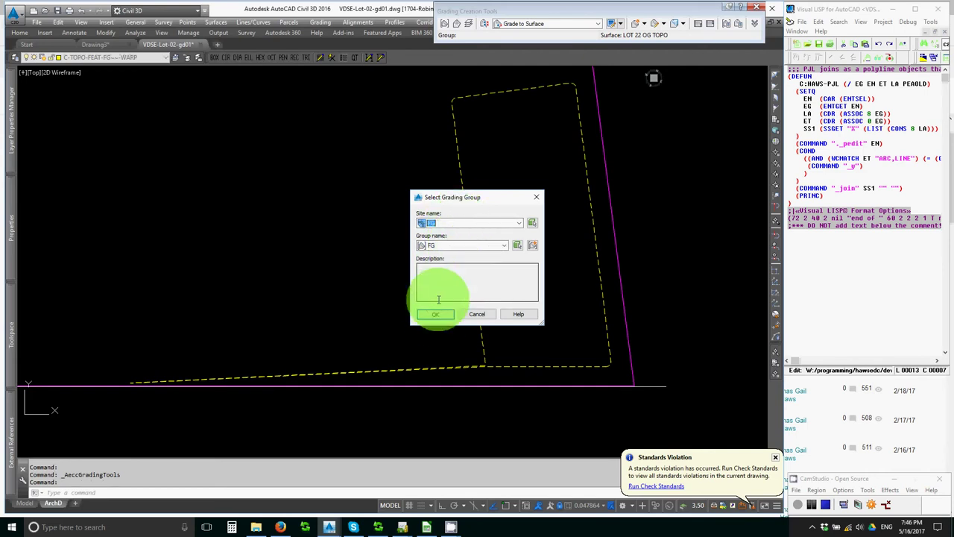
pyautogui.click(436, 314)
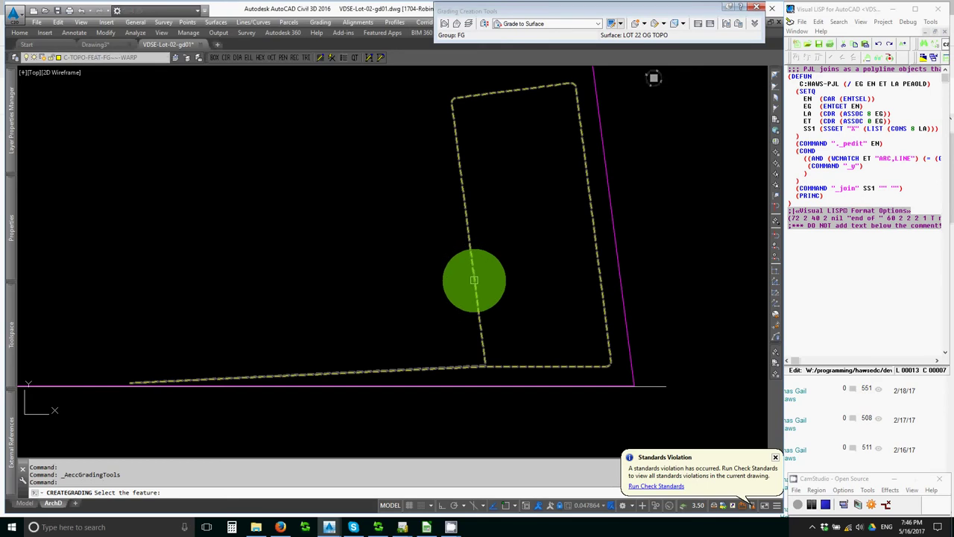
pyautogui.click(474, 279)
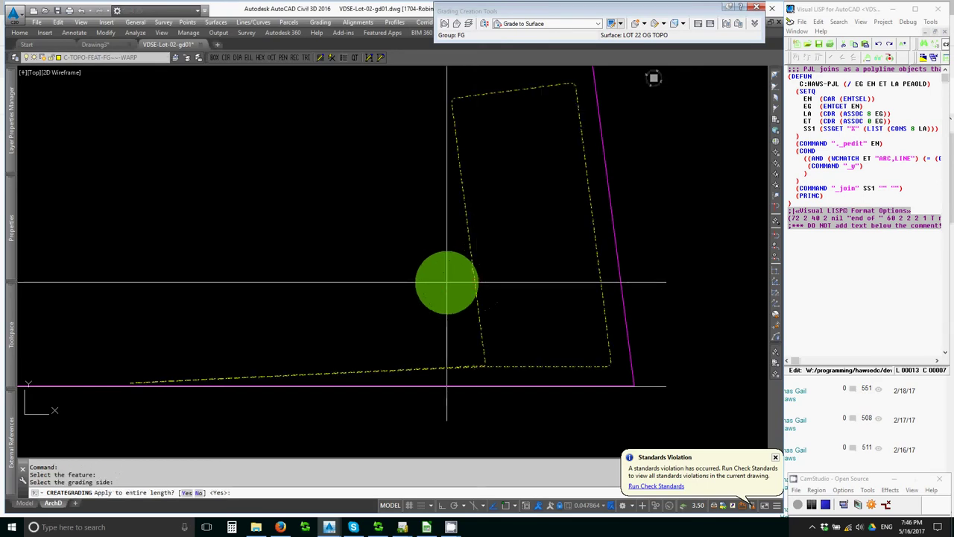
pyautogui.press('Return')
pyautogui.press('Return')
pyautogui.press('Return')
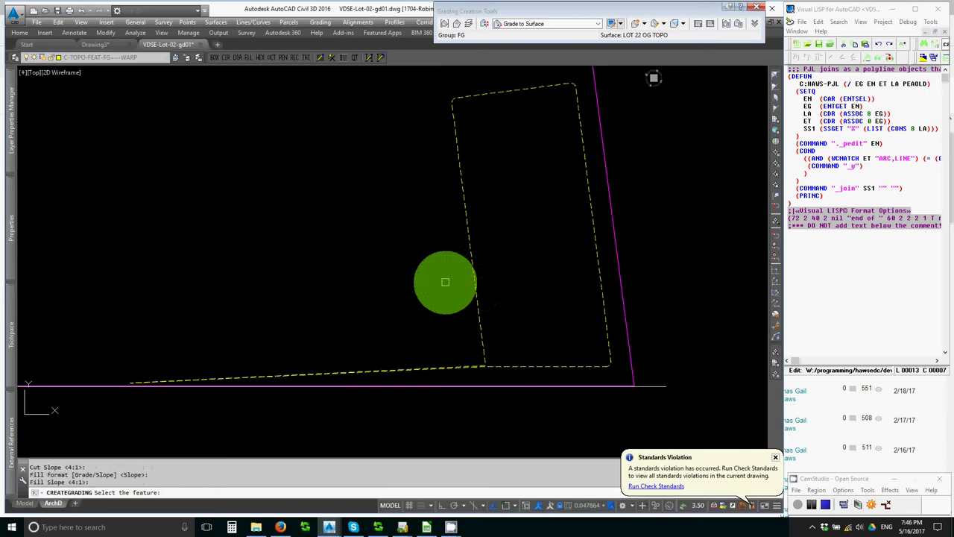
pyautogui.press('Escape')
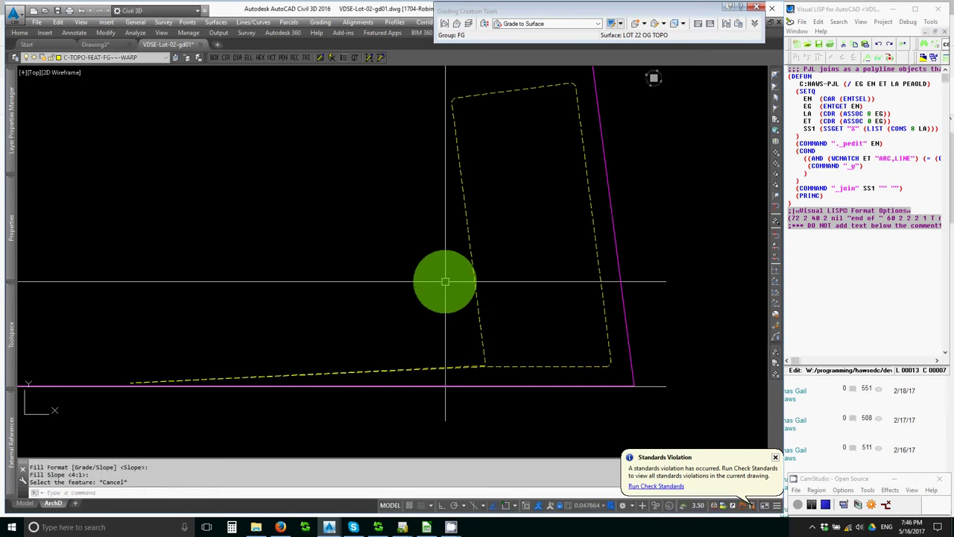
# Step: Turn all layers back on with LAYON and select the topo surface at the basin edge
pyautogui.write('layon')
pyautogui.press('Return')
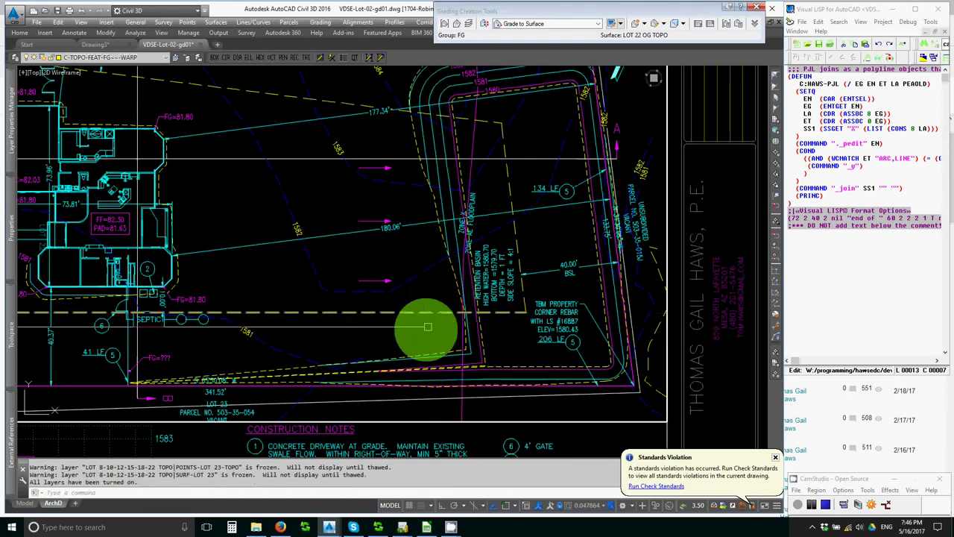
pyautogui.moveTo(417, 344); pyautogui.dragTo(404, 362, button='middle')
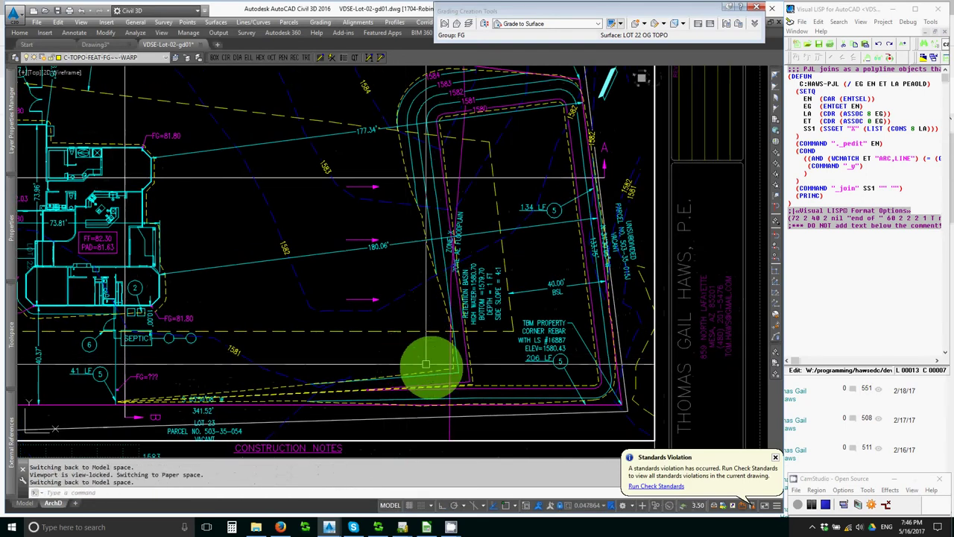
pyautogui.scroll(3, 462, 388)
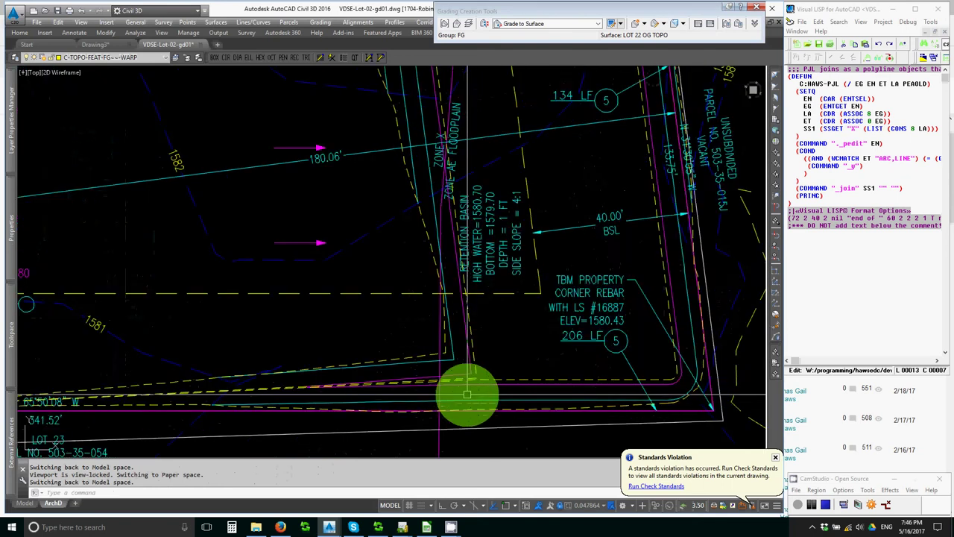
pyautogui.scroll(-5, 494, 330)
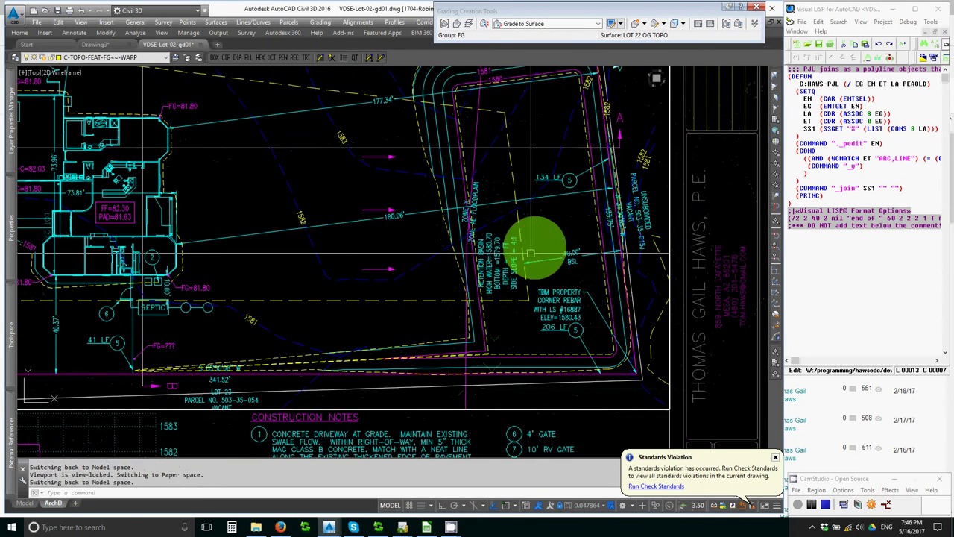
pyautogui.scroll(7, 470, 164)
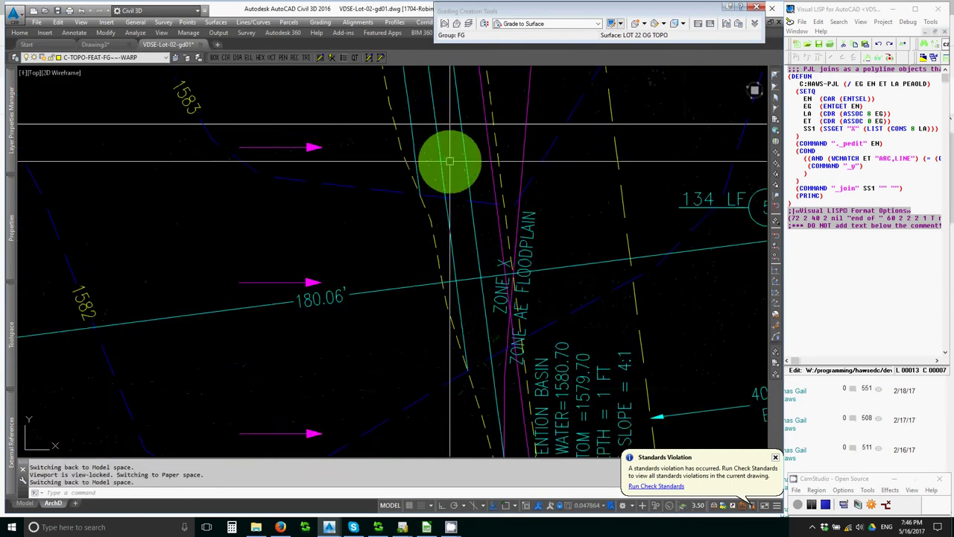
pyautogui.moveTo(449, 161)
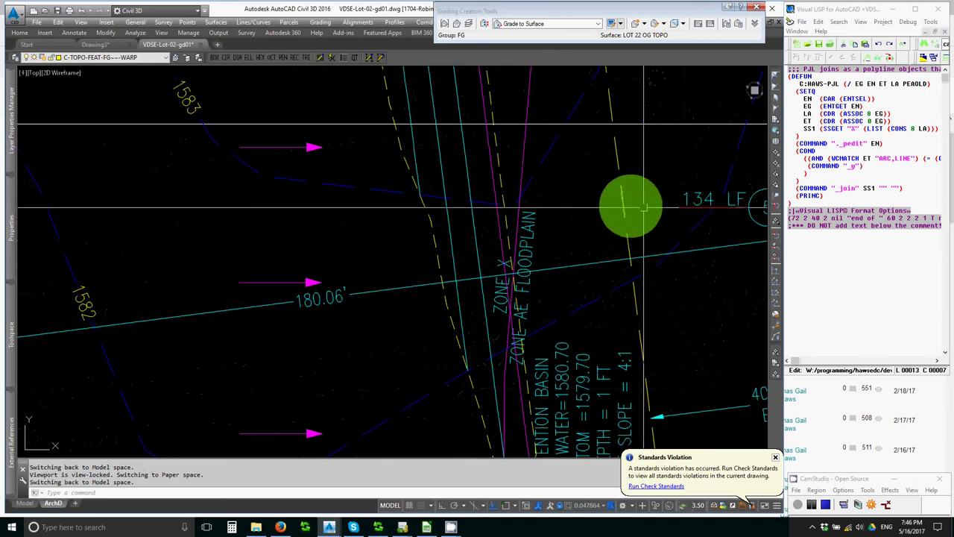
pyautogui.click(469, 192)
pyautogui.rightClick(471, 191)
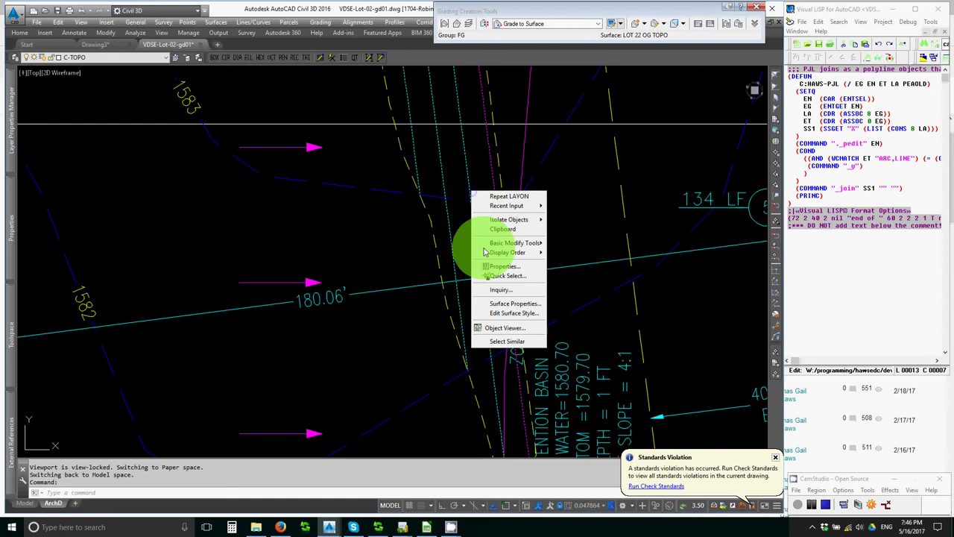
pyautogui.click(498, 328)
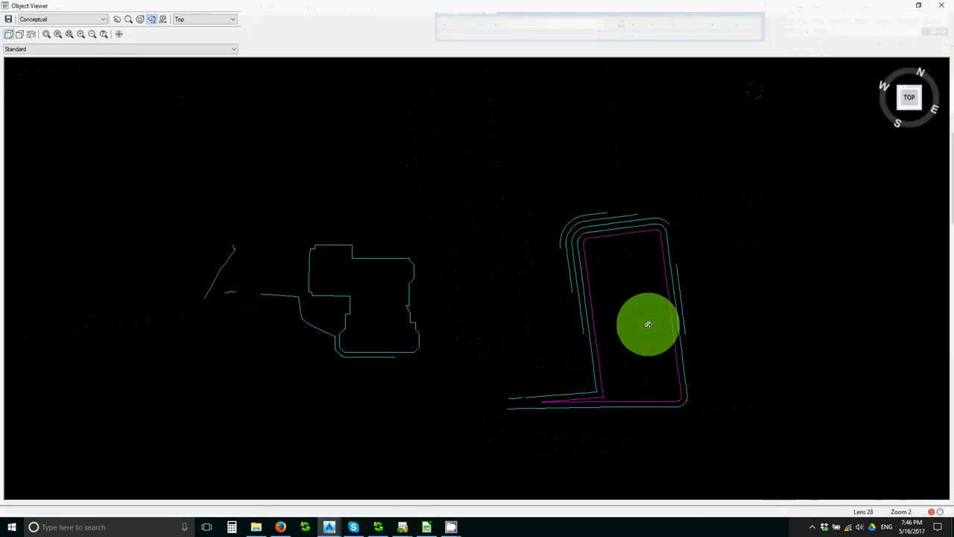
pyautogui.click(900, 114)
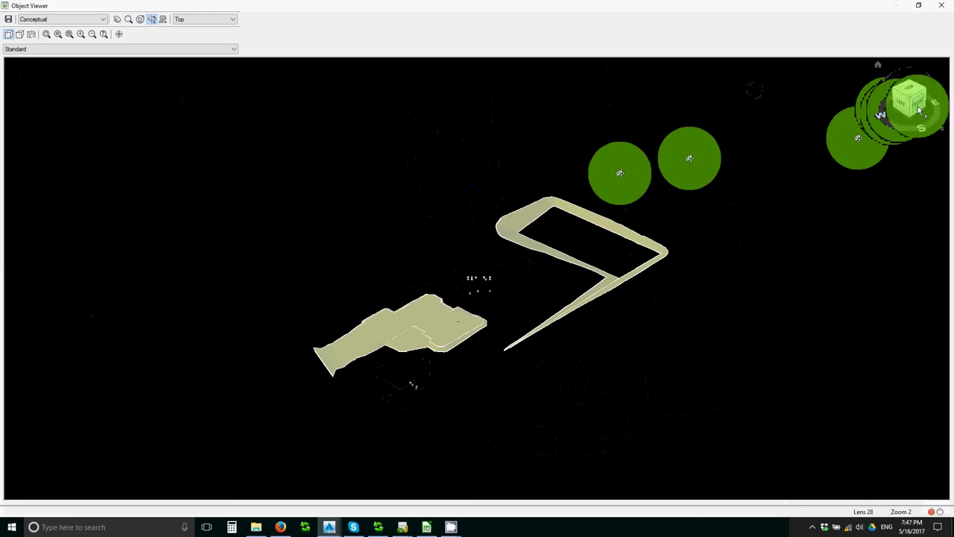
pyautogui.press('Escape')
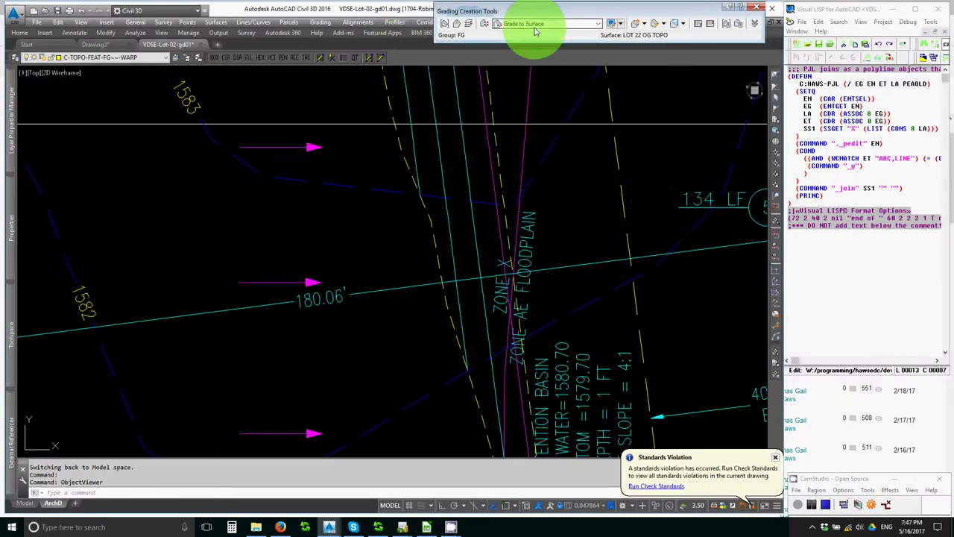
# Step: Create a grading infill in the gap beside the retention basin, forming the FG grading surface
pyautogui.click(642, 23)
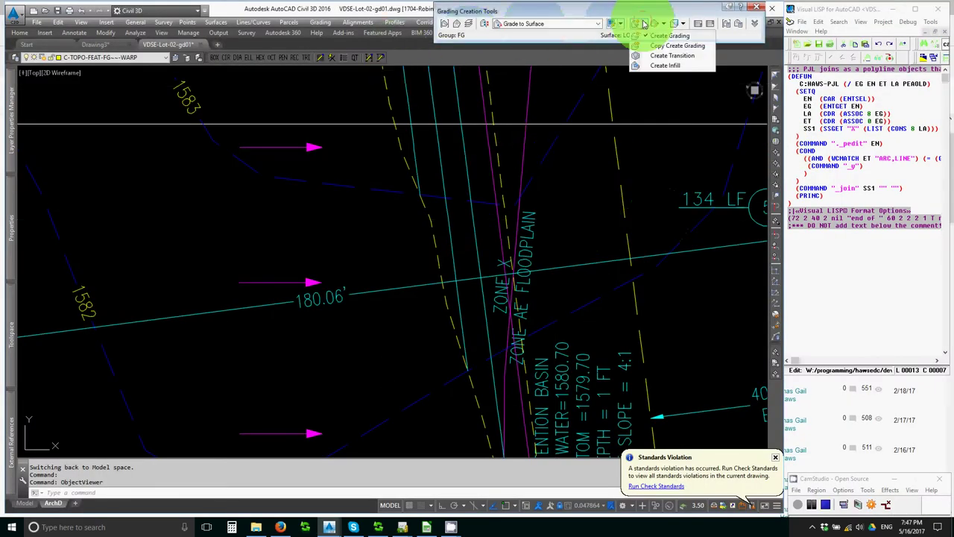
pyautogui.click(640, 74)
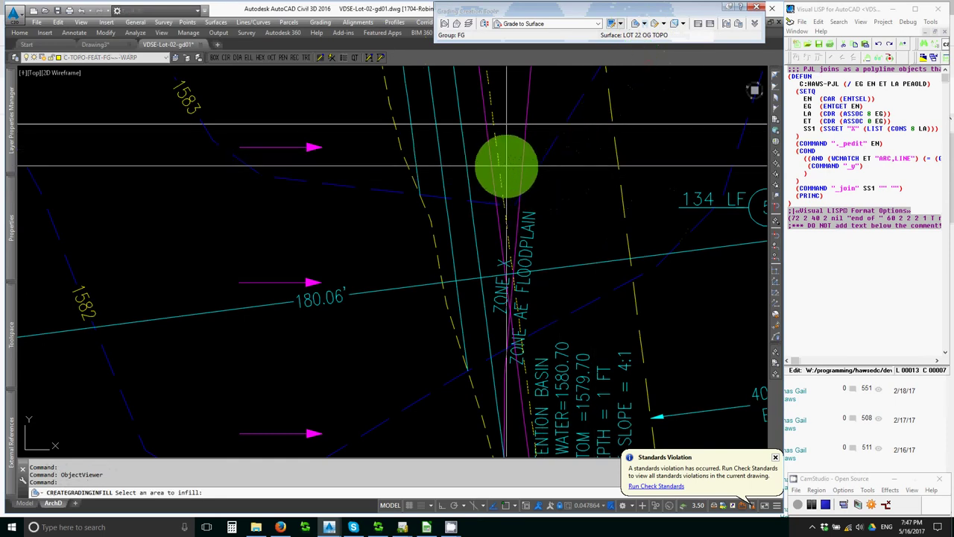
pyautogui.click(530, 171)
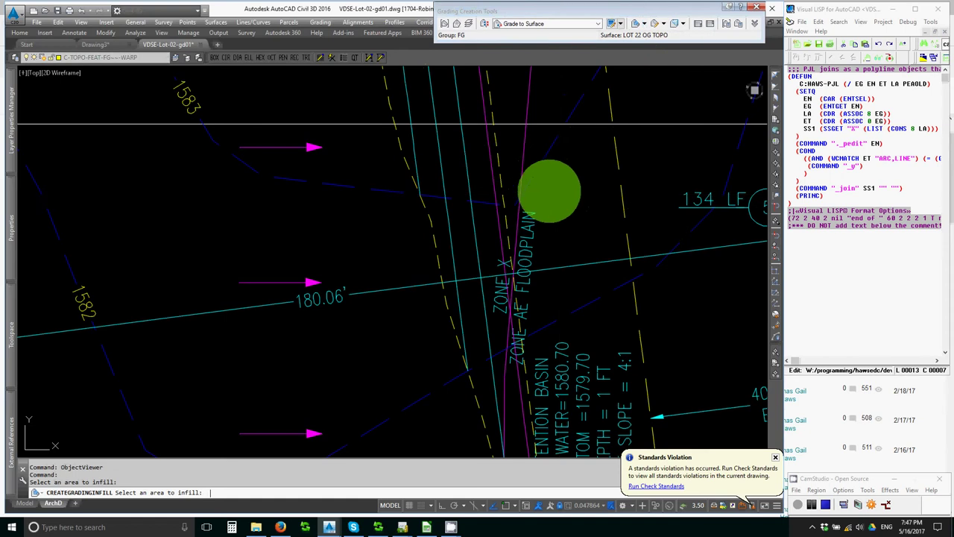
pyautogui.scroll(-2, 451, 173)
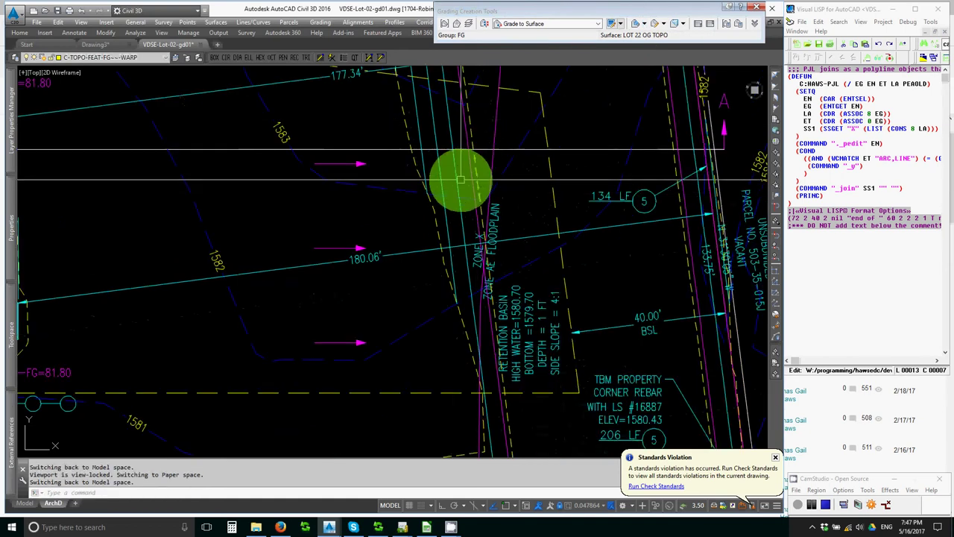
pyautogui.moveTo(514, 178)
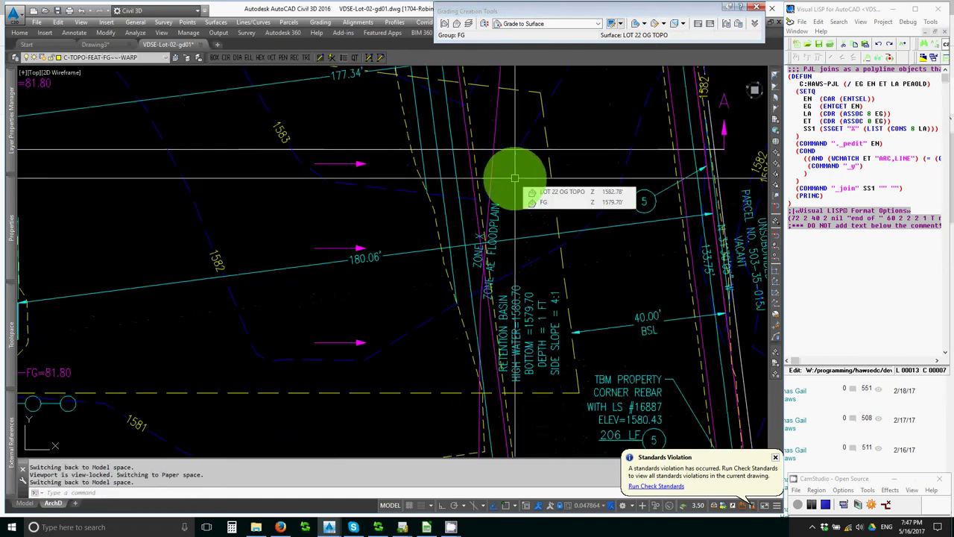
pyautogui.rightClick(458, 176)
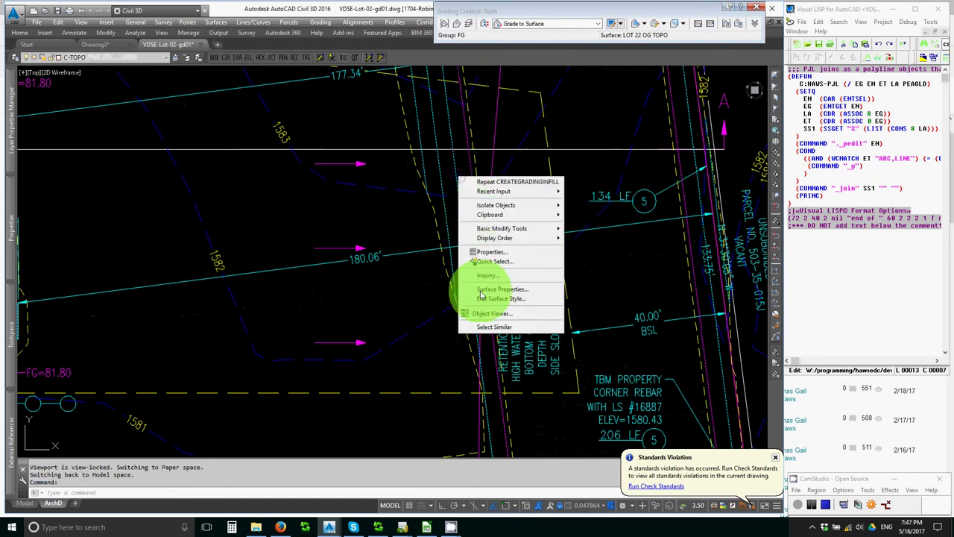
pyautogui.click(488, 313)
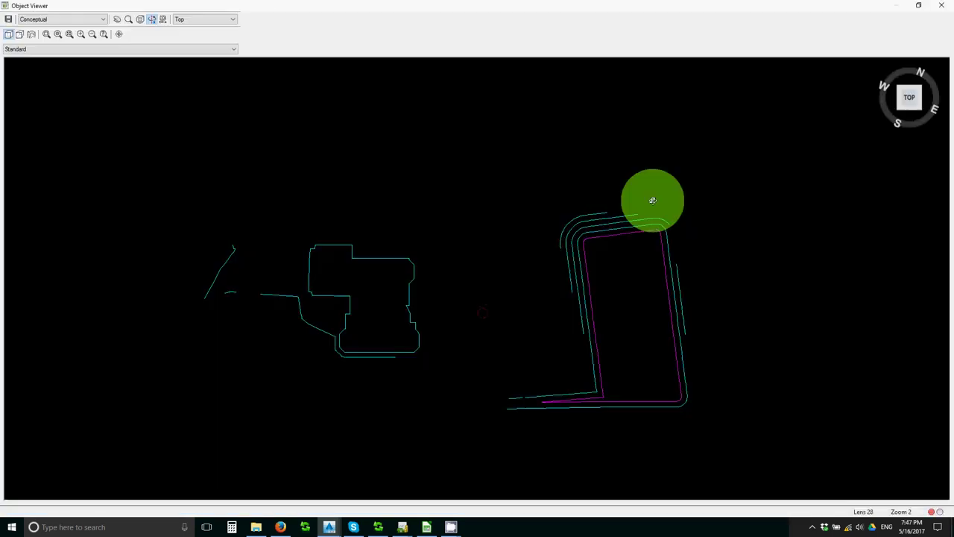
pyautogui.click(898, 119)
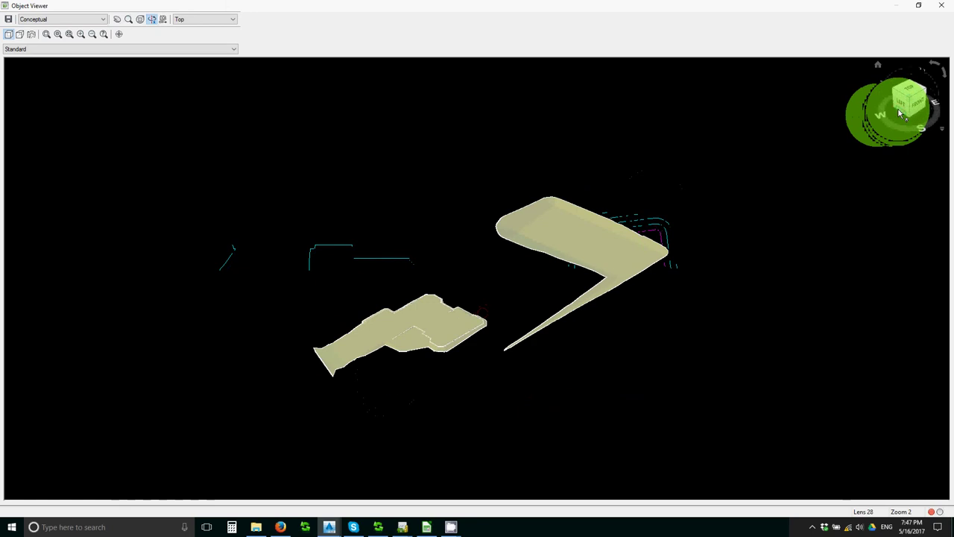
pyautogui.scroll(4, 613, 256)
pyautogui.scroll(-1, 697, 214)
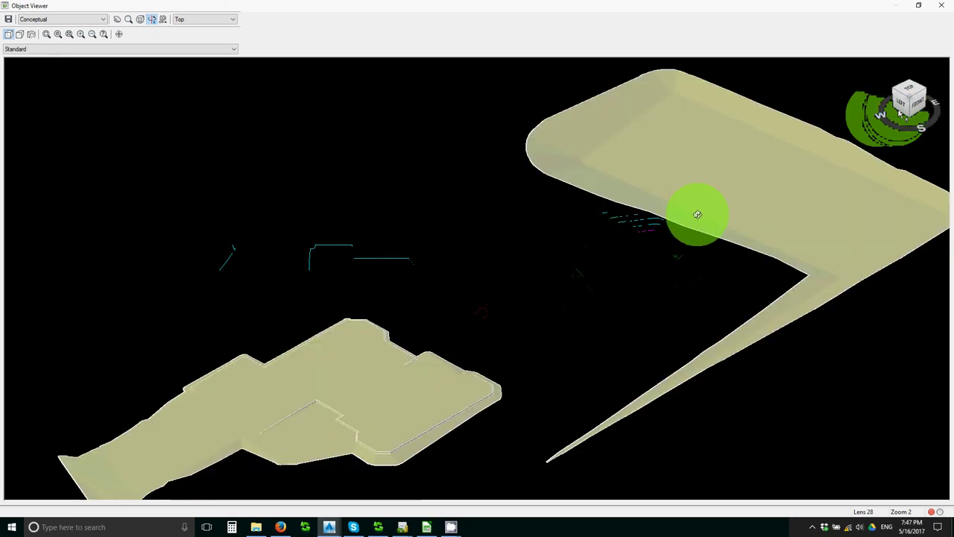
pyautogui.scroll(1, 746, 176)
pyautogui.scroll(-1, 746, 176)
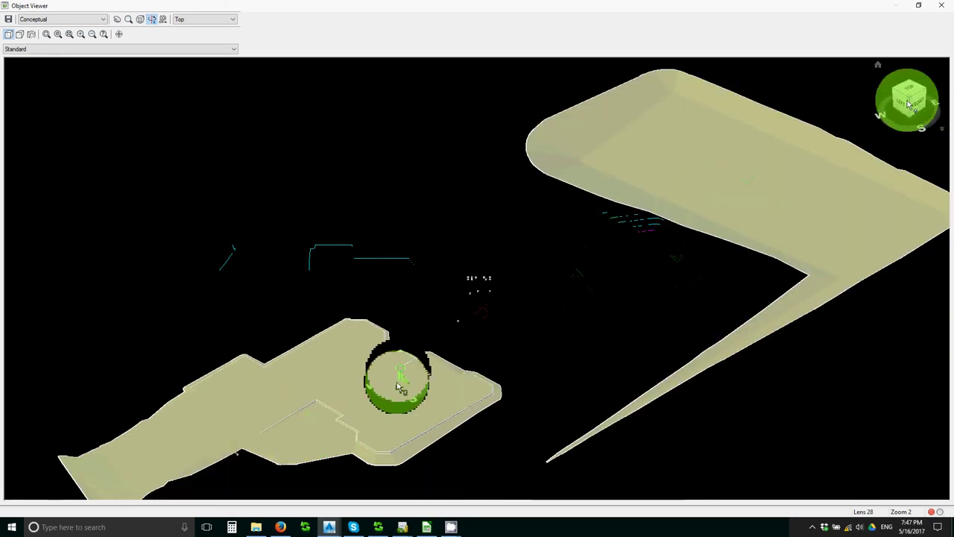
pyautogui.scroll(1, 794, 345)
pyautogui.scroll(-1, 796, 347)
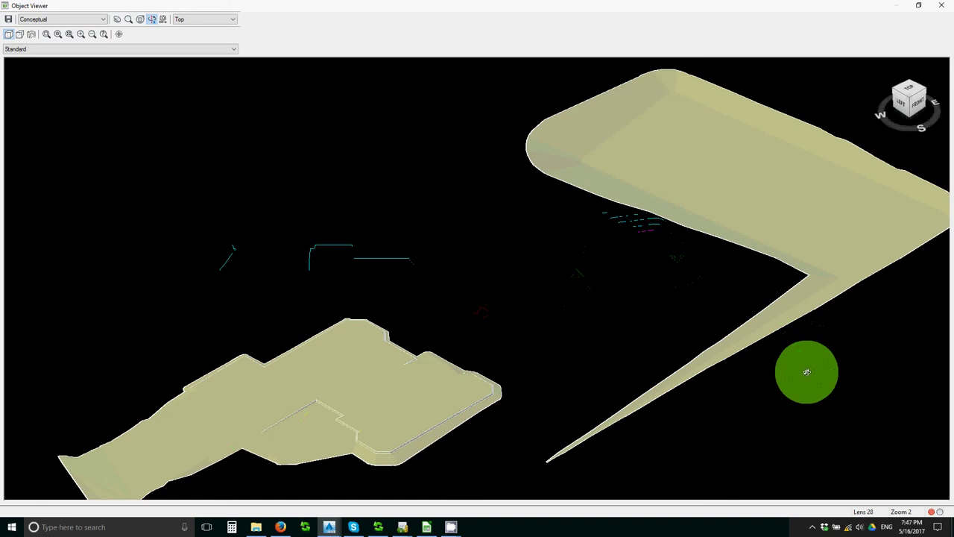
pyautogui.click(942, 5)
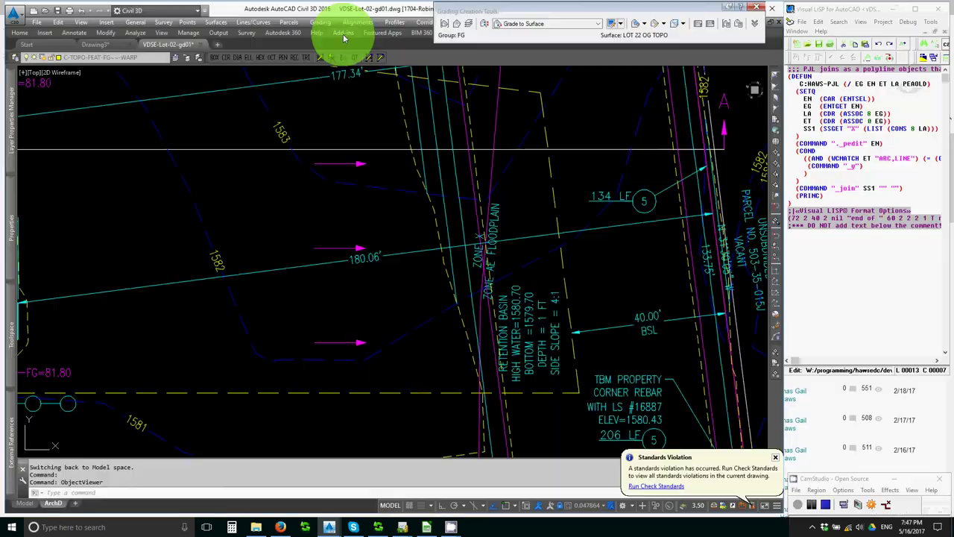
pyautogui.scroll(-2, 398, 264)
pyautogui.scroll(1, 403, 264)
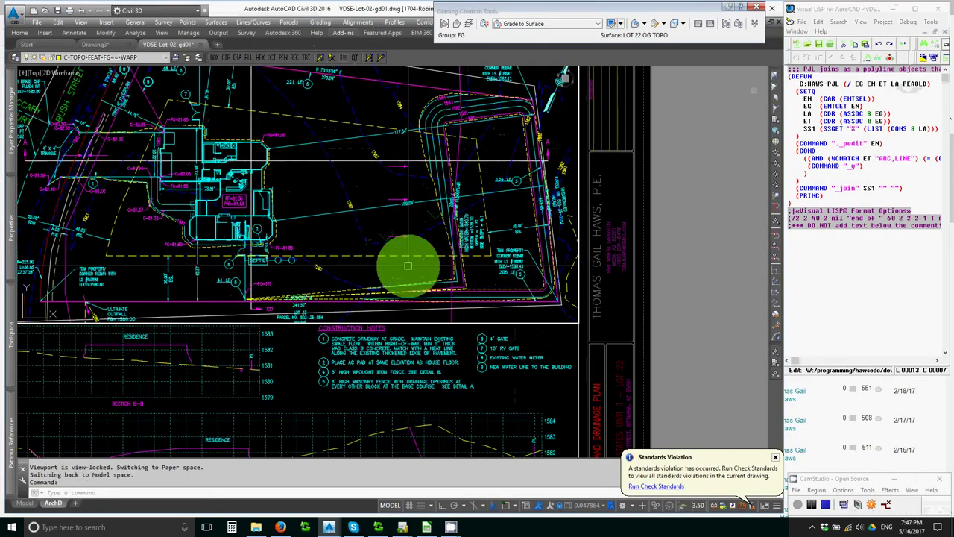
pyautogui.scroll(3, 419, 241)
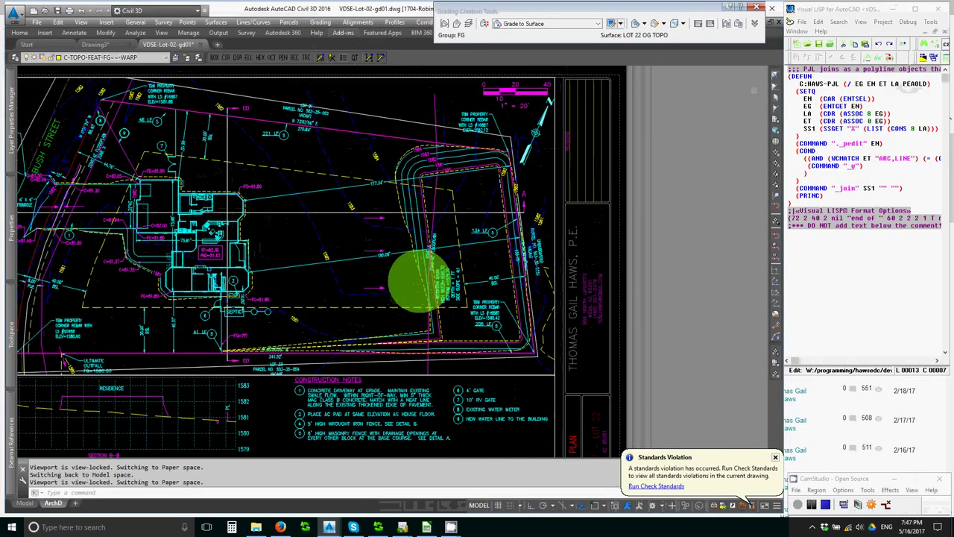
pyautogui.scroll(3, 453, 170)
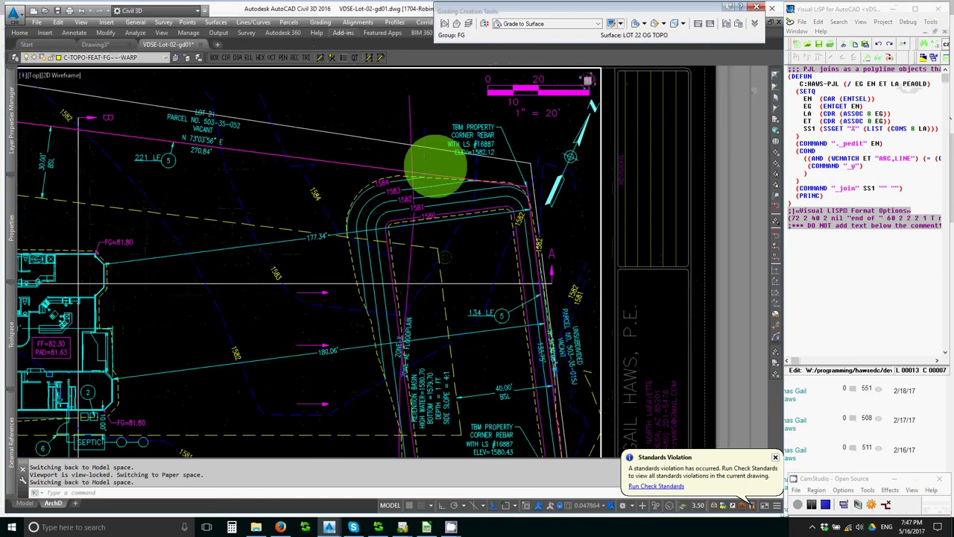
pyautogui.scroll(4, 438, 203)
pyautogui.scroll(4, 634, 221)
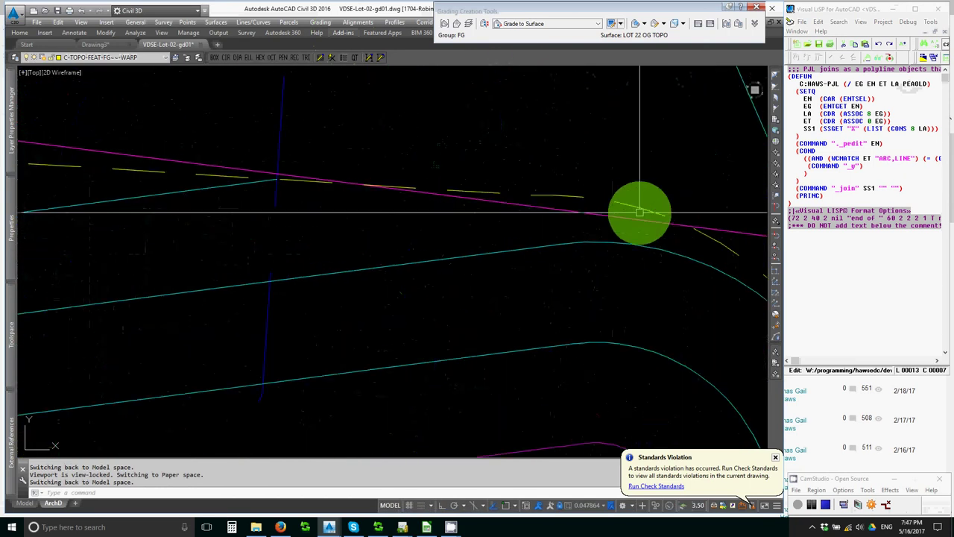
pyautogui.scroll(-4, 578, 220)
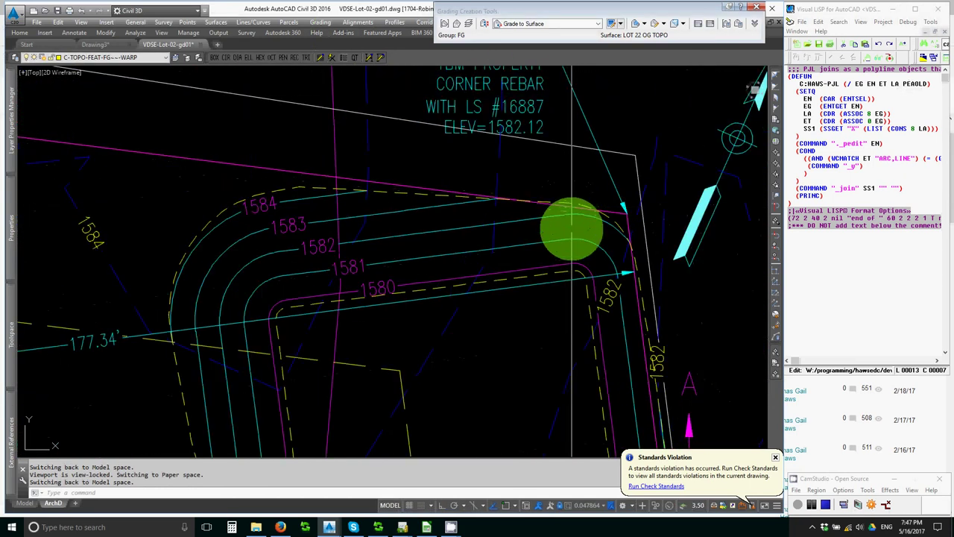
pyautogui.moveTo(571, 234); pyautogui.dragTo(543, 181, button='middle')
pyautogui.scroll(-2, 564, 167)
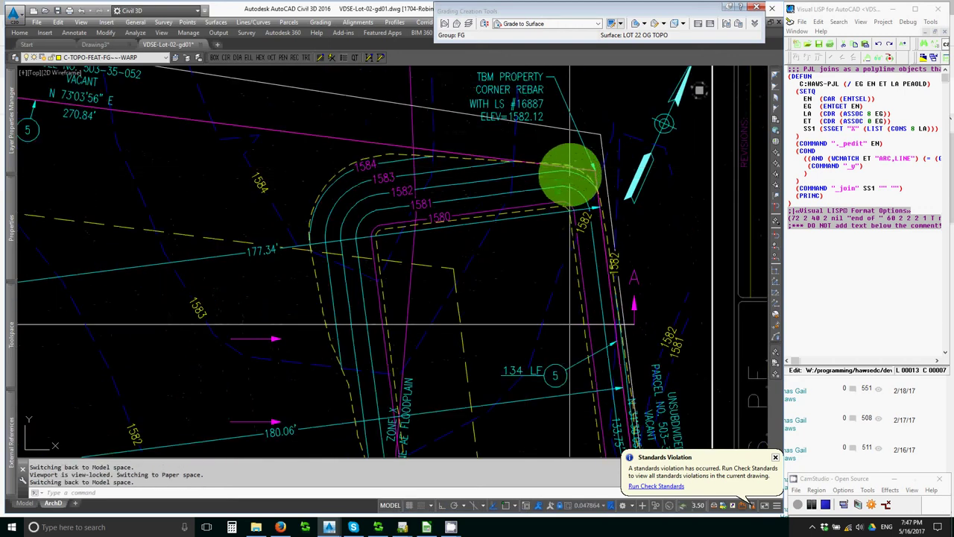
pyautogui.scroll(2, 569, 169)
pyautogui.scroll(3, 571, 164)
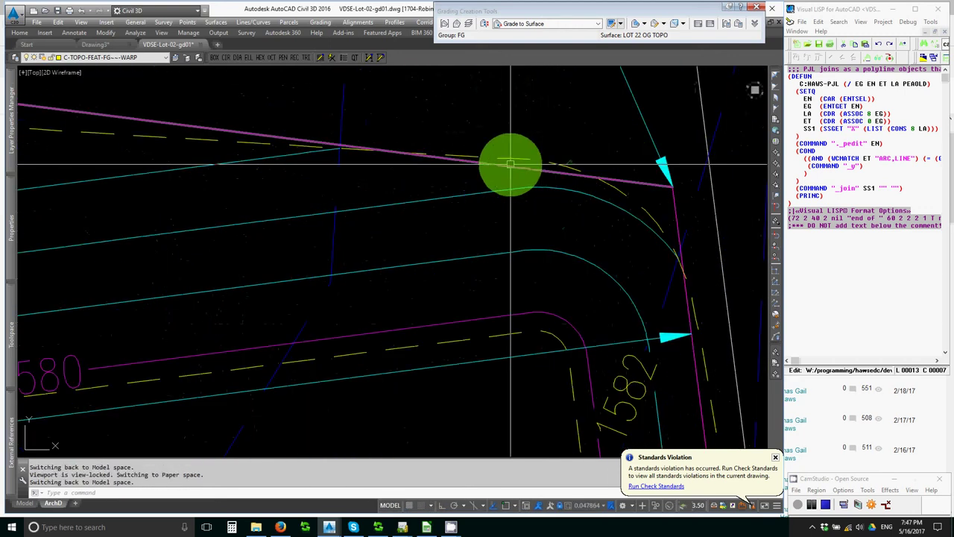
pyautogui.scroll(-5, 546, 154)
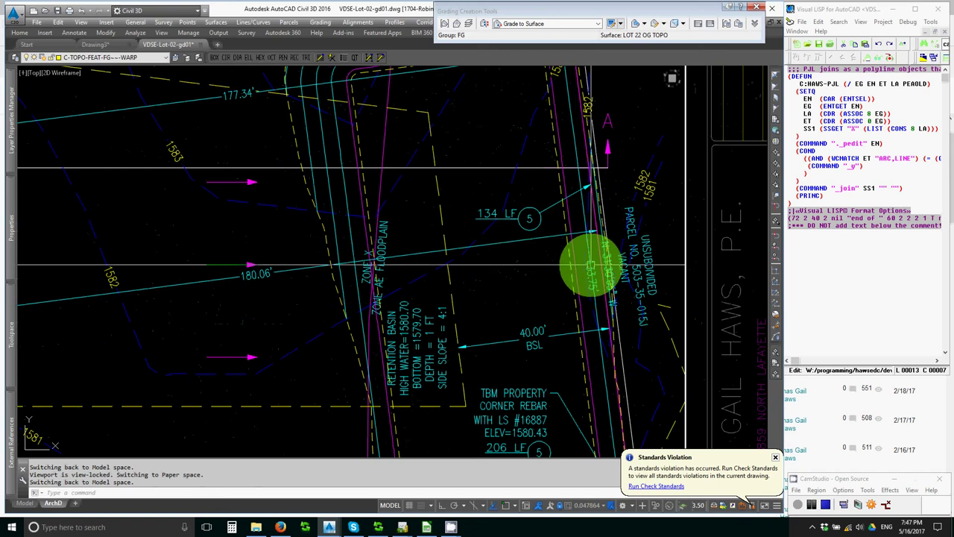
pyautogui.moveTo(589, 268); pyautogui.dragTo(528, 117, button='middle')
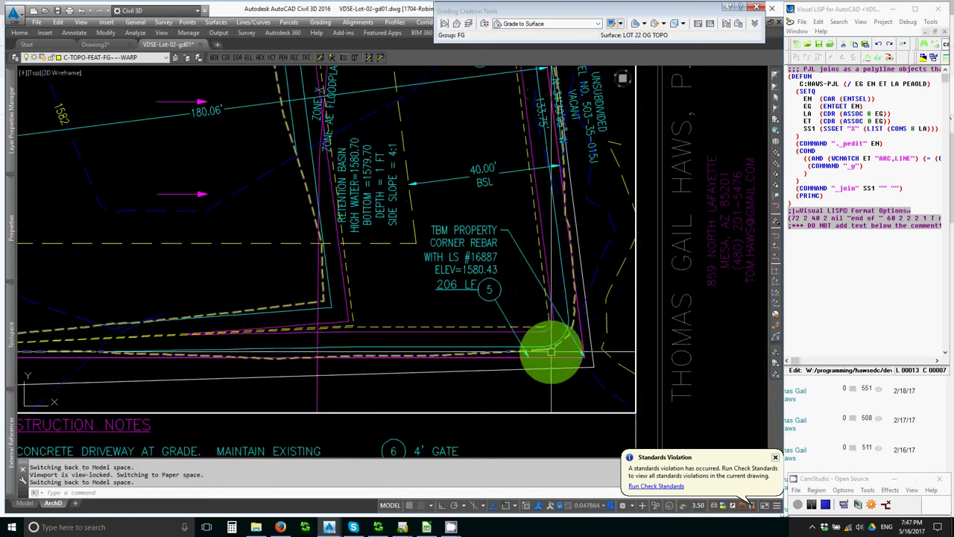
pyautogui.moveTo(549, 234); pyautogui.dragTo(528, 361, button='middle')
pyautogui.scroll(-2, 483, 336)
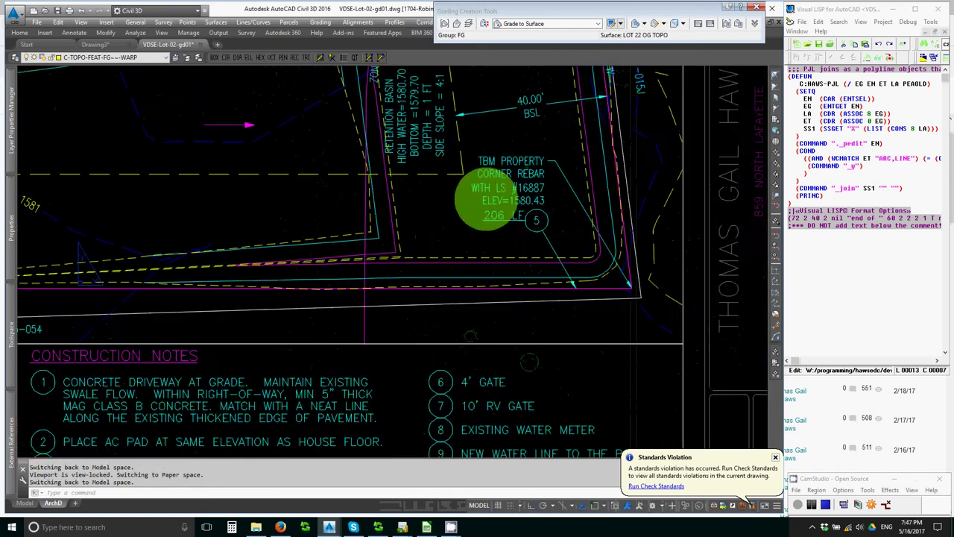
pyautogui.scroll(5, 345, 293)
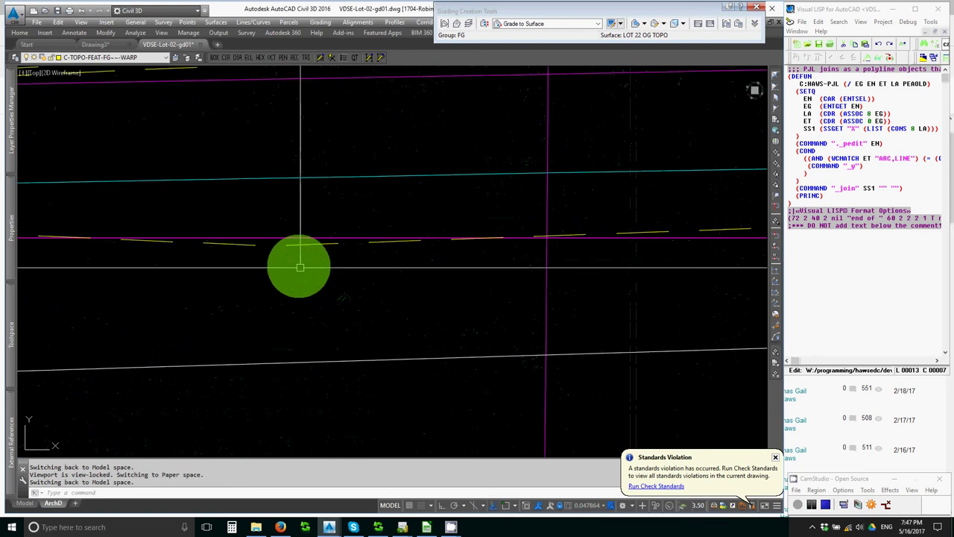
pyautogui.scroll(-3, 436, 316)
pyautogui.scroll(-3, 403, 311)
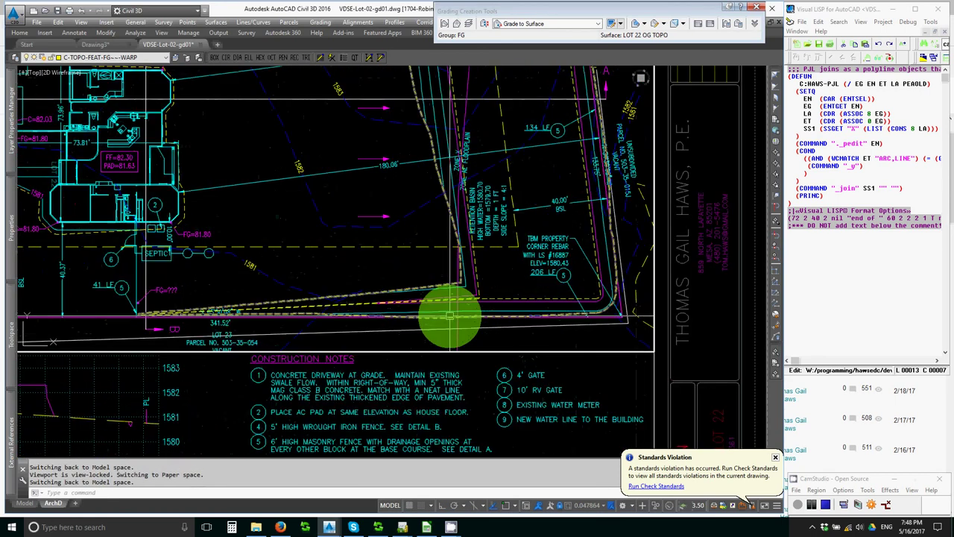
pyautogui.scroll(6, 151, 317)
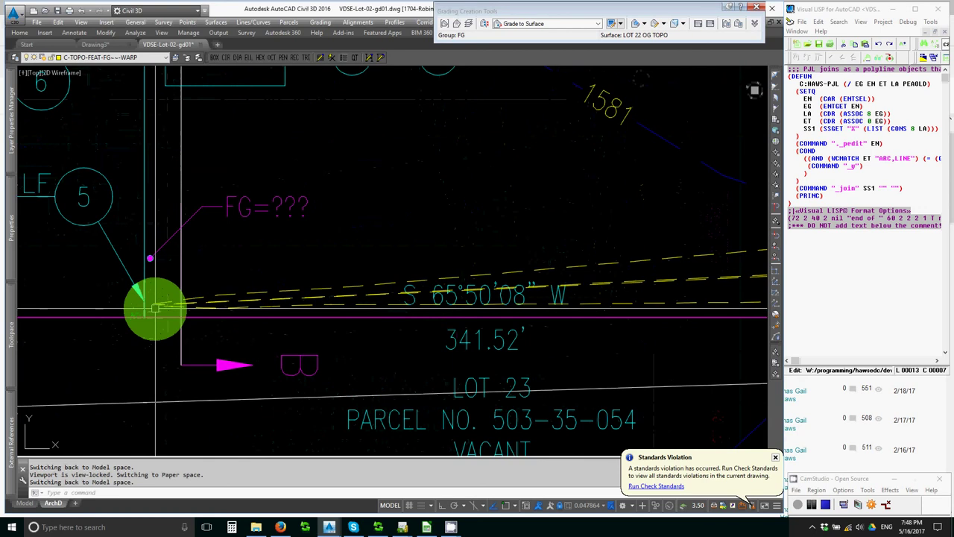
pyautogui.scroll(3, 155, 308)
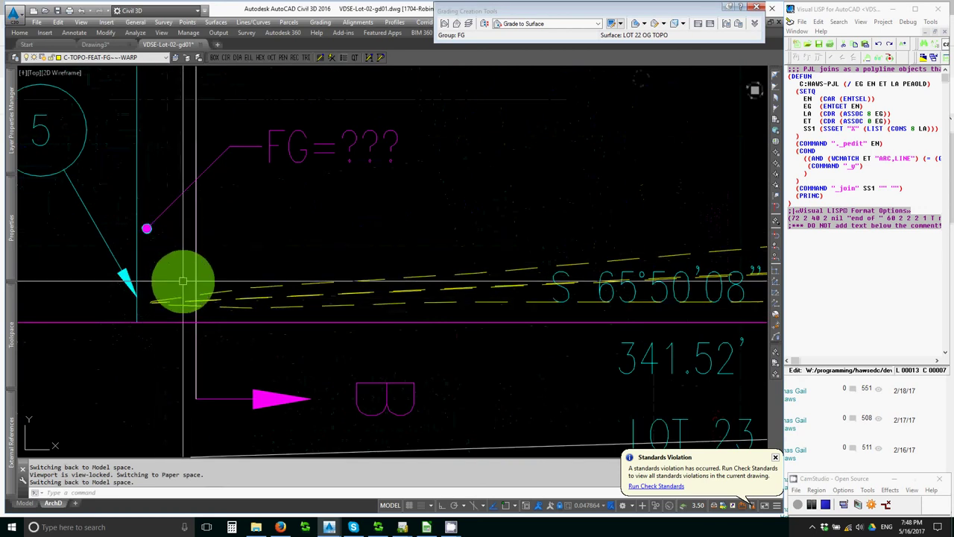
pyautogui.scroll(-4, 209, 311)
pyautogui.scroll(-4, 566, 247)
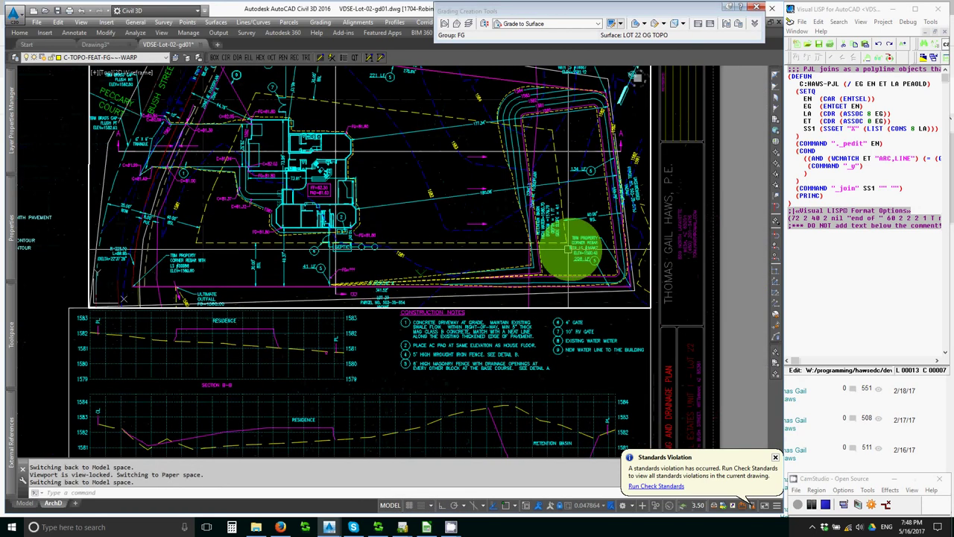
pyautogui.moveTo(564, 238); pyautogui.dragTo(528, 255, button='middle')
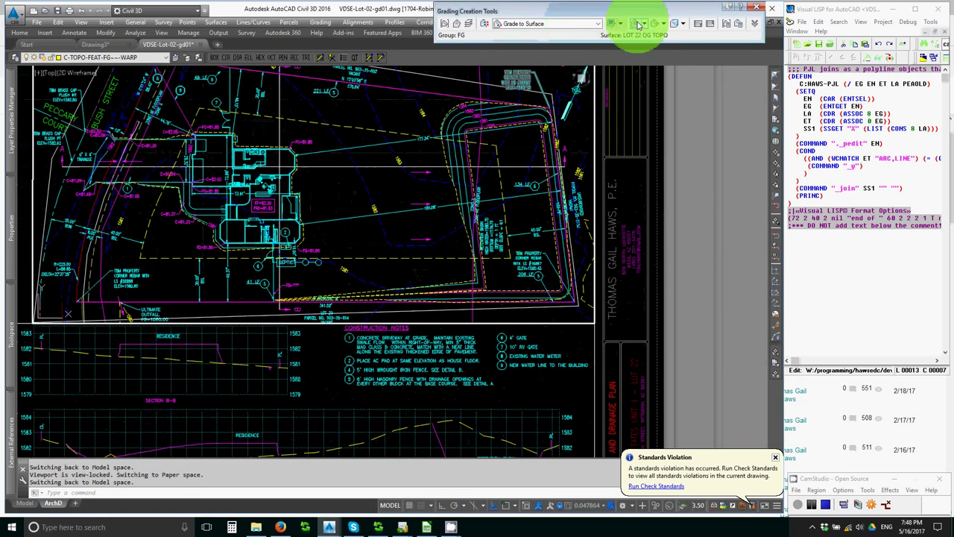
pyautogui.click(664, 26)
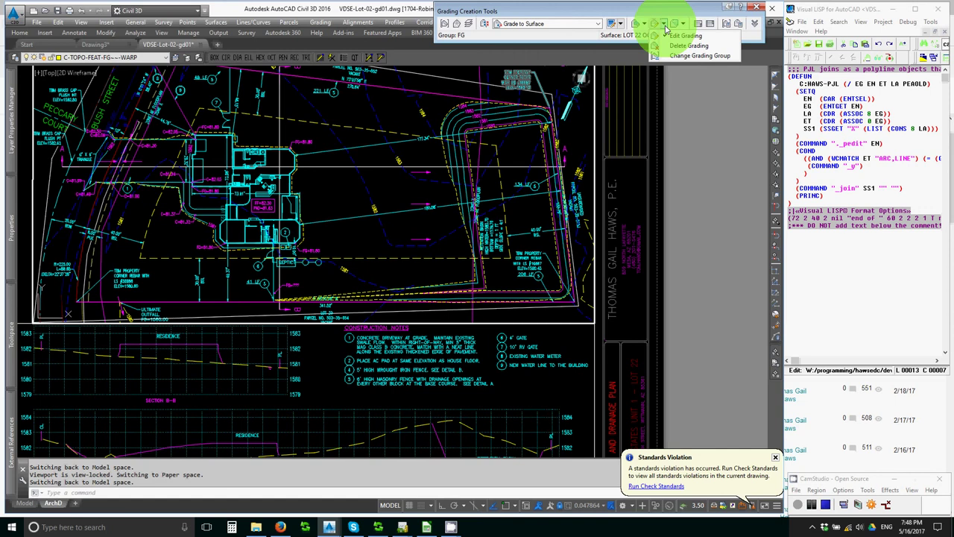
pyautogui.click(586, 42)
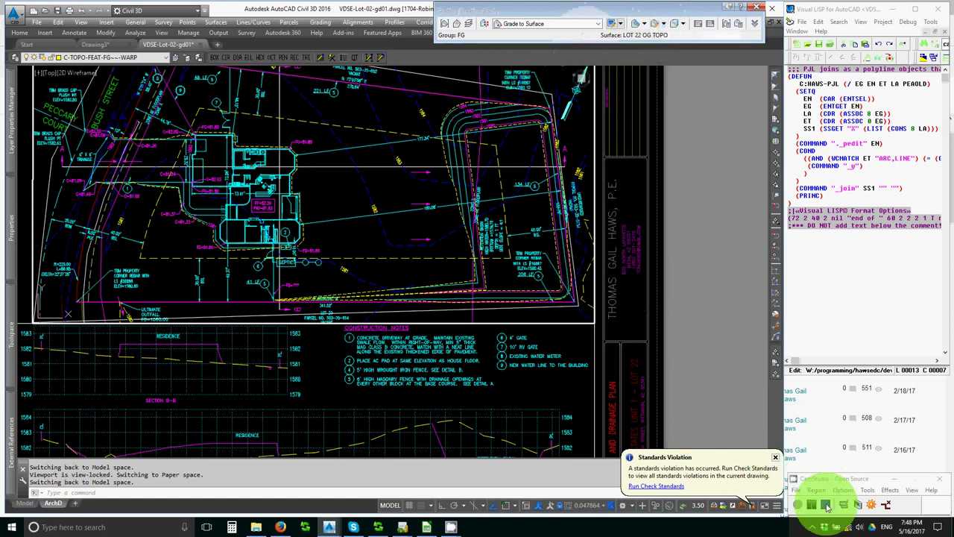